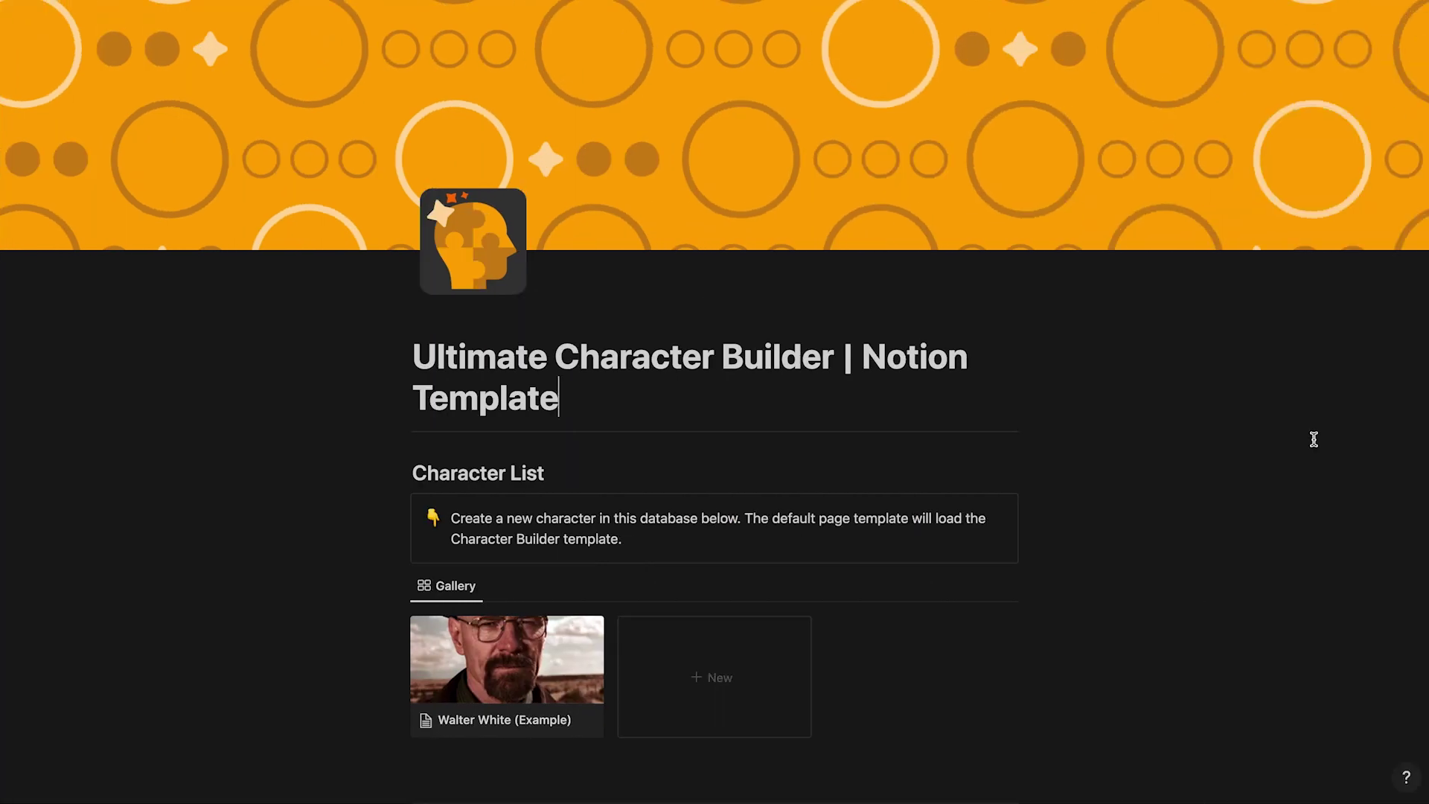
Inspect the Character Builder Template options in the New button's template list.
{"action": "scroll", "coordinate": [1313, 439], "scroll_direction": "down", "scroll_amount": 3}
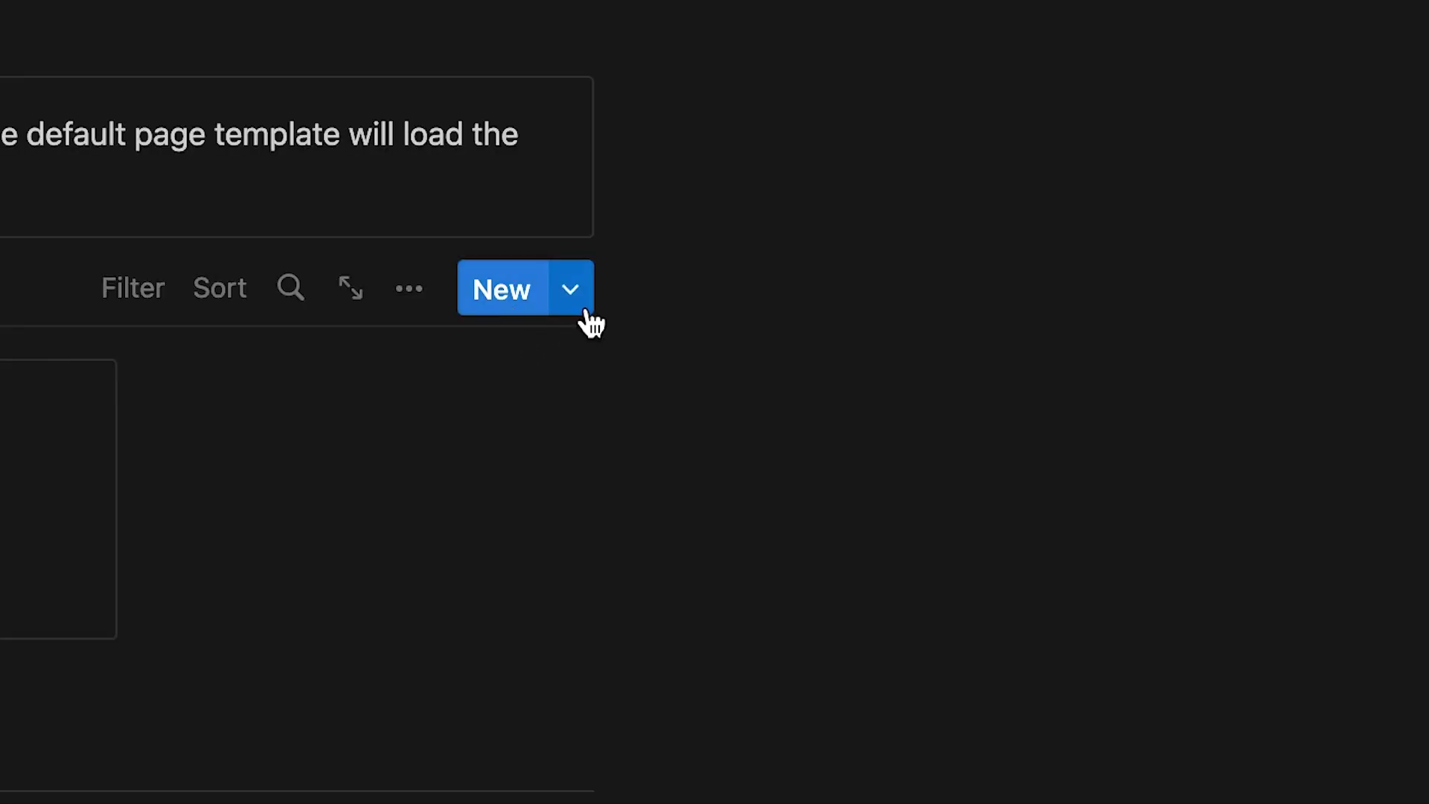
{"action": "left_click", "coordinate": [587, 306]}
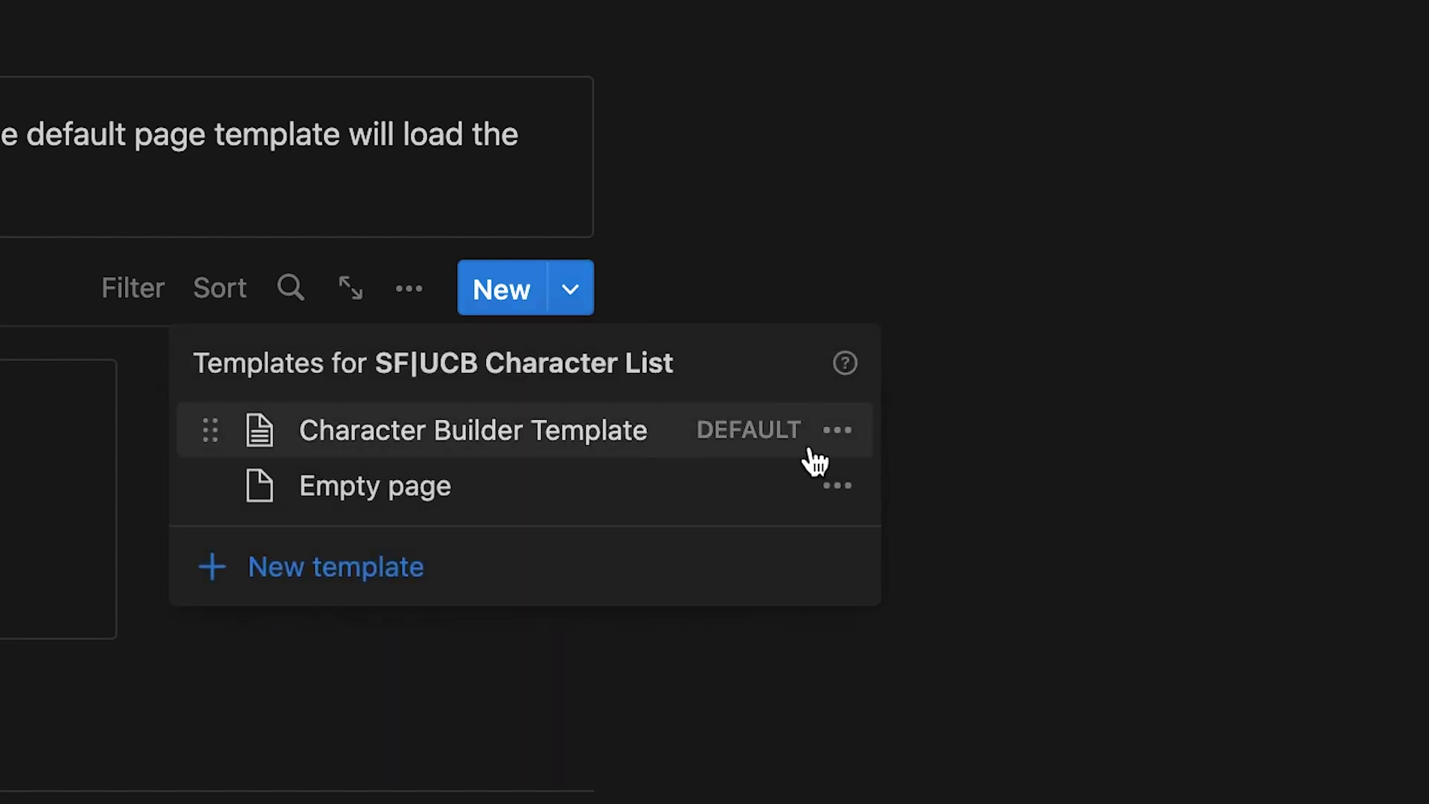
{"action": "left_click", "coordinate": [843, 439]}
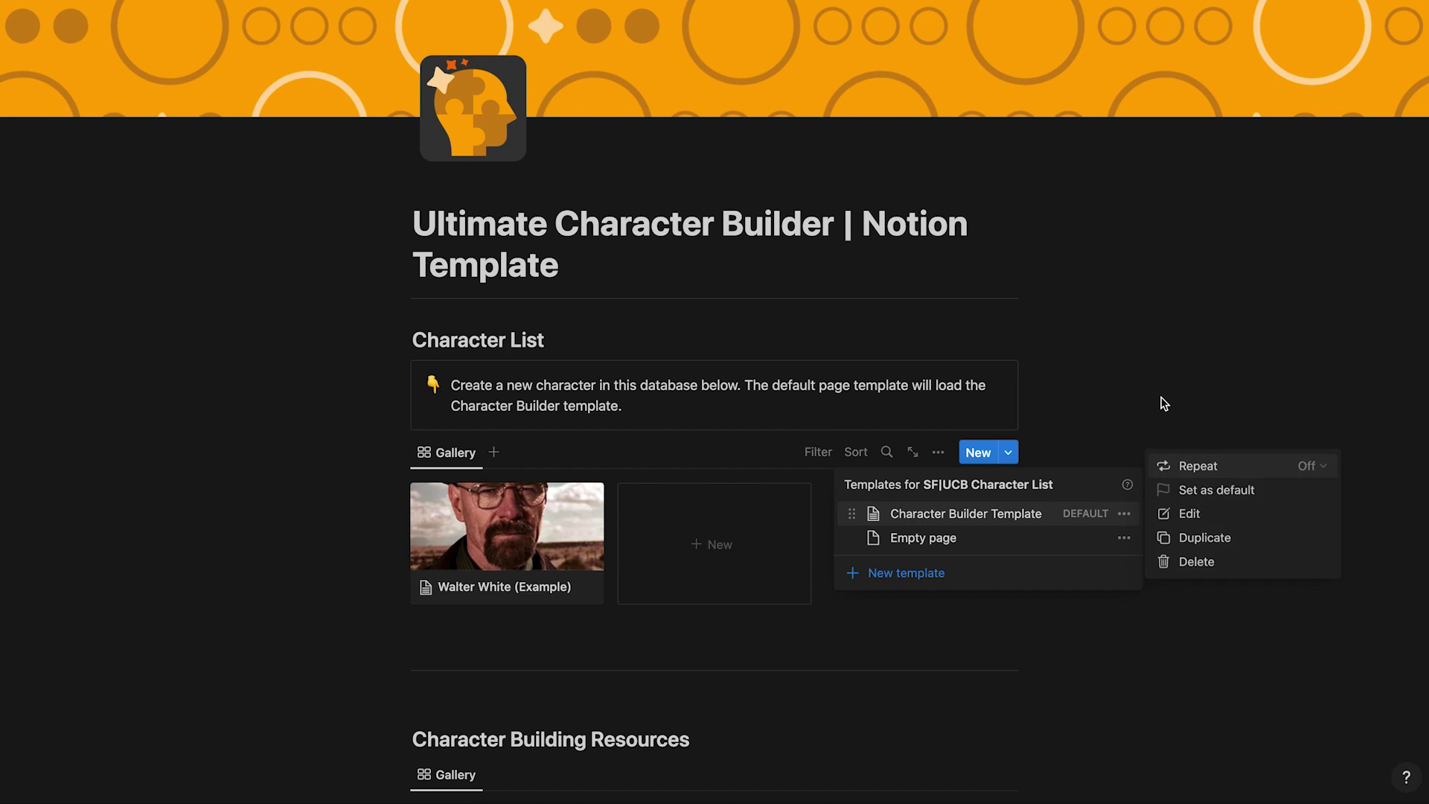
{"action": "left_click", "coordinate": [921, 180]}
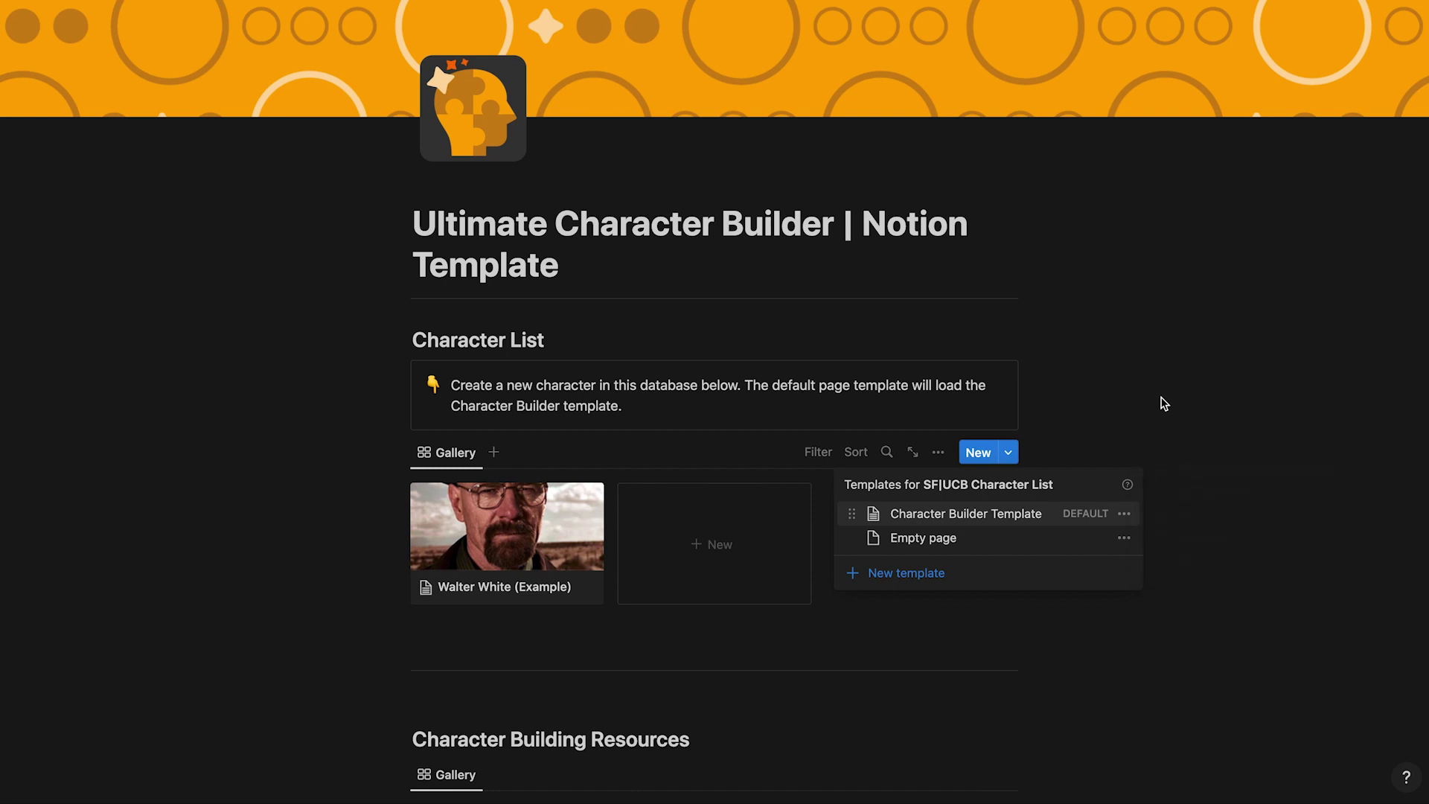
{"action": "left_click", "coordinate": [893, 180]}
Create a new character page titled June with Character Type set to Major Character.
{"action": "left_click", "coordinate": [689, 559]}
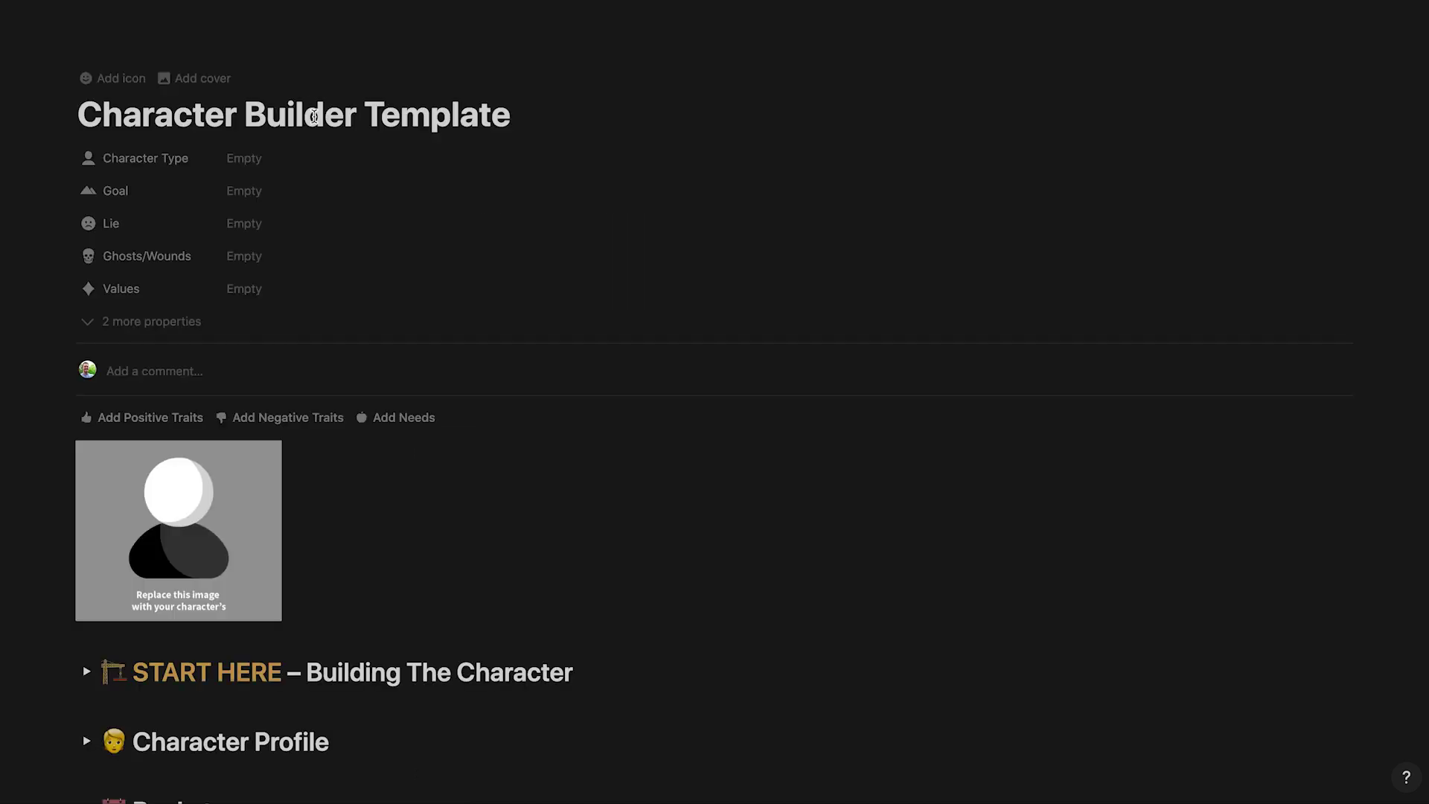
{"action": "triple_click", "coordinate": [314, 117]}
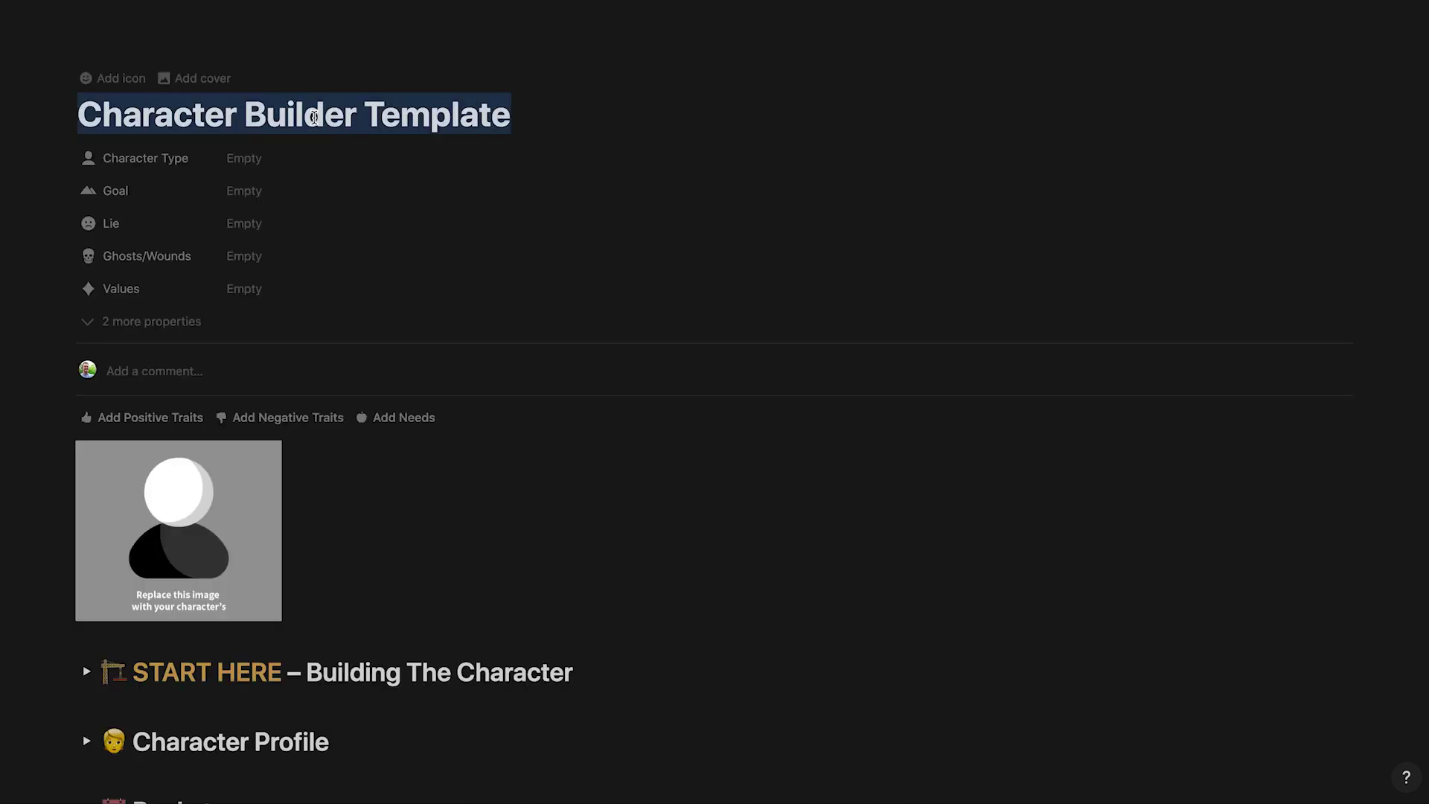
{"action": "type", "text": "June"}
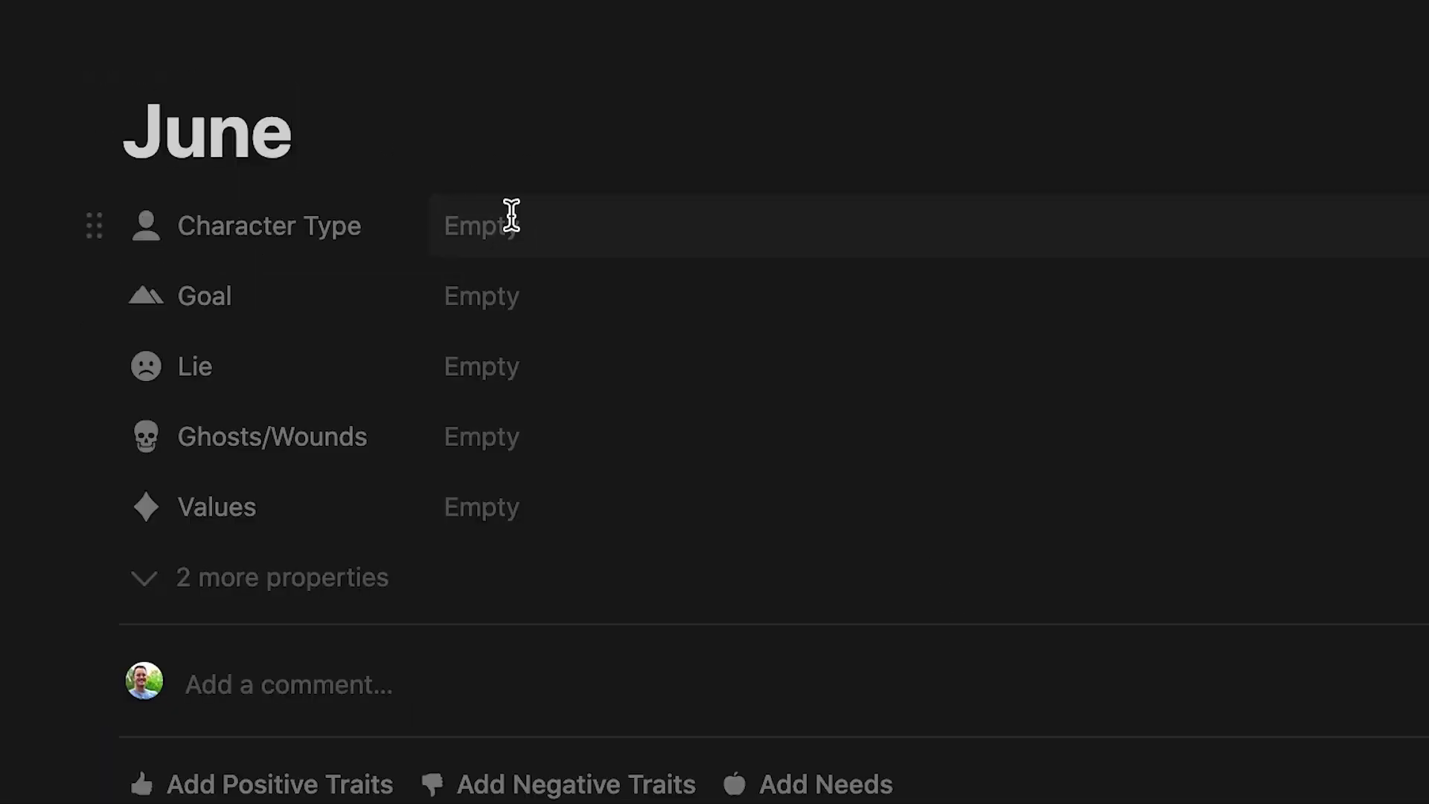
{"action": "left_click", "coordinate": [511, 216]}
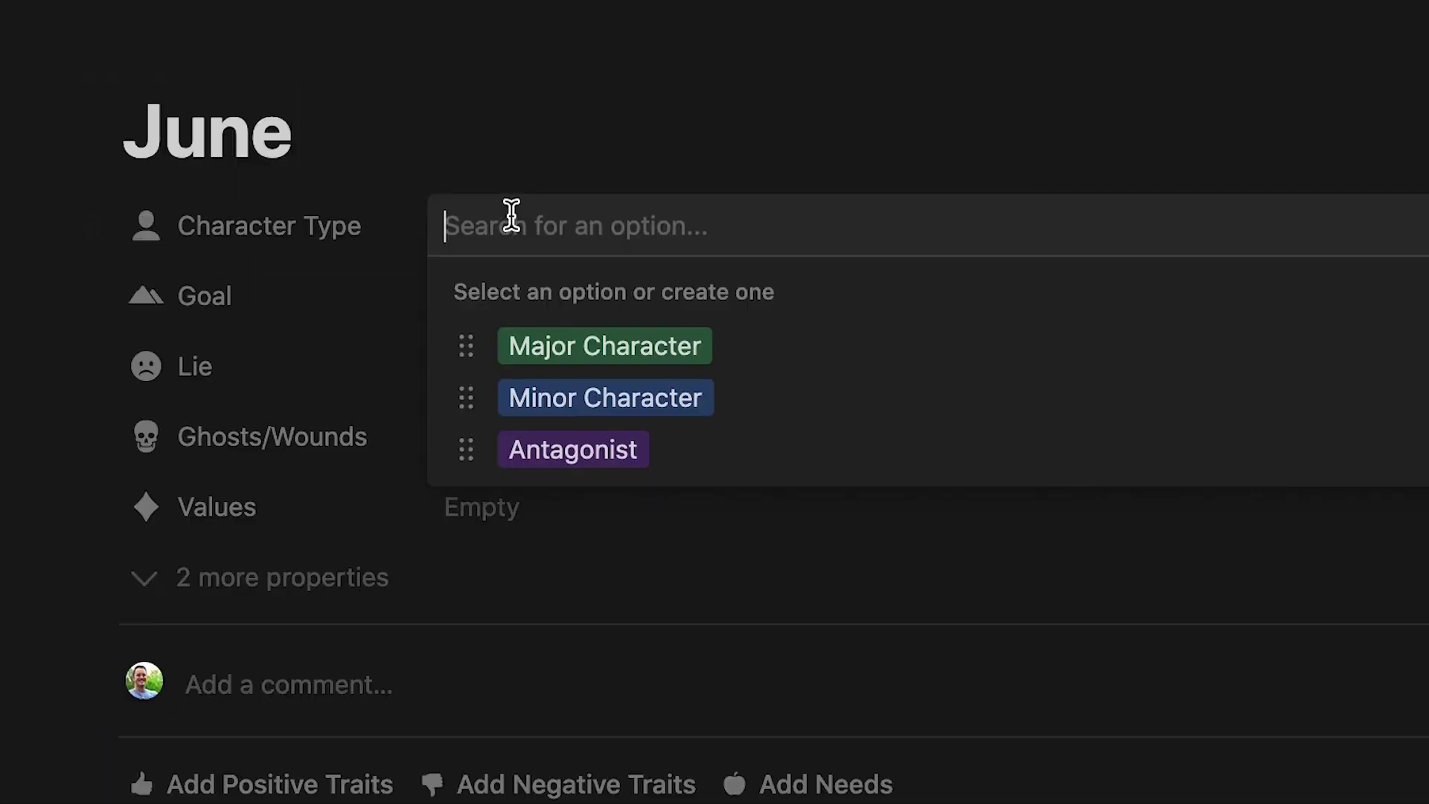
{"action": "left_click", "coordinate": [832, 358]}
{"action": "scroll", "coordinate": [785, 506], "scroll_direction": "down", "scroll_amount": 3}
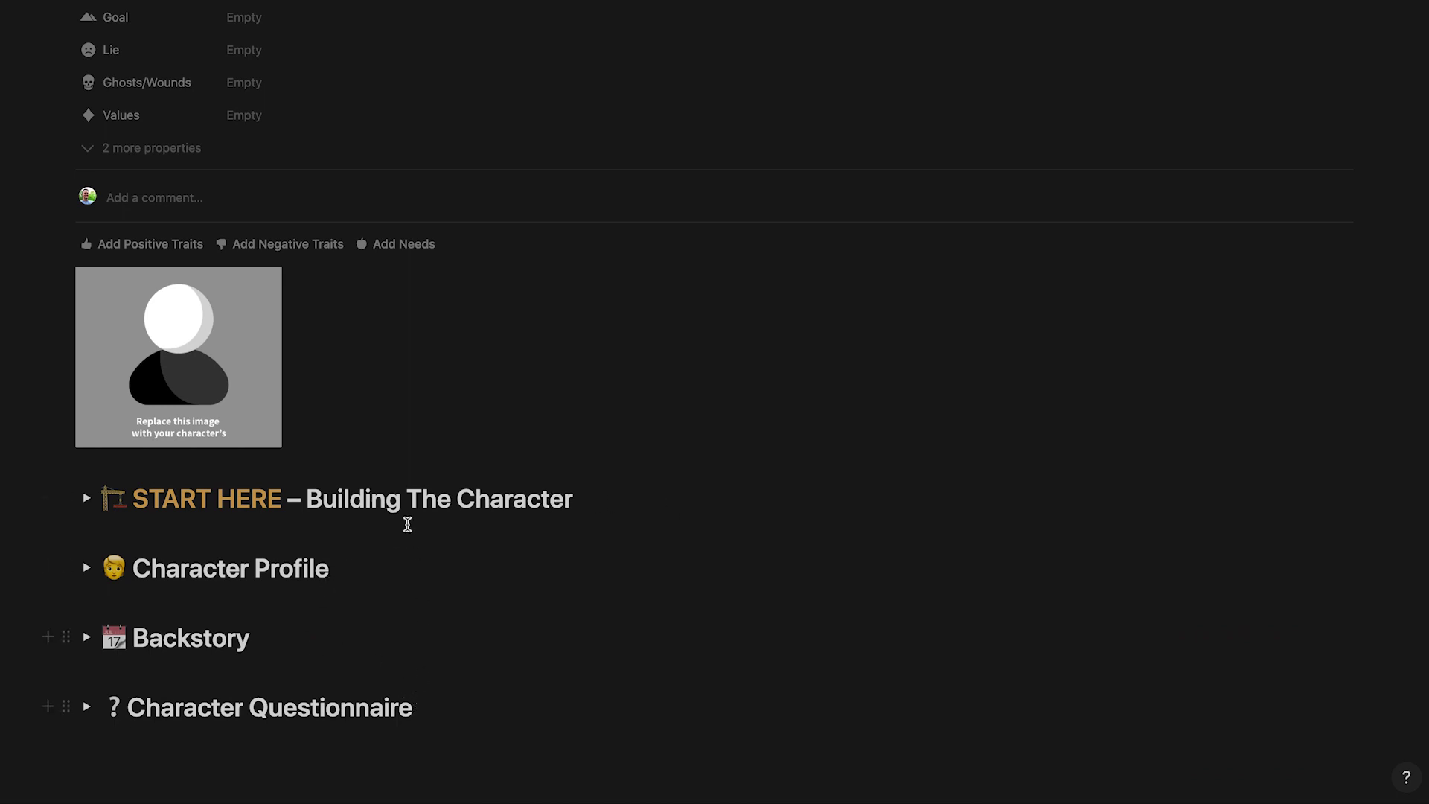
{"action": "left_click", "coordinate": [253, 393]}
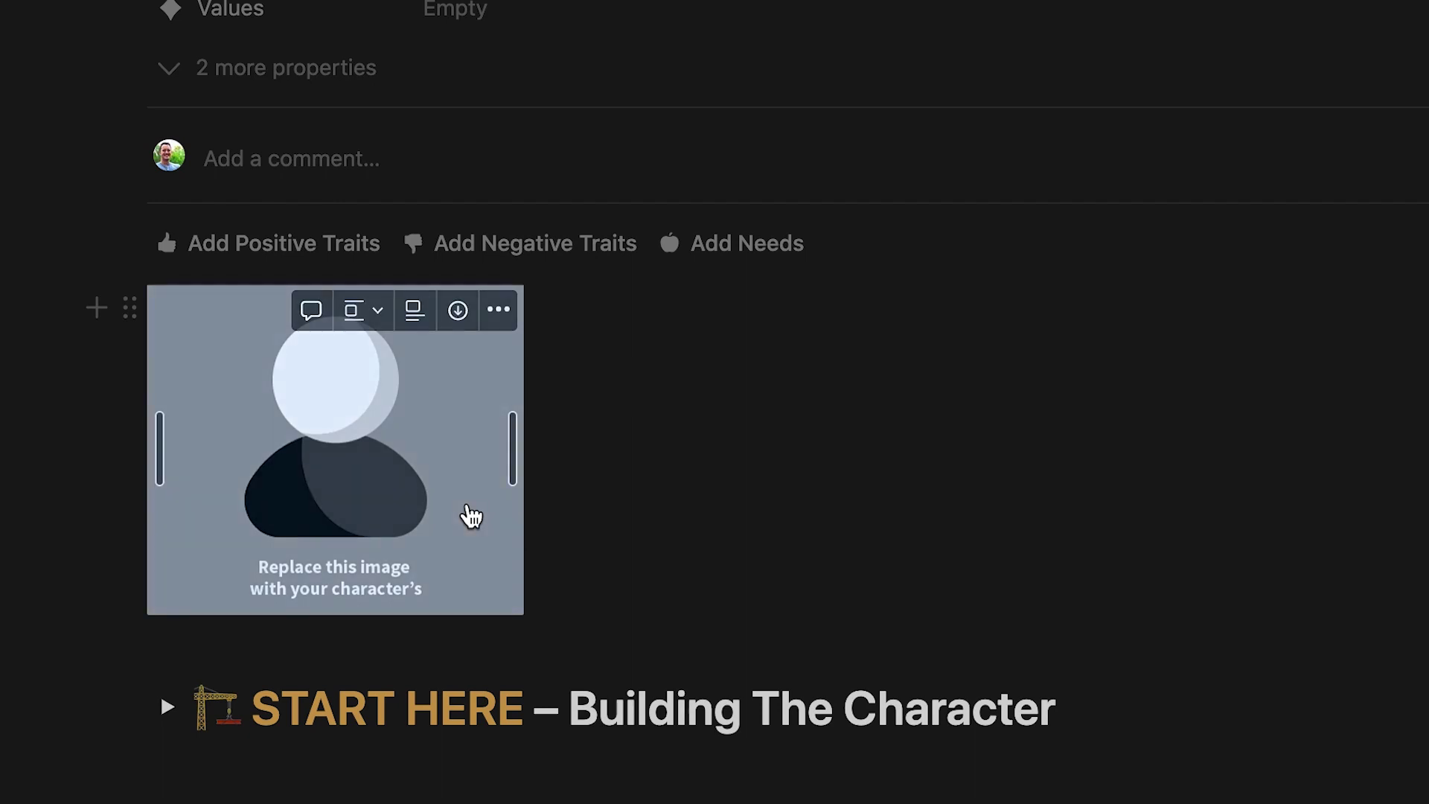
{"action": "left_click", "coordinate": [612, 508]}
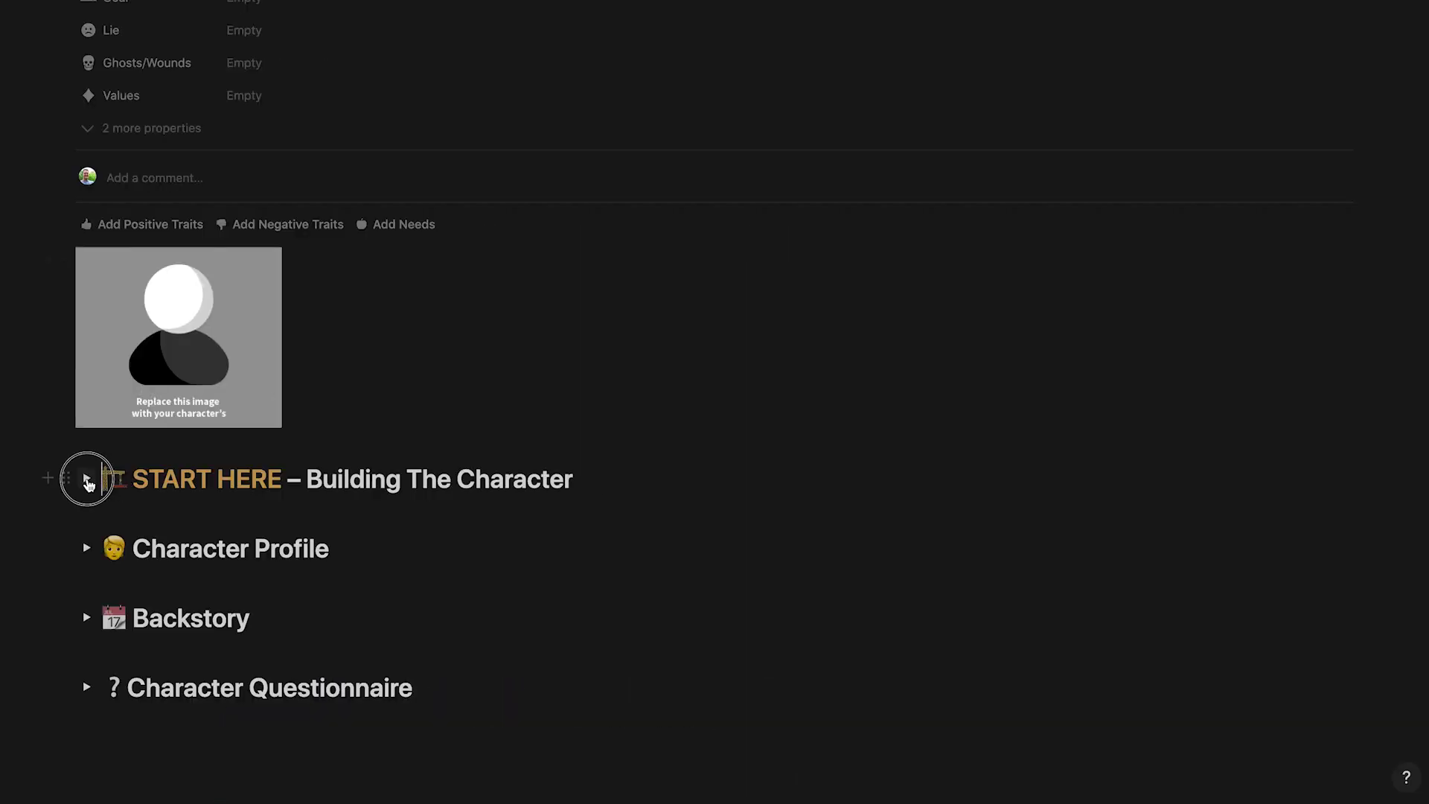
Expand the START HERE guide and its 1. Character Archetype section.
{"action": "left_click", "coordinate": [86, 480]}
{"action": "scroll", "coordinate": [139, 494], "scroll_direction": "down", "scroll_amount": 1}
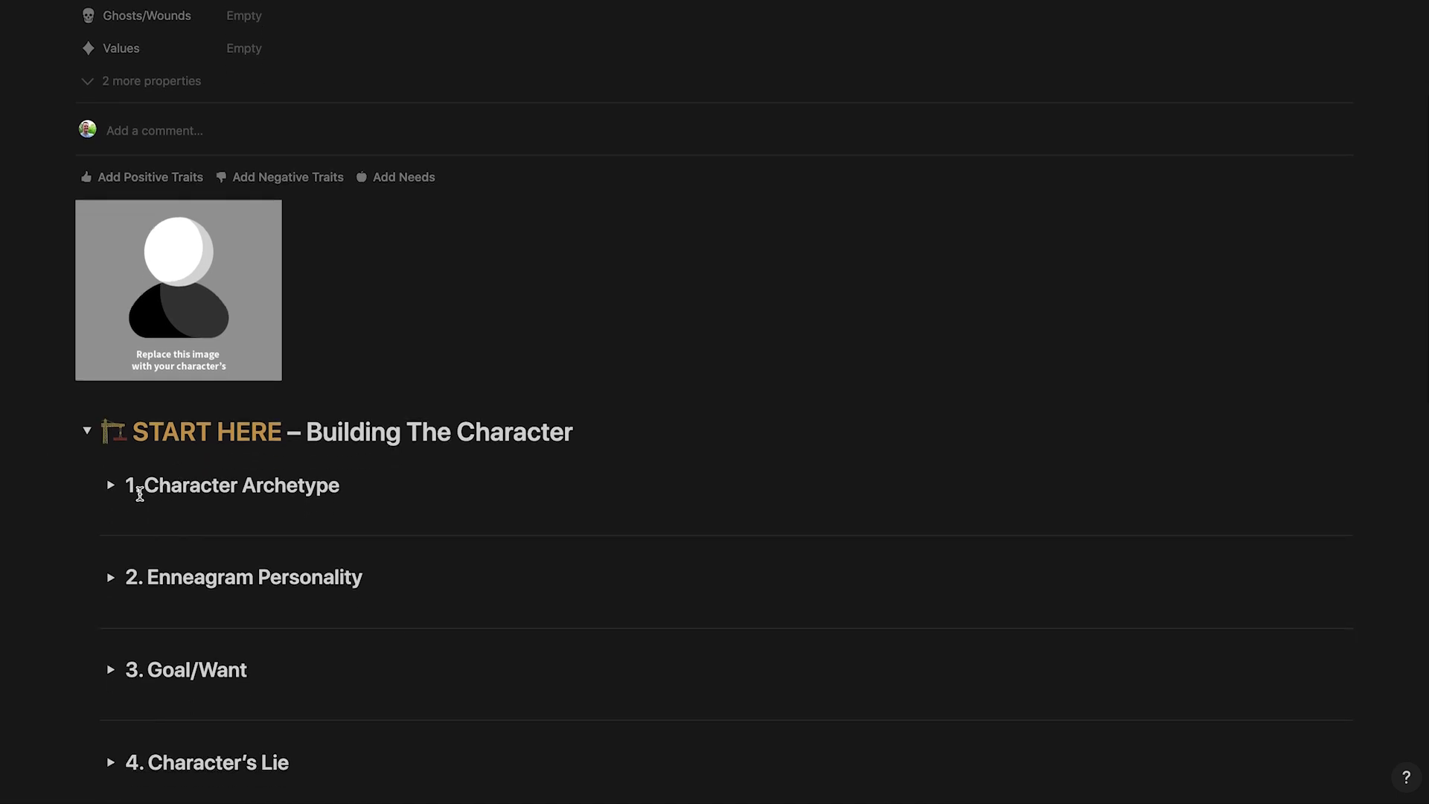
{"action": "left_click", "coordinate": [112, 490]}
{"action": "scroll", "coordinate": [154, 503], "scroll_direction": "down", "scroll_amount": 3}
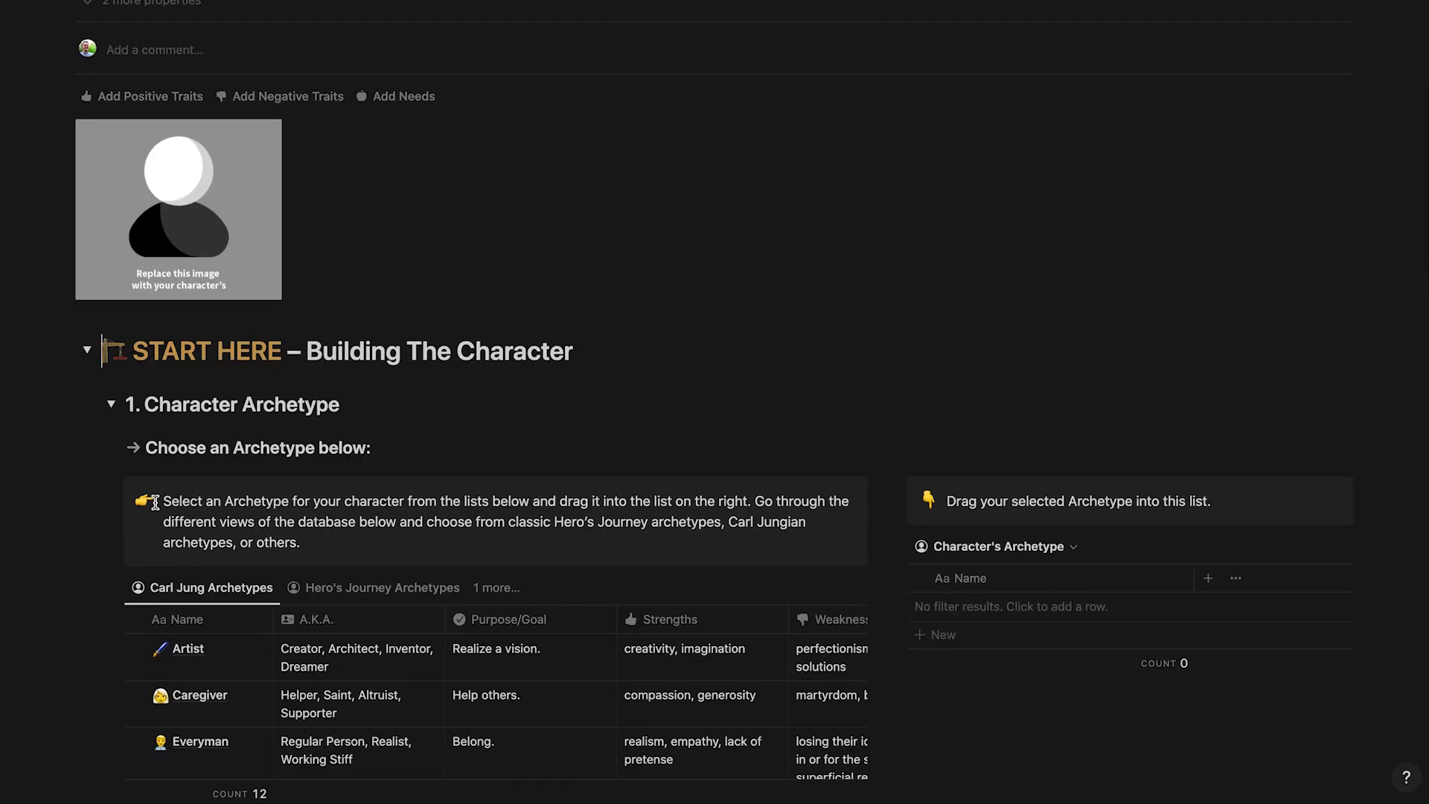
{"action": "scroll", "coordinate": [154, 503], "scroll_direction": "down", "scroll_amount": 5}
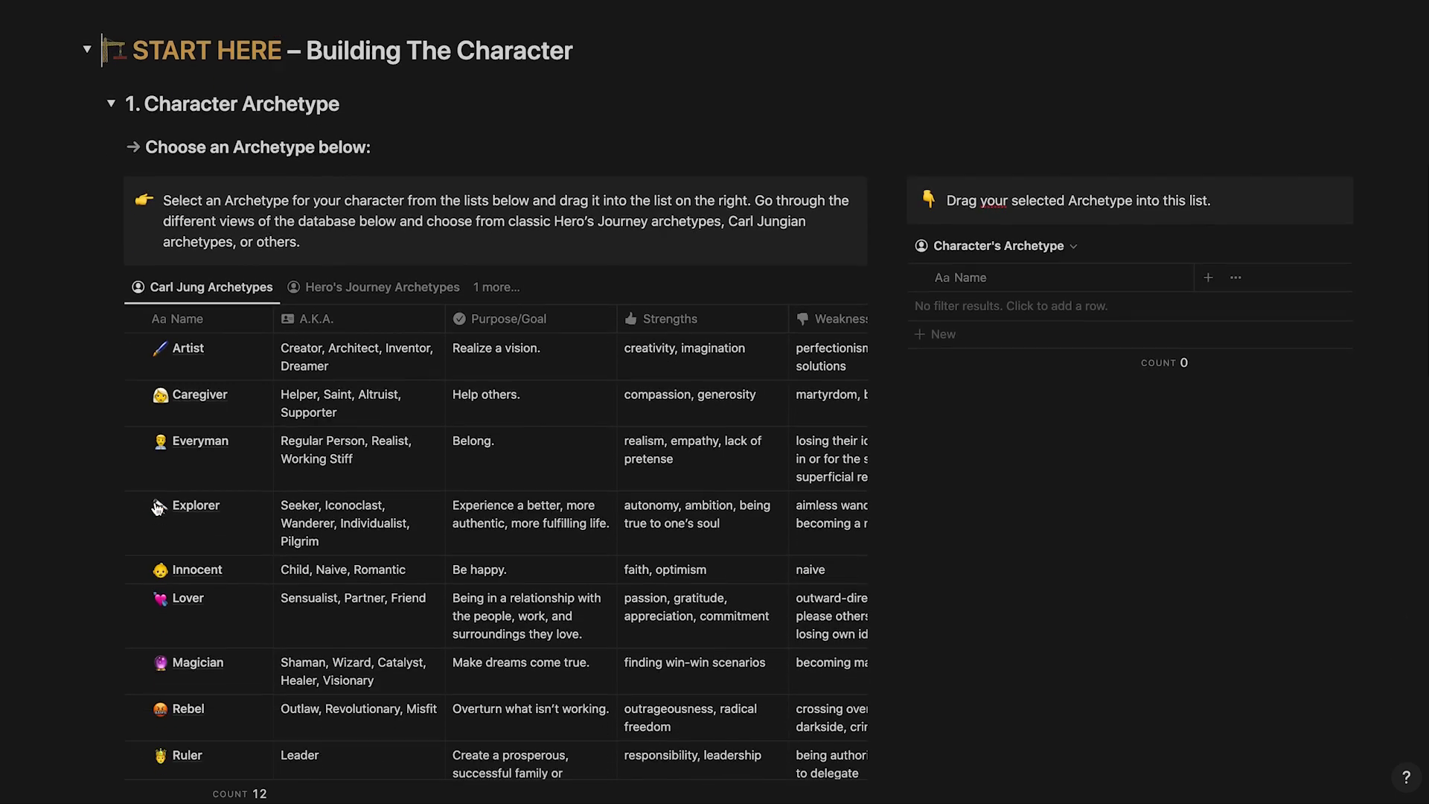
{"action": "scroll", "coordinate": [157, 506], "scroll_direction": "down", "scroll_amount": 1}
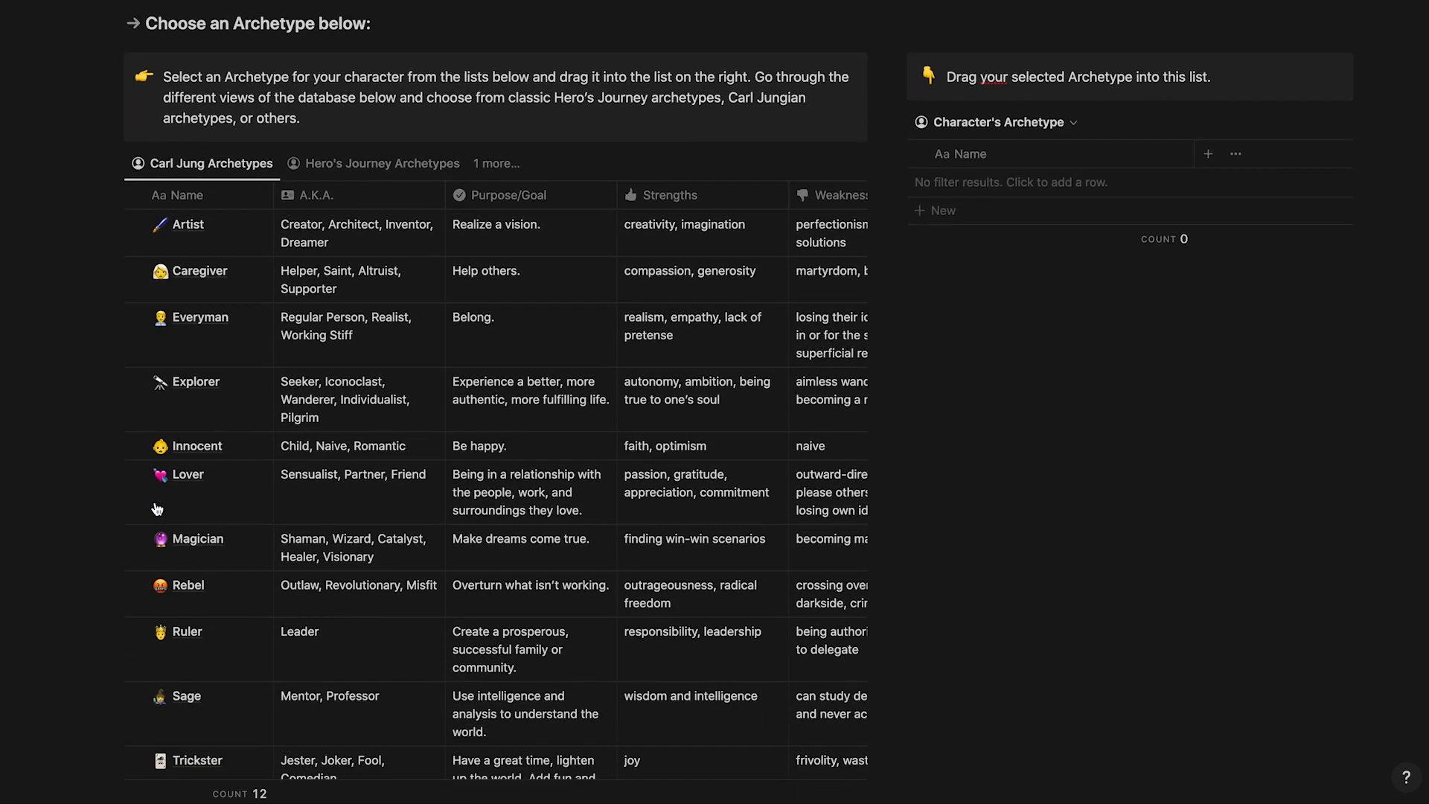
{"action": "scroll", "coordinate": [156, 507], "scroll_direction": "down", "scroll_amount": 1}
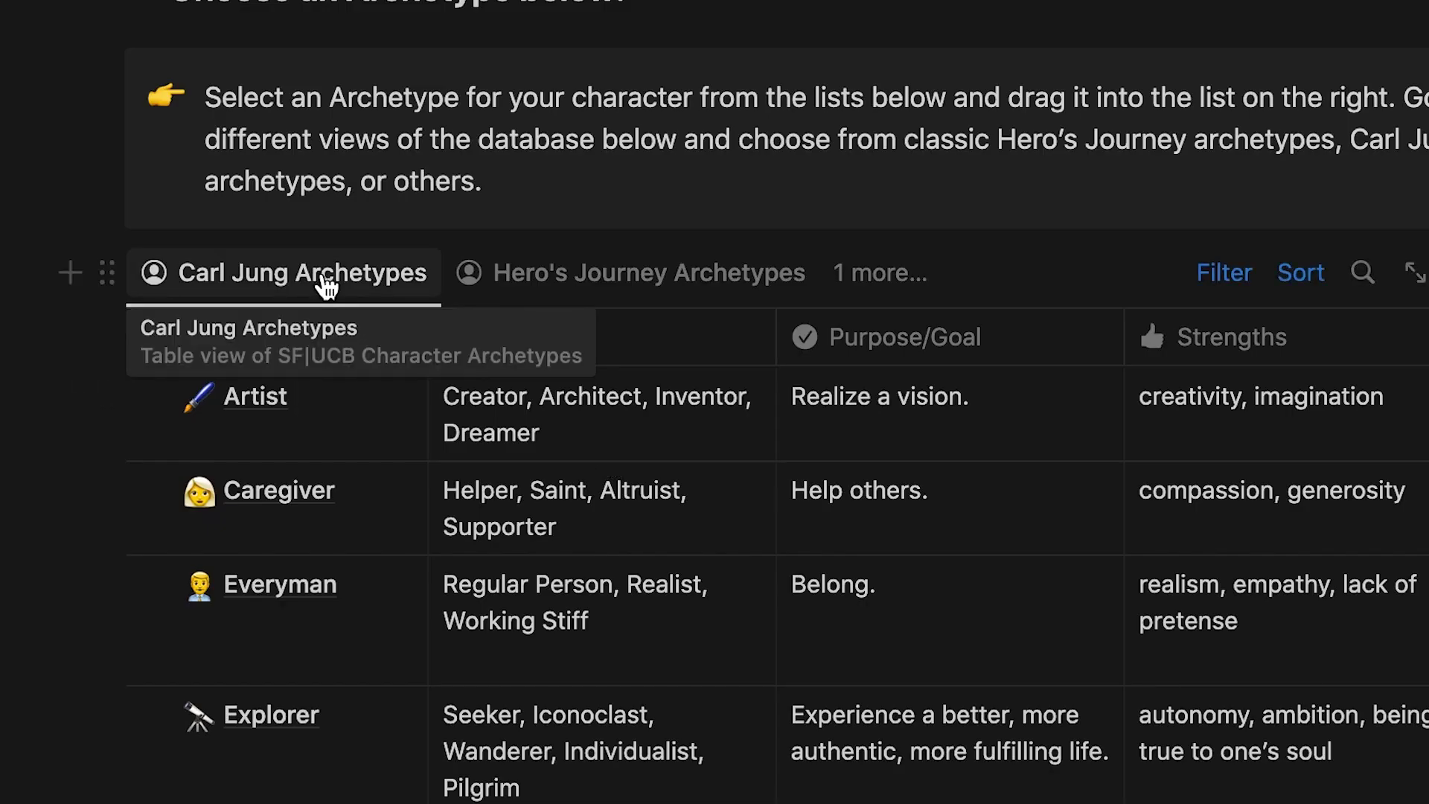
Browse the Hero's Journey and Others archetype views, returning to Carl Jung Archetypes.
{"action": "left_click", "coordinate": [592, 288]}
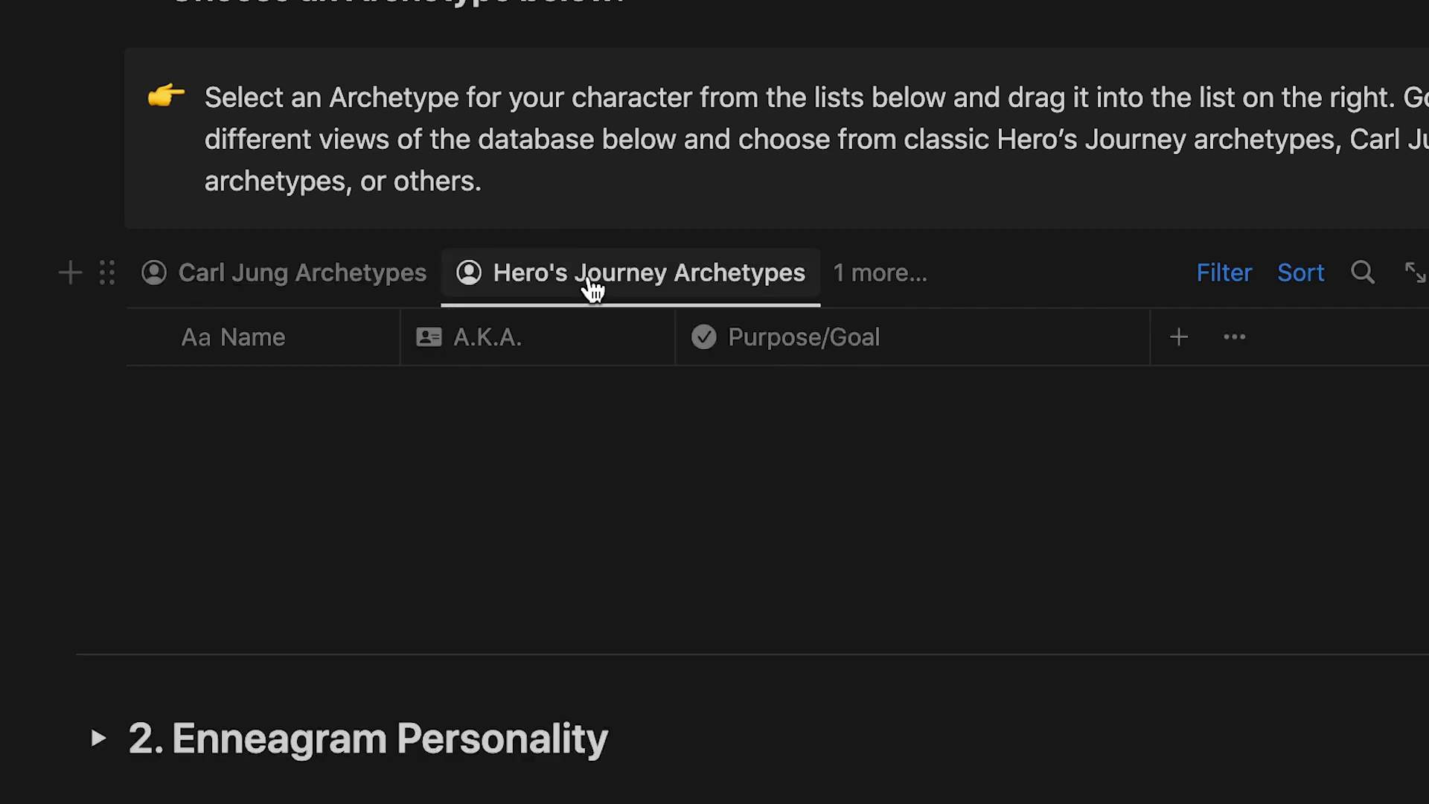
{"action": "left_click", "coordinate": [867, 275]}
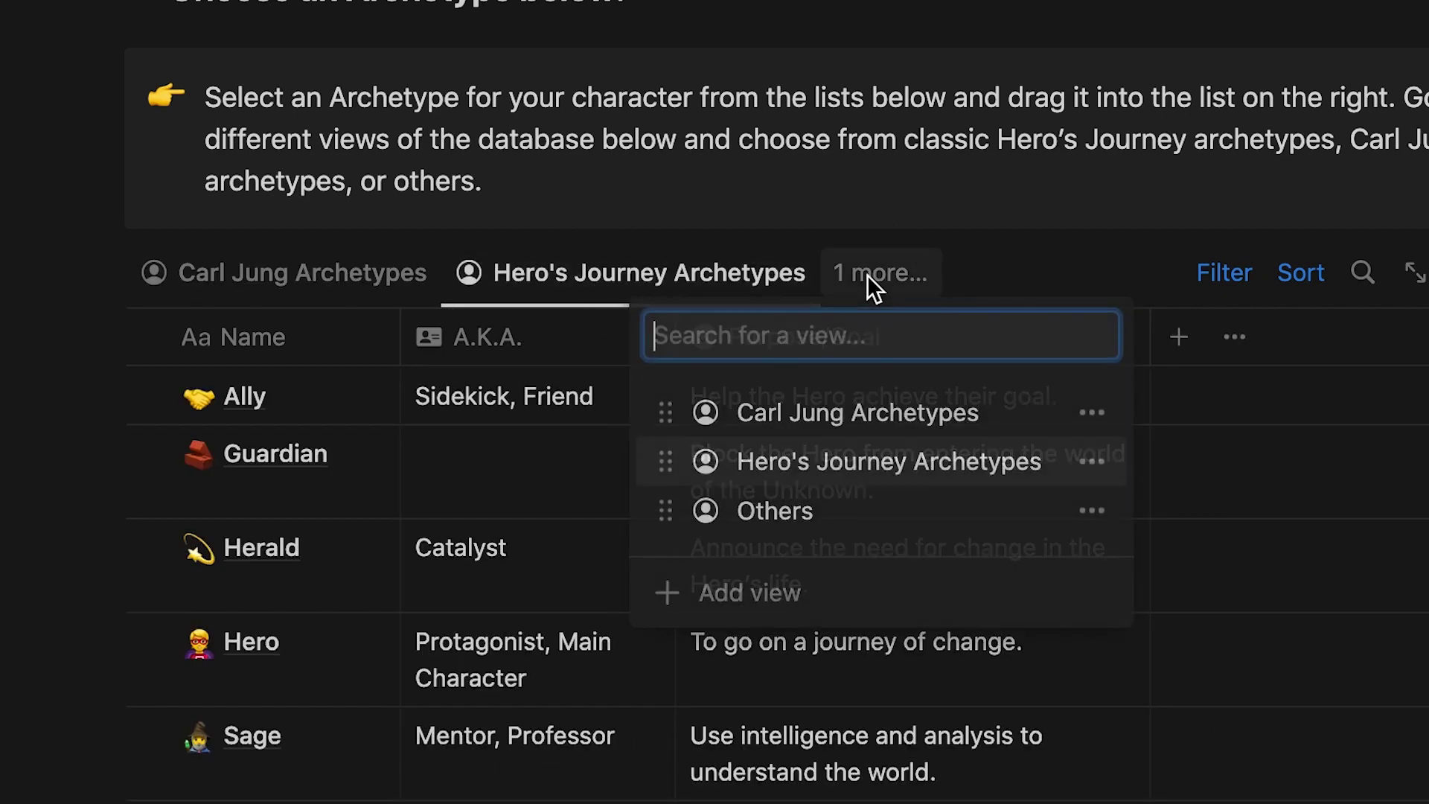
{"action": "left_click", "coordinate": [808, 518]}
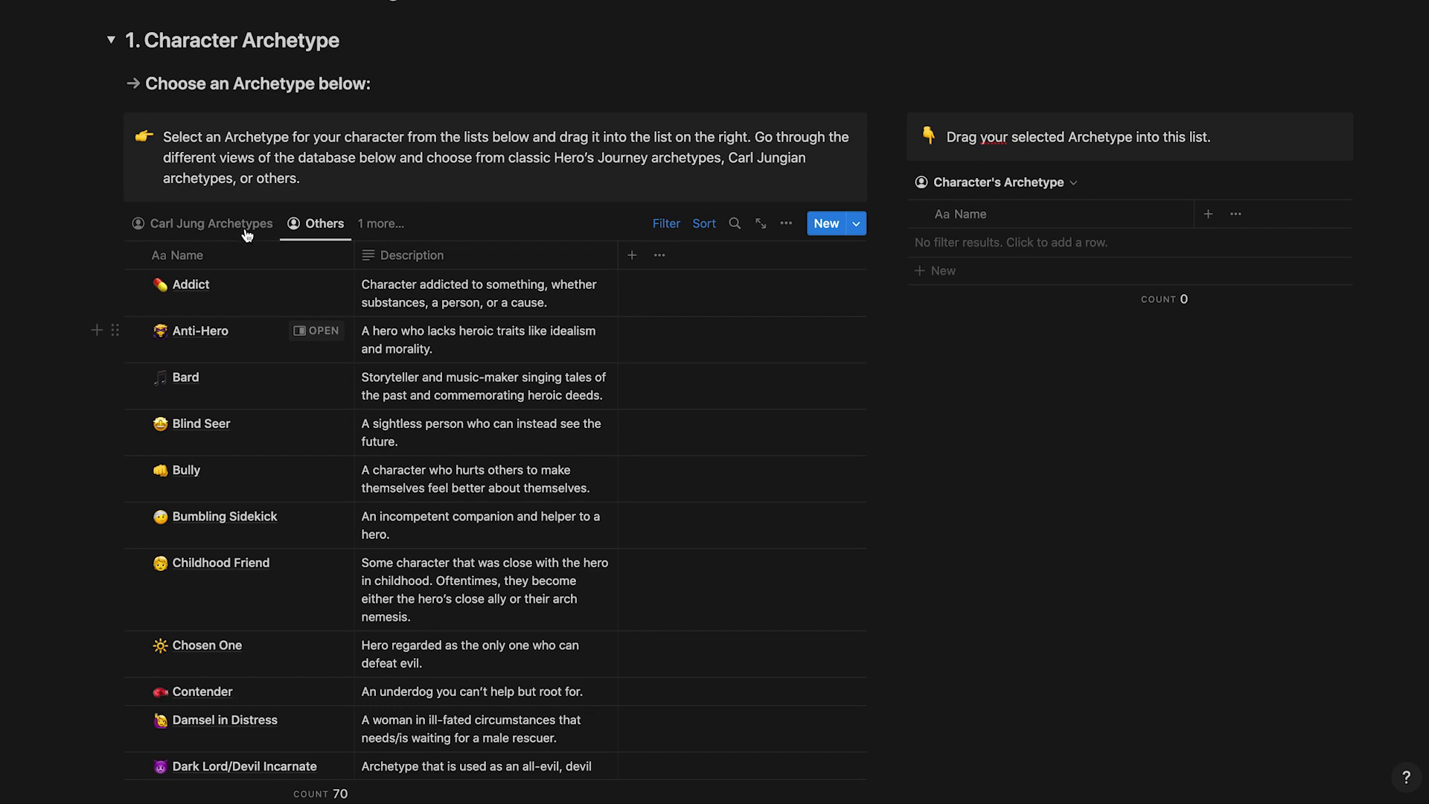
{"action": "left_click", "coordinate": [247, 236]}
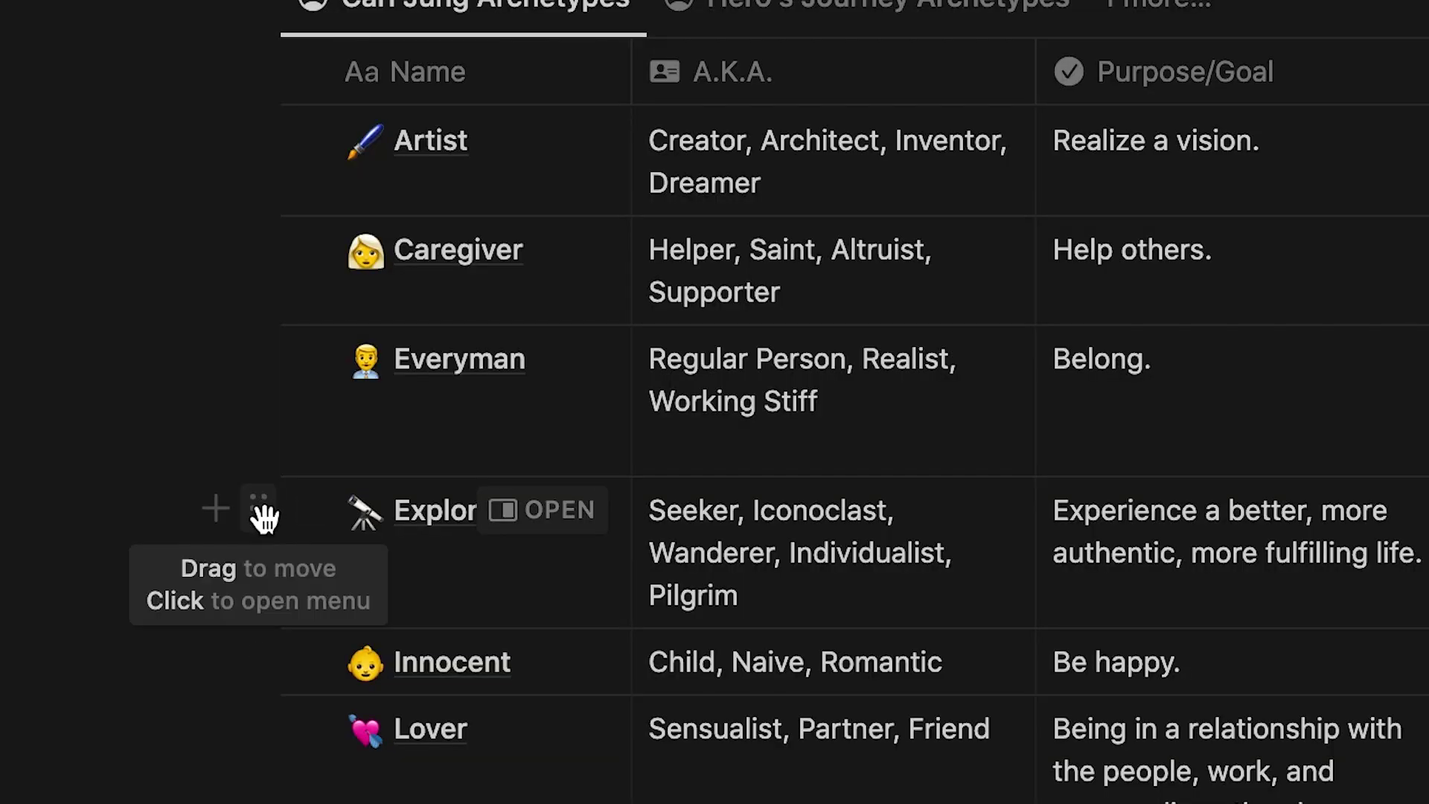
Drag the Explorer archetype row into June's Character's Archetype list.
{"action": "left_click_drag", "start_coordinate": [264, 515], "coordinate": [1119, 339]}
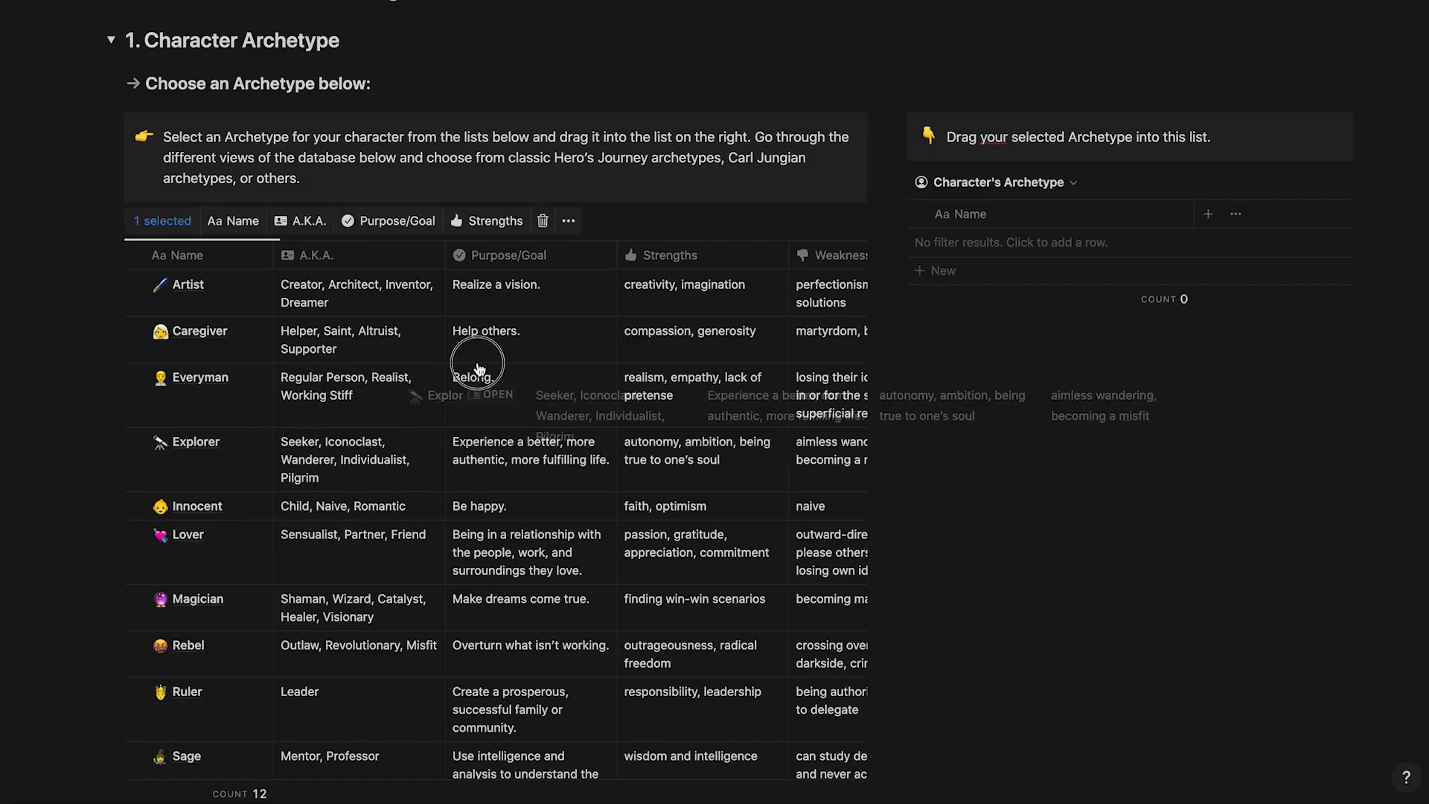
{"action": "left_click_drag", "start_coordinate": [479, 369], "coordinate": [942, 232]}
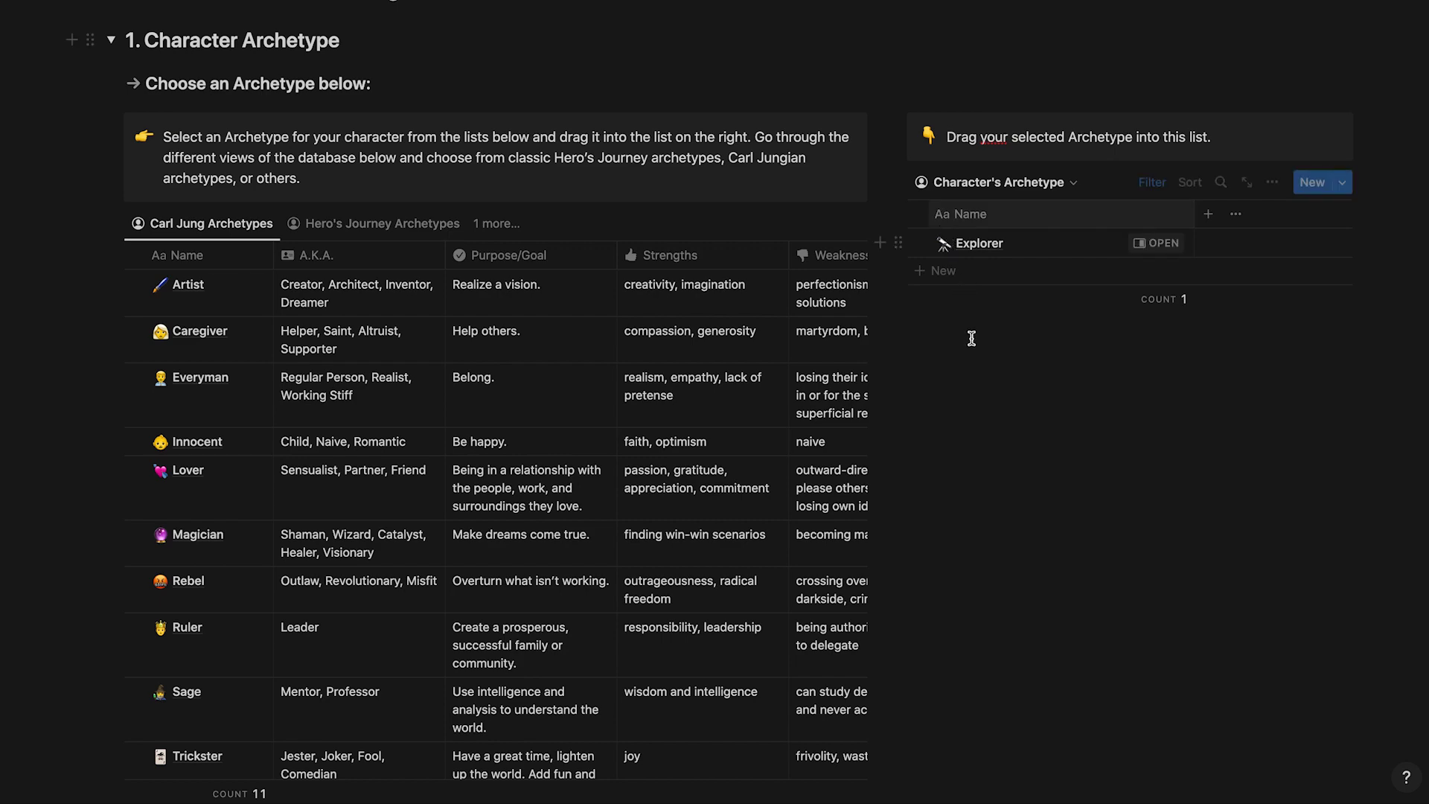
{"action": "scroll", "coordinate": [996, 274], "scroll_direction": "up", "scroll_amount": 10}
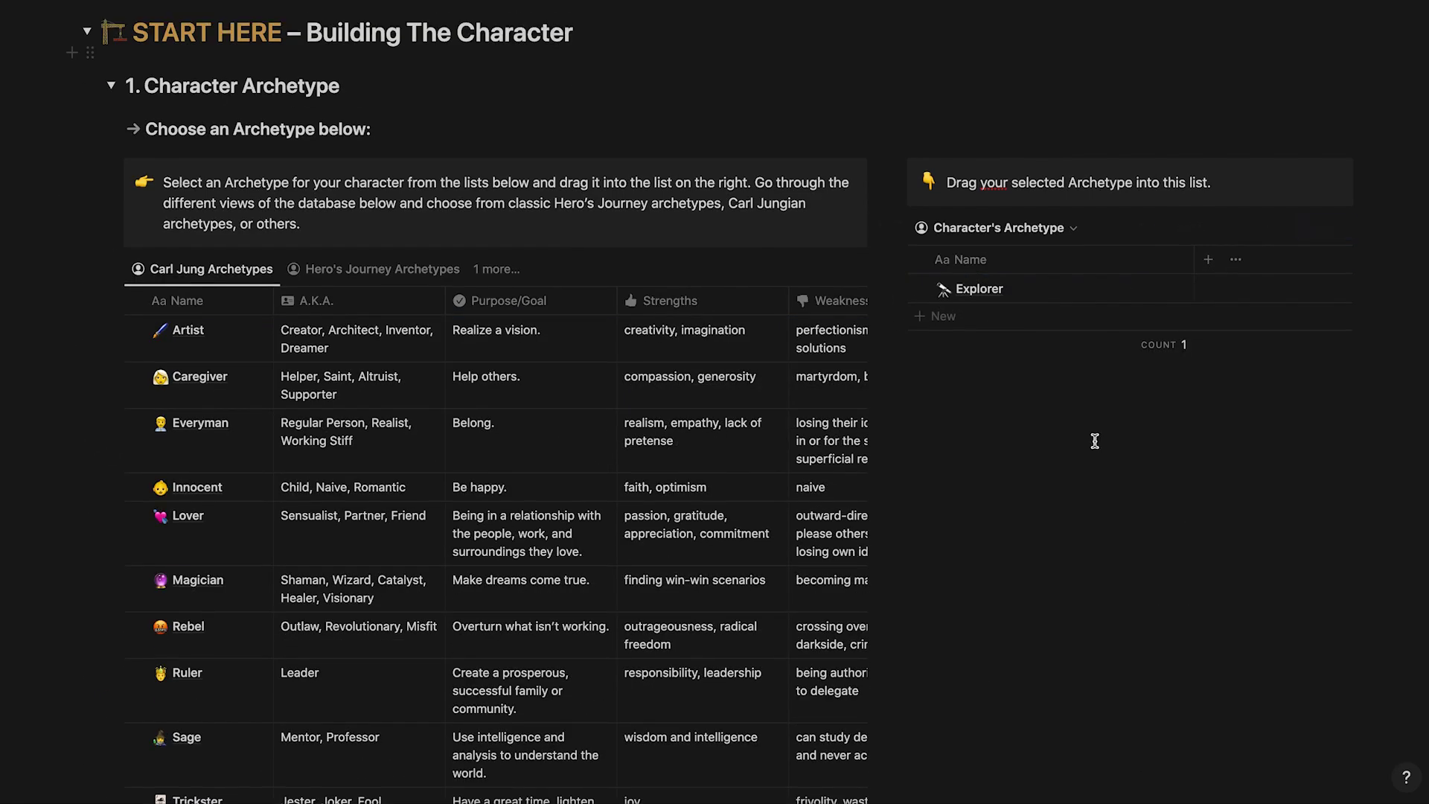
Drag 3. Achiever | Motivator into Character's Enneagram, then expand the 3. Goal/Want section.
{"action": "left_click", "coordinate": [111, 87]}
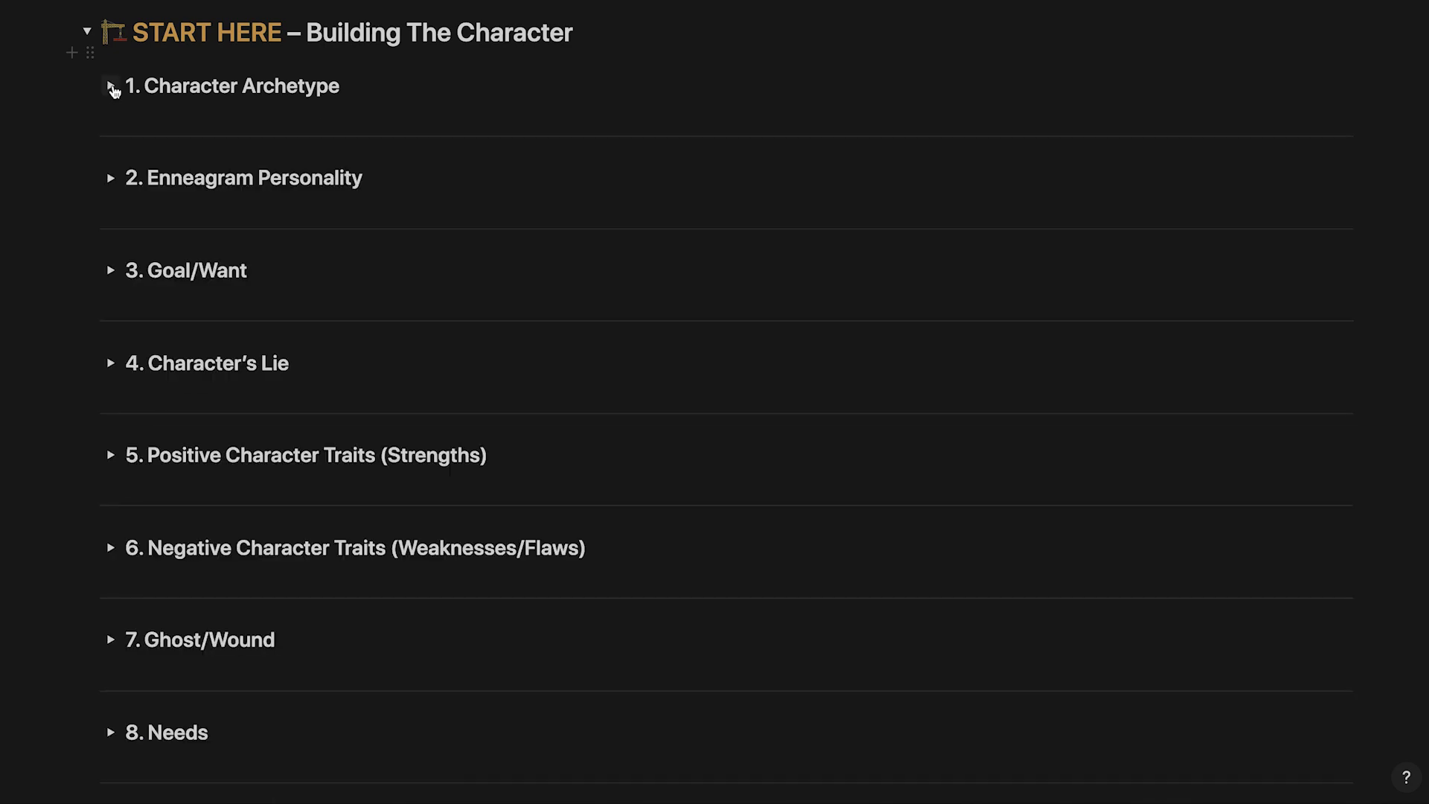
{"action": "left_click", "coordinate": [111, 179]}
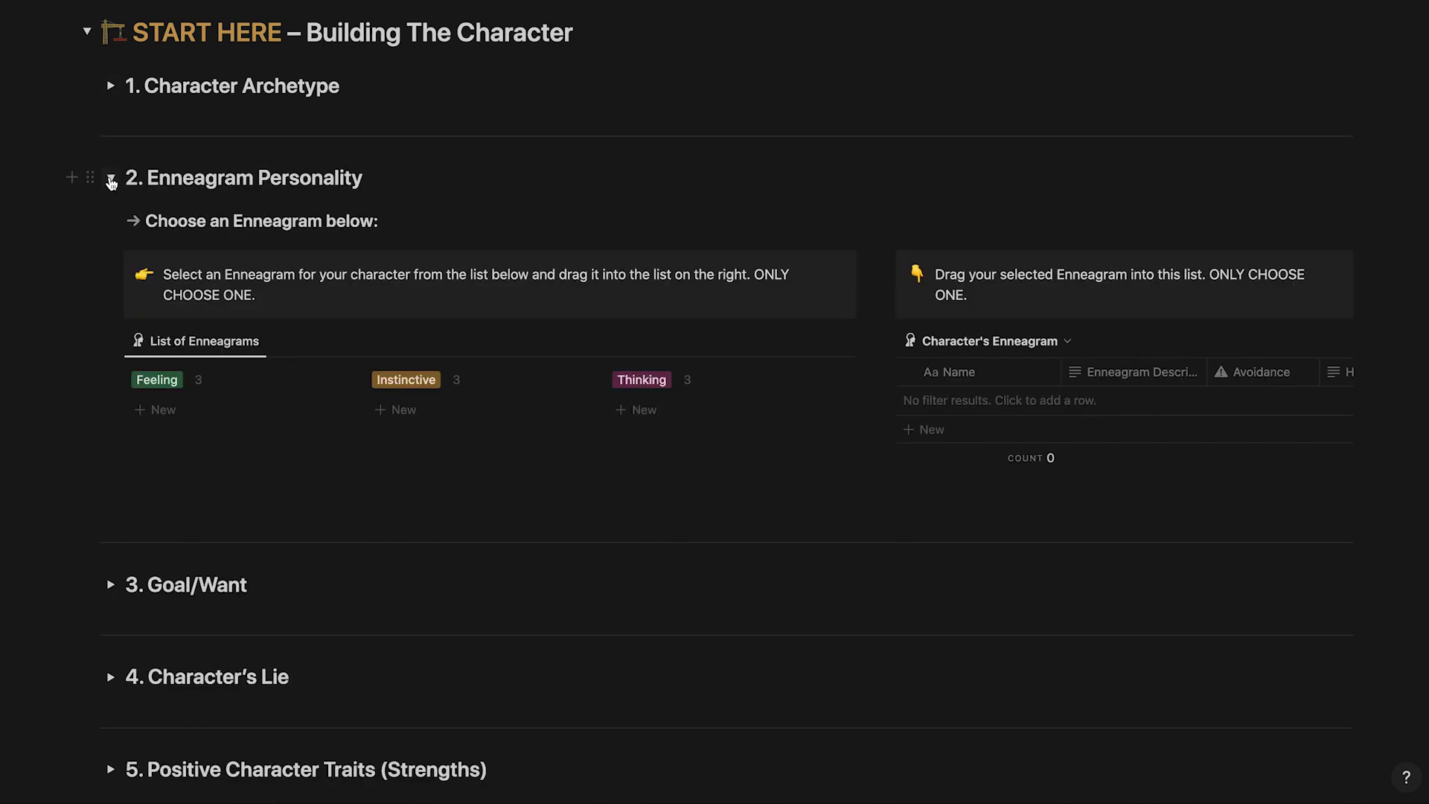
{"action": "scroll", "coordinate": [78, 297], "scroll_direction": "down", "scroll_amount": 4}
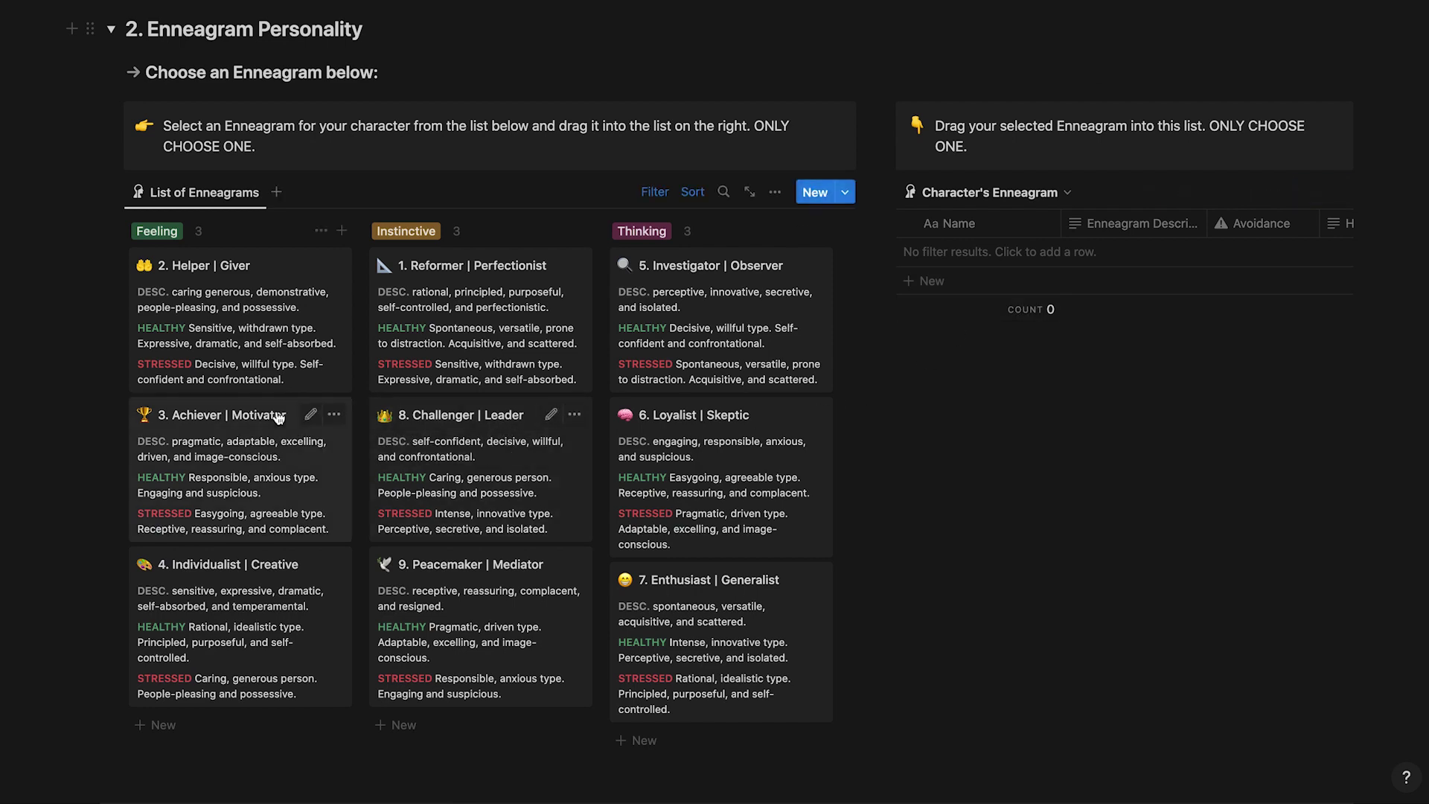
{"action": "left_click_drag", "start_coordinate": [304, 411], "coordinate": [958, 251]}
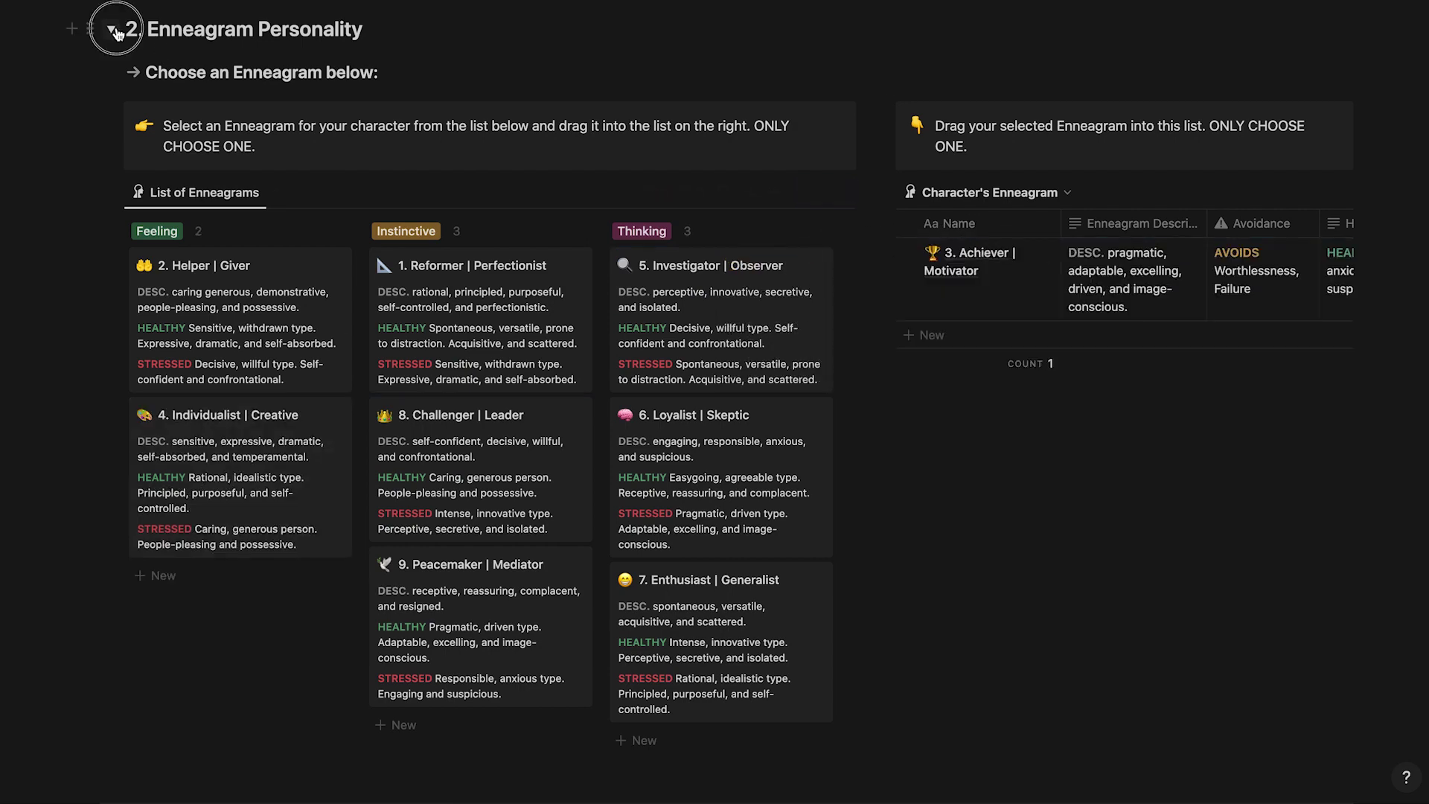
{"action": "left_click", "coordinate": [112, 30]}
{"action": "left_click", "coordinate": [112, 122]}
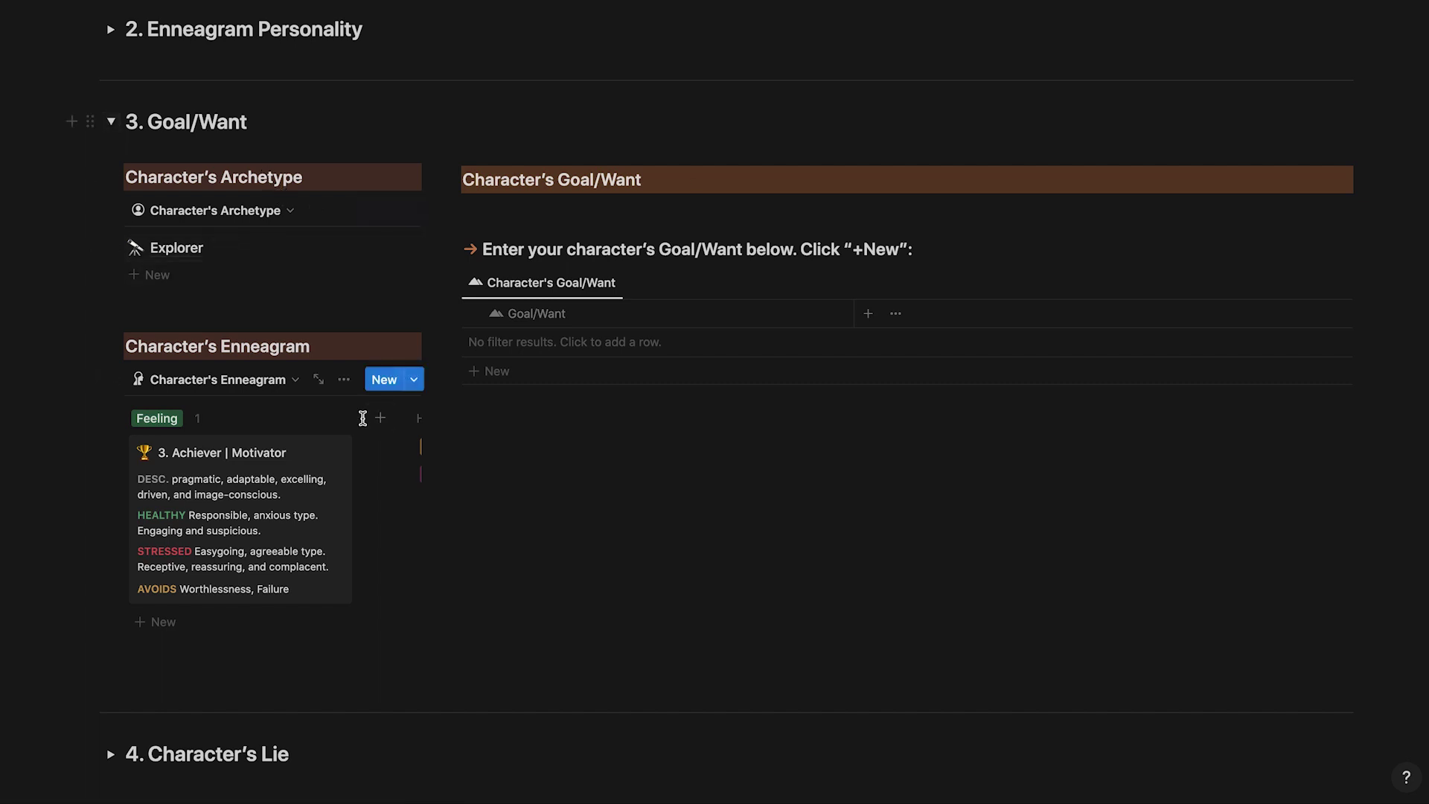
Add 'Find the Holy Grail' as a new row in the Goal/Want table.
{"action": "left_click", "coordinate": [559, 347]}
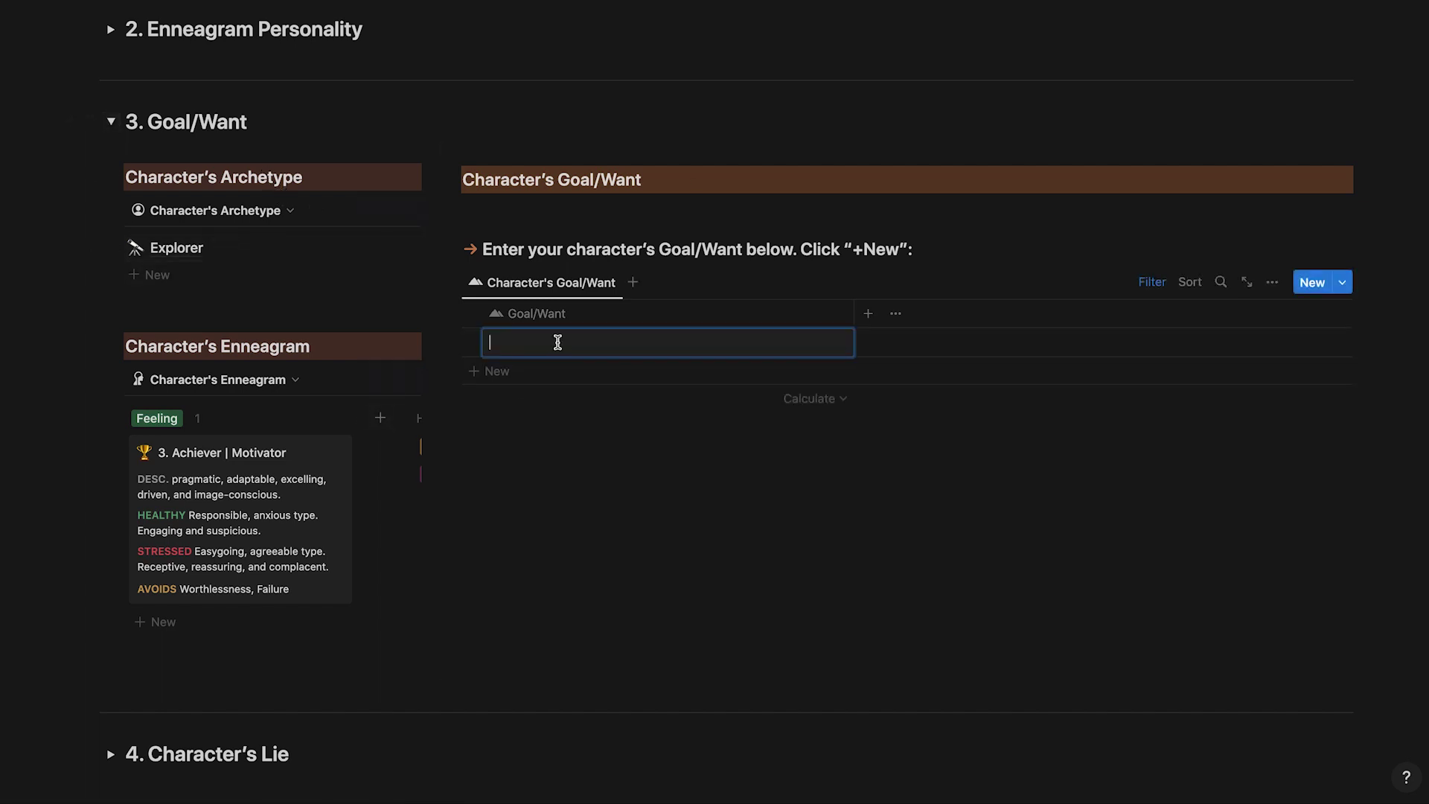
{"action": "type", "text": "Find the Hol"}
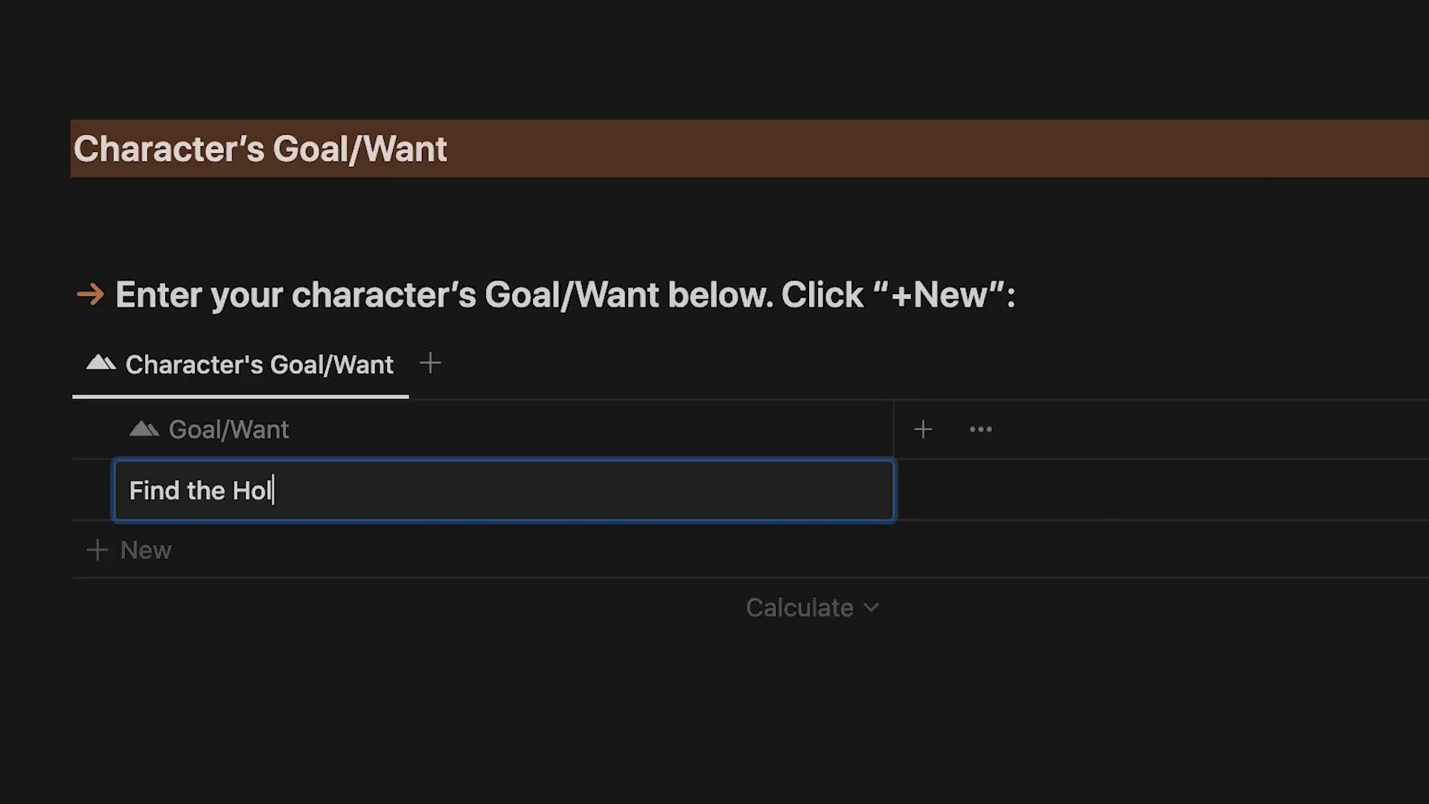
{"action": "type", "text": "y Grail"}
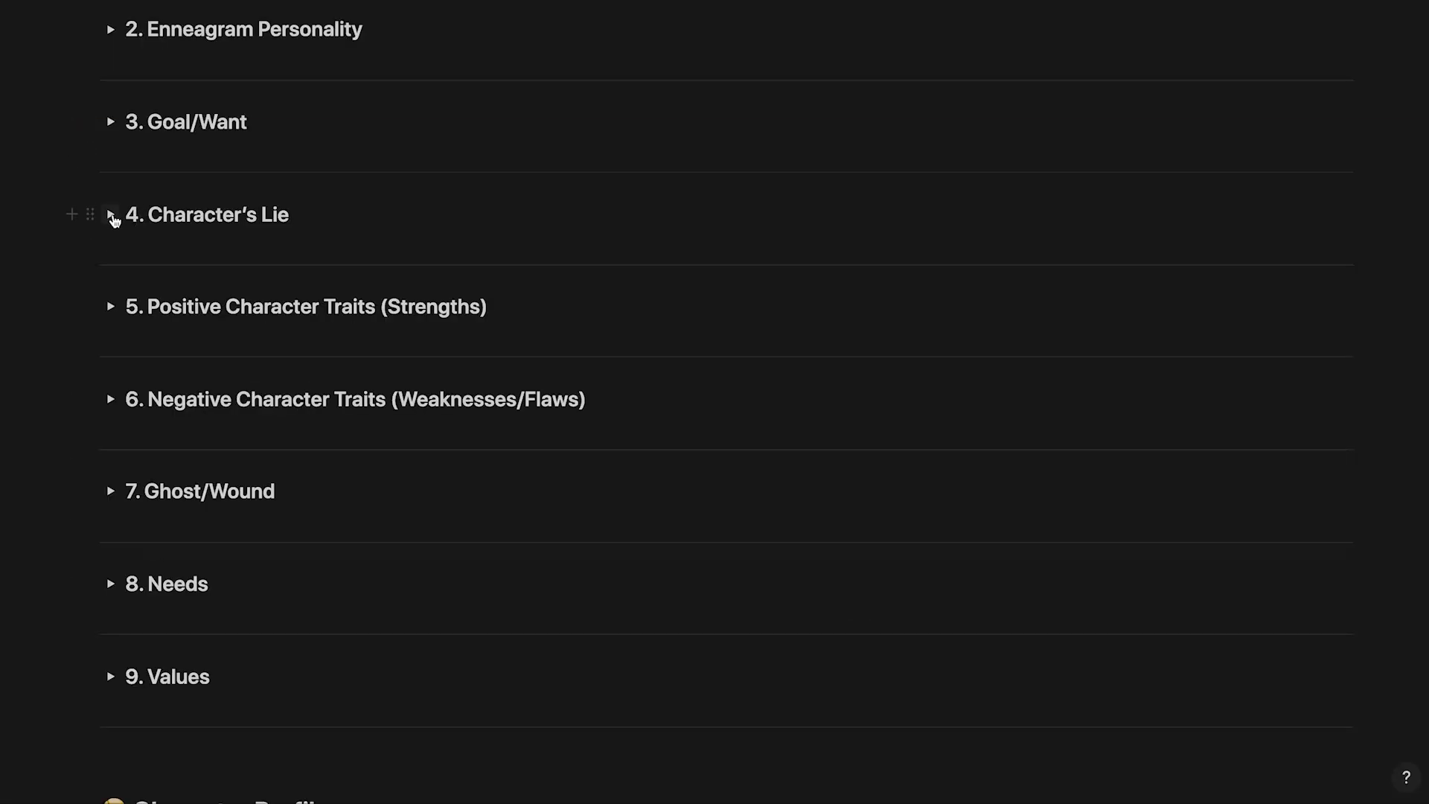
{"action": "left_click", "coordinate": [112, 216]}
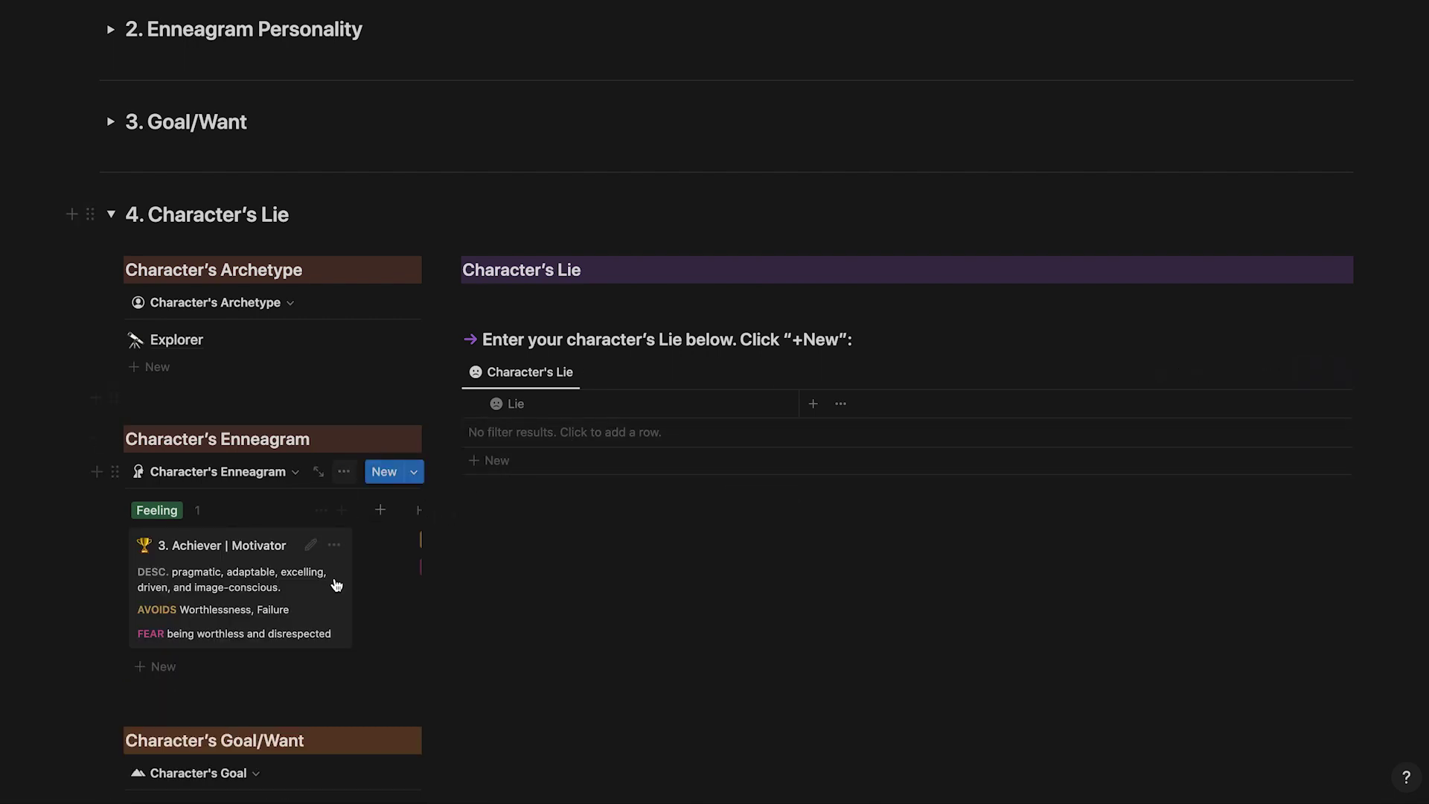
Add a Lie entry saying they've accomplished nothing and need more time with eternal youth.
{"action": "scroll", "coordinate": [335, 588], "scroll_direction": "down", "scroll_amount": 3}
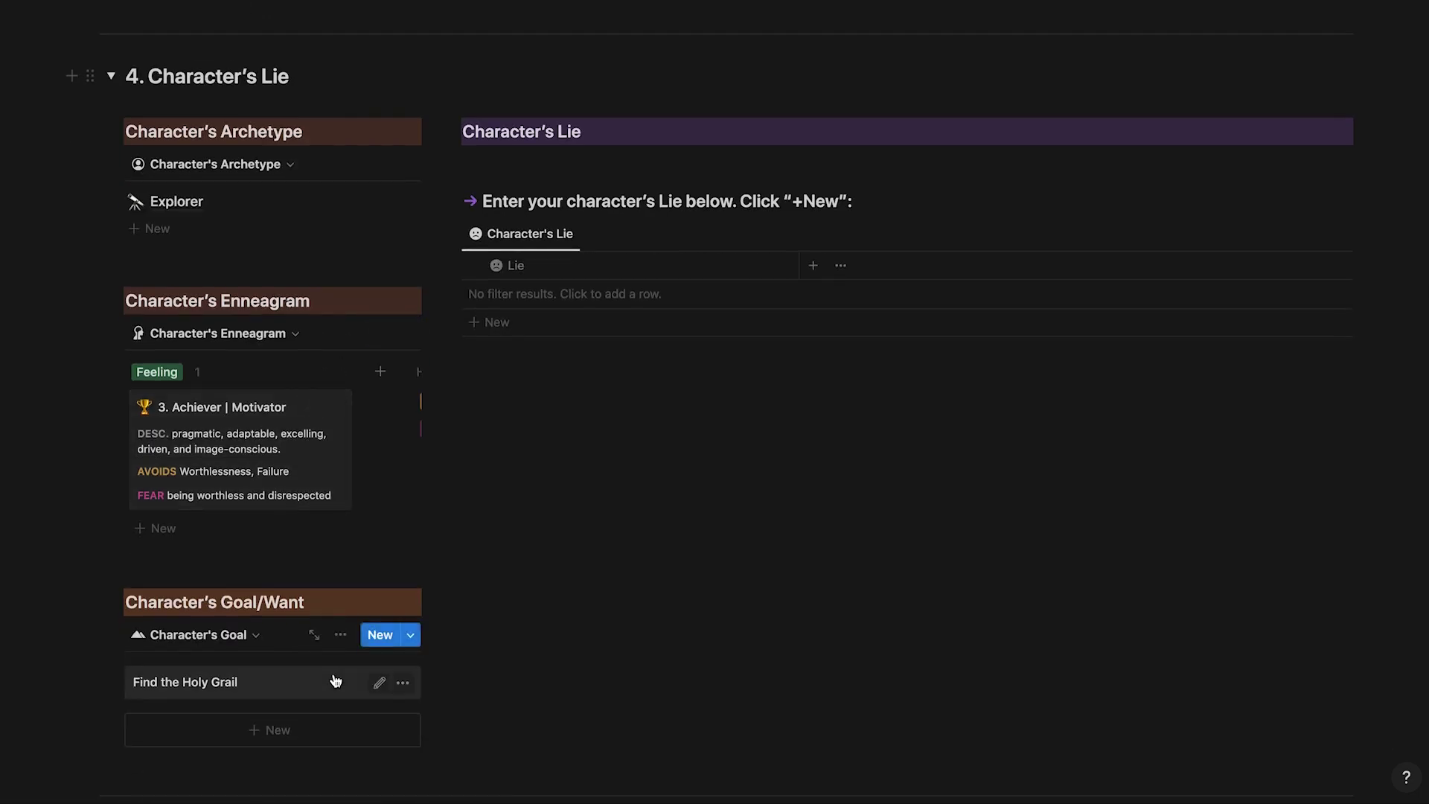
{"action": "left_click", "coordinate": [617, 299]}
{"action": "type", "text": "They haven’t accomplished anything in their life and need more time with e"}
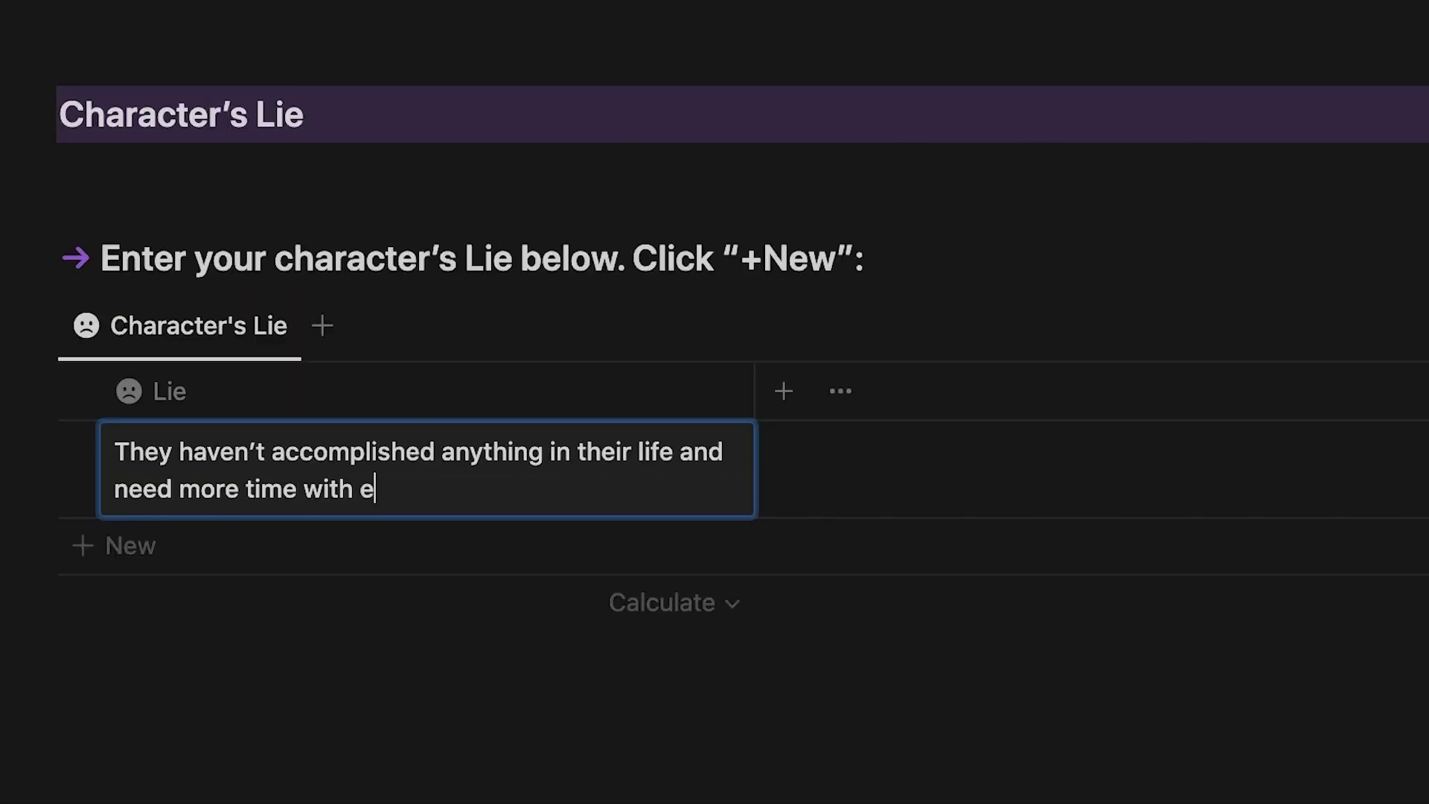
{"action": "type", "text": "ternal youth."}
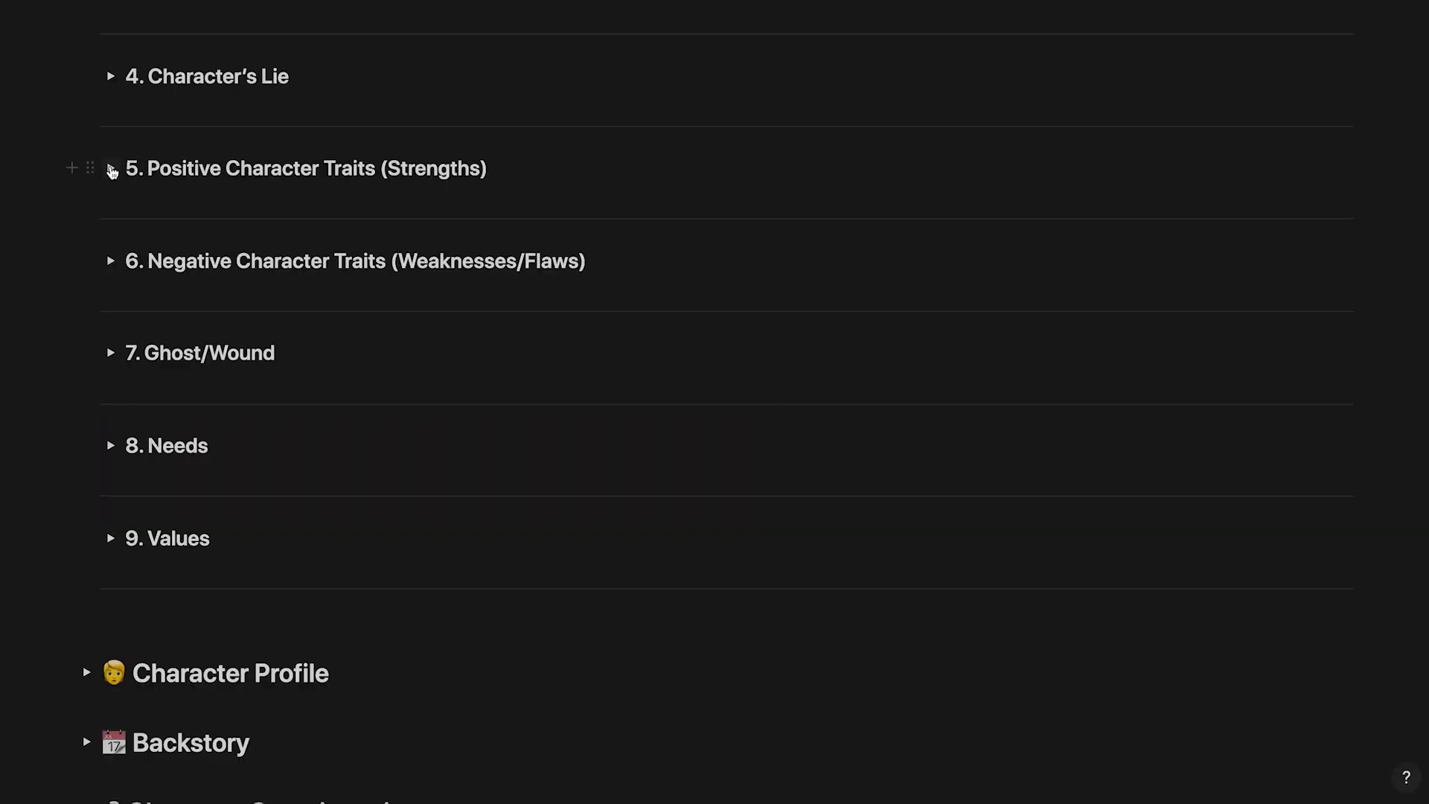
{"action": "left_click", "coordinate": [110, 169]}
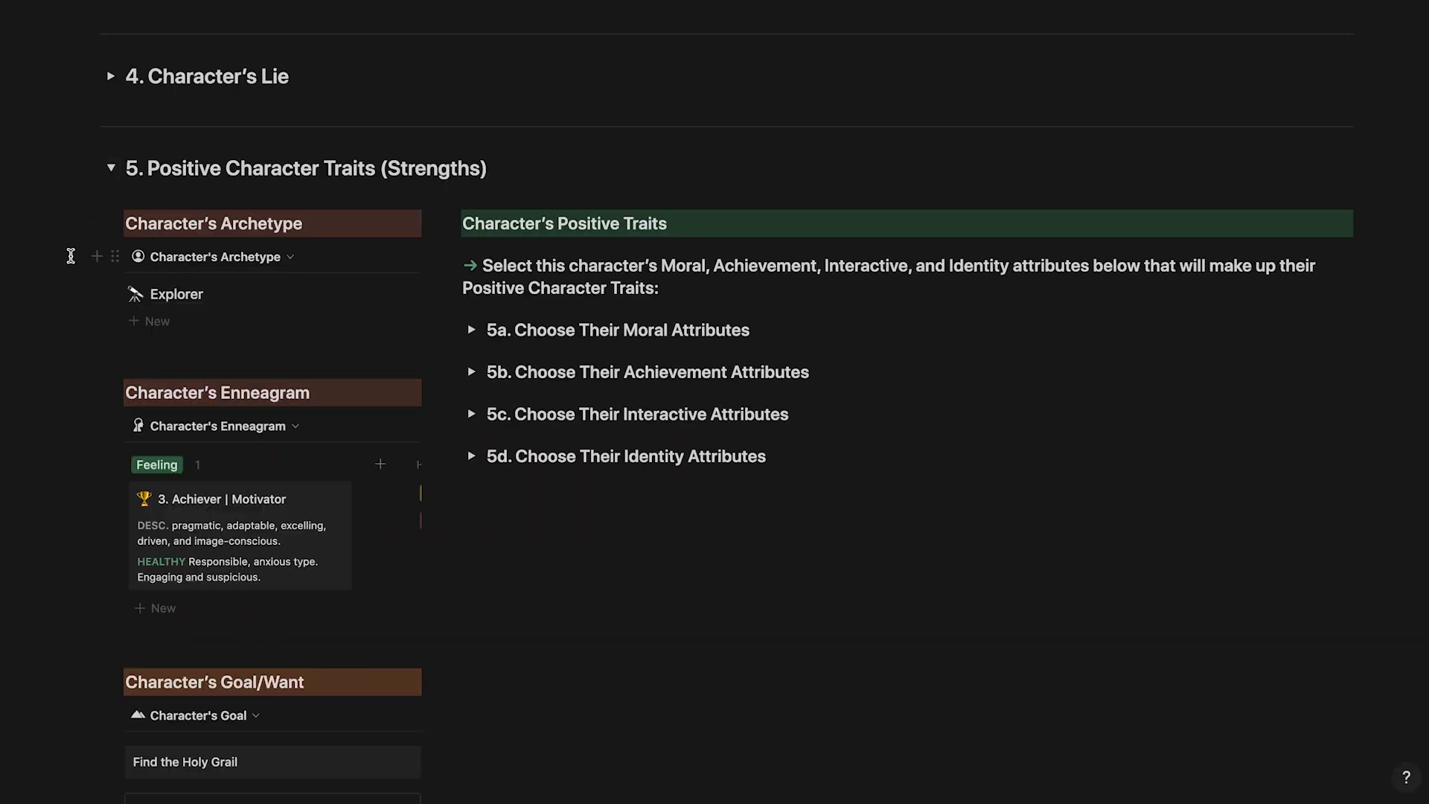
Drag Courageous, Persistent, Confident and Bold into the Character's Positive Traits list.
{"action": "scroll", "coordinate": [71, 256], "scroll_direction": "down", "scroll_amount": 2}
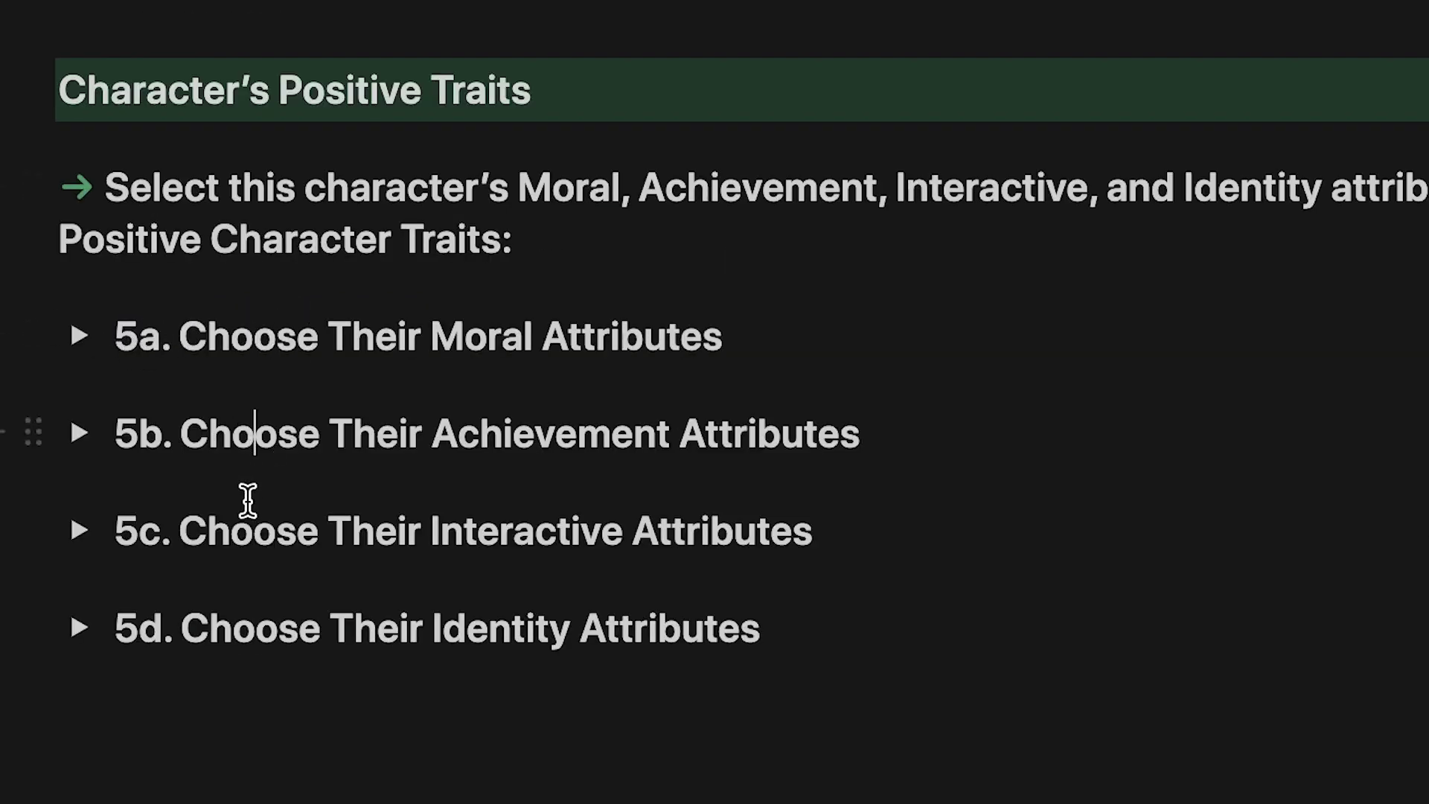
{"action": "left_click", "coordinate": [259, 629]}
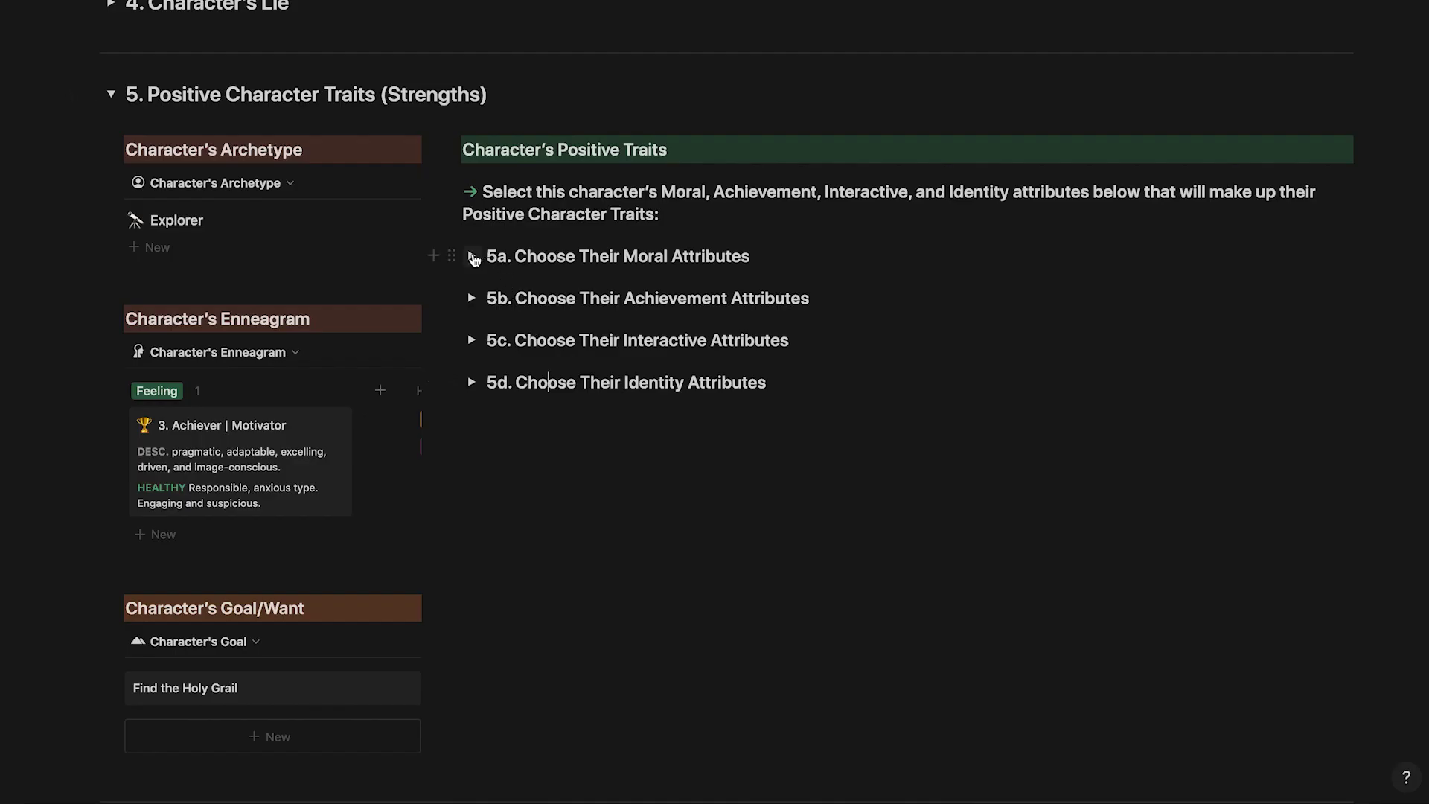
{"action": "left_click", "coordinate": [473, 256]}
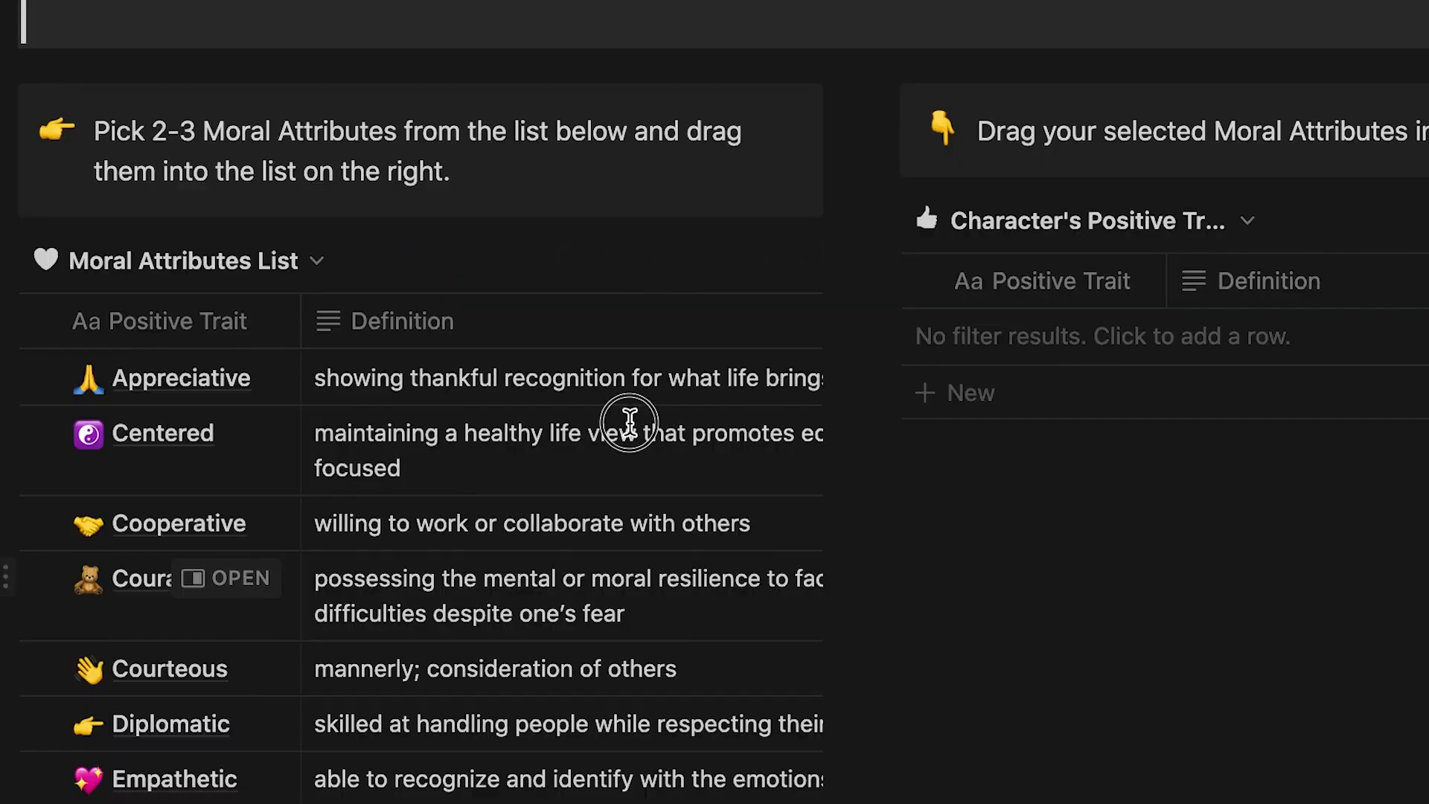
{"action": "left_click_drag", "start_coordinate": [5, 577], "coordinate": [992, 327]}
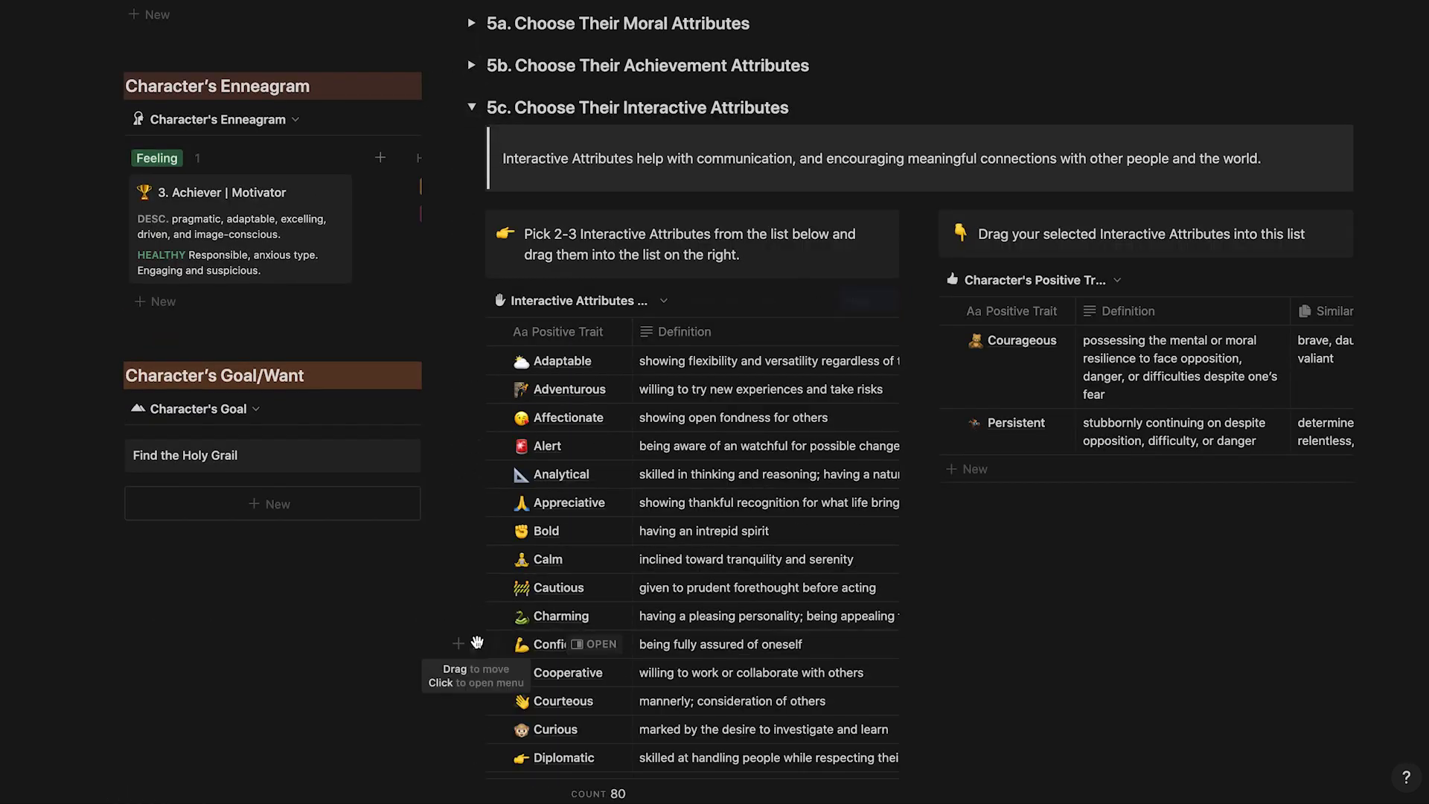
{"action": "left_click_drag", "start_coordinate": [472, 638], "coordinate": [990, 447]}
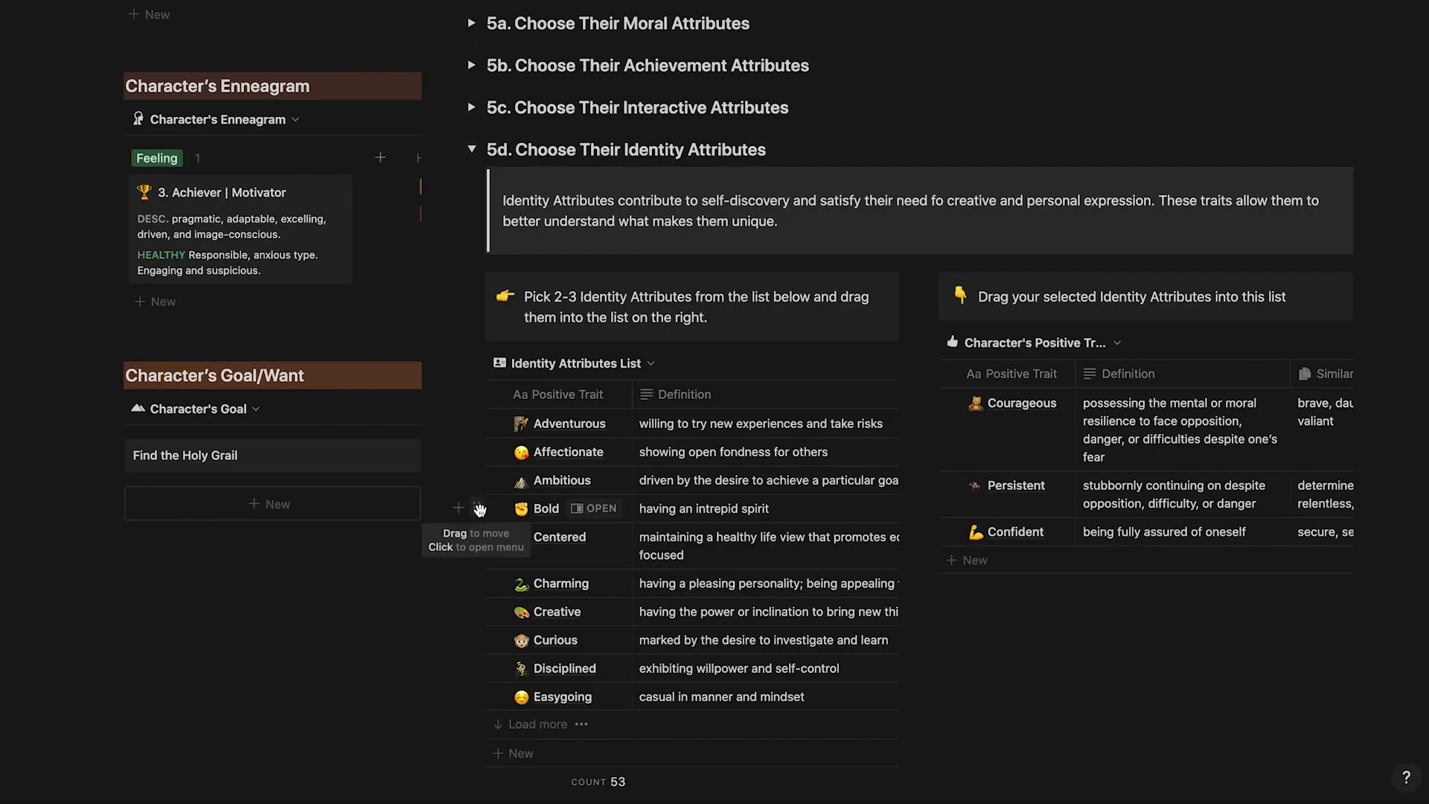
{"action": "left_click_drag", "start_coordinate": [479, 509], "coordinate": [989, 559]}
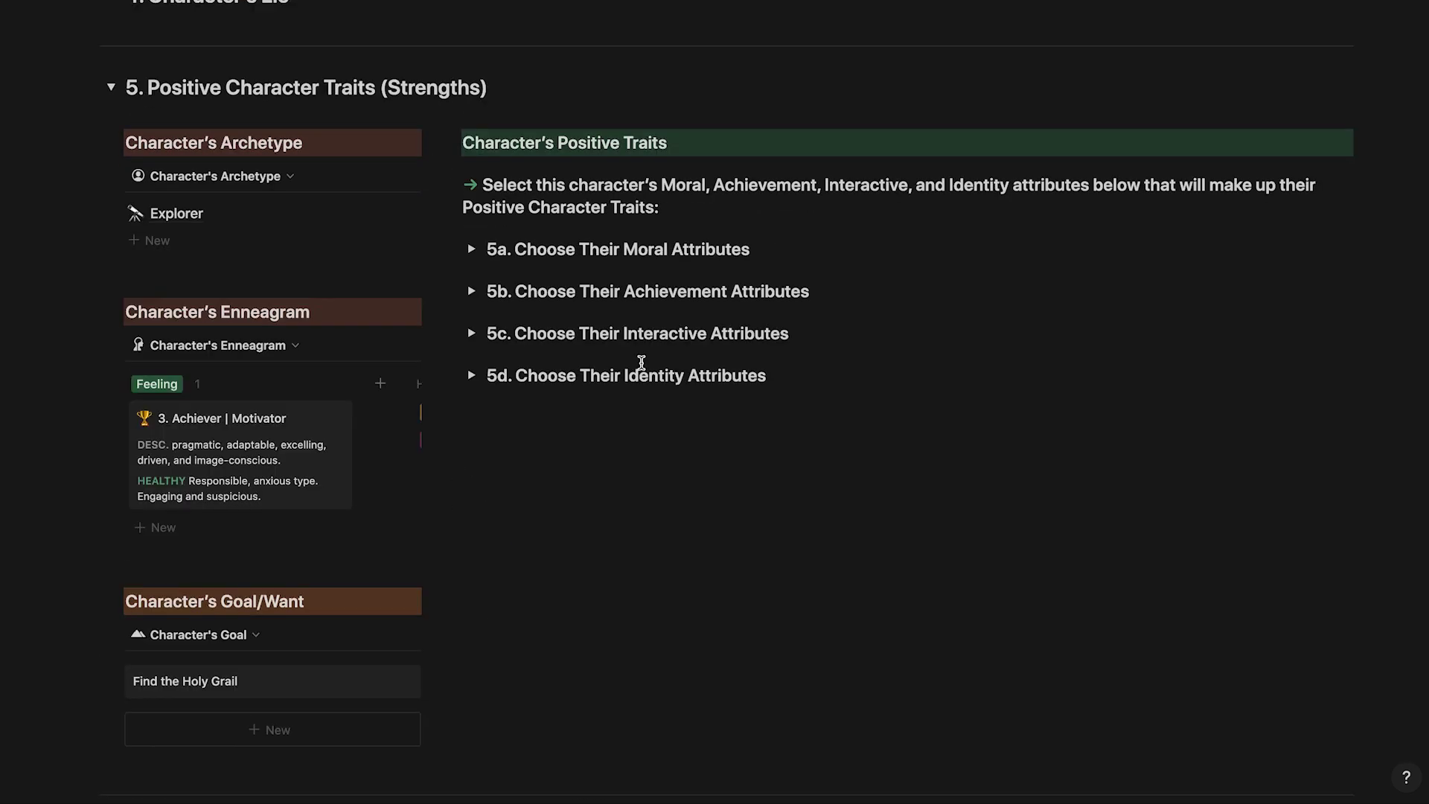
{"action": "scroll", "coordinate": [641, 365], "scroll_direction": "up", "scroll_amount": 4}
{"action": "scroll", "coordinate": [642, 363], "scroll_direction": "up", "scroll_amount": 12}
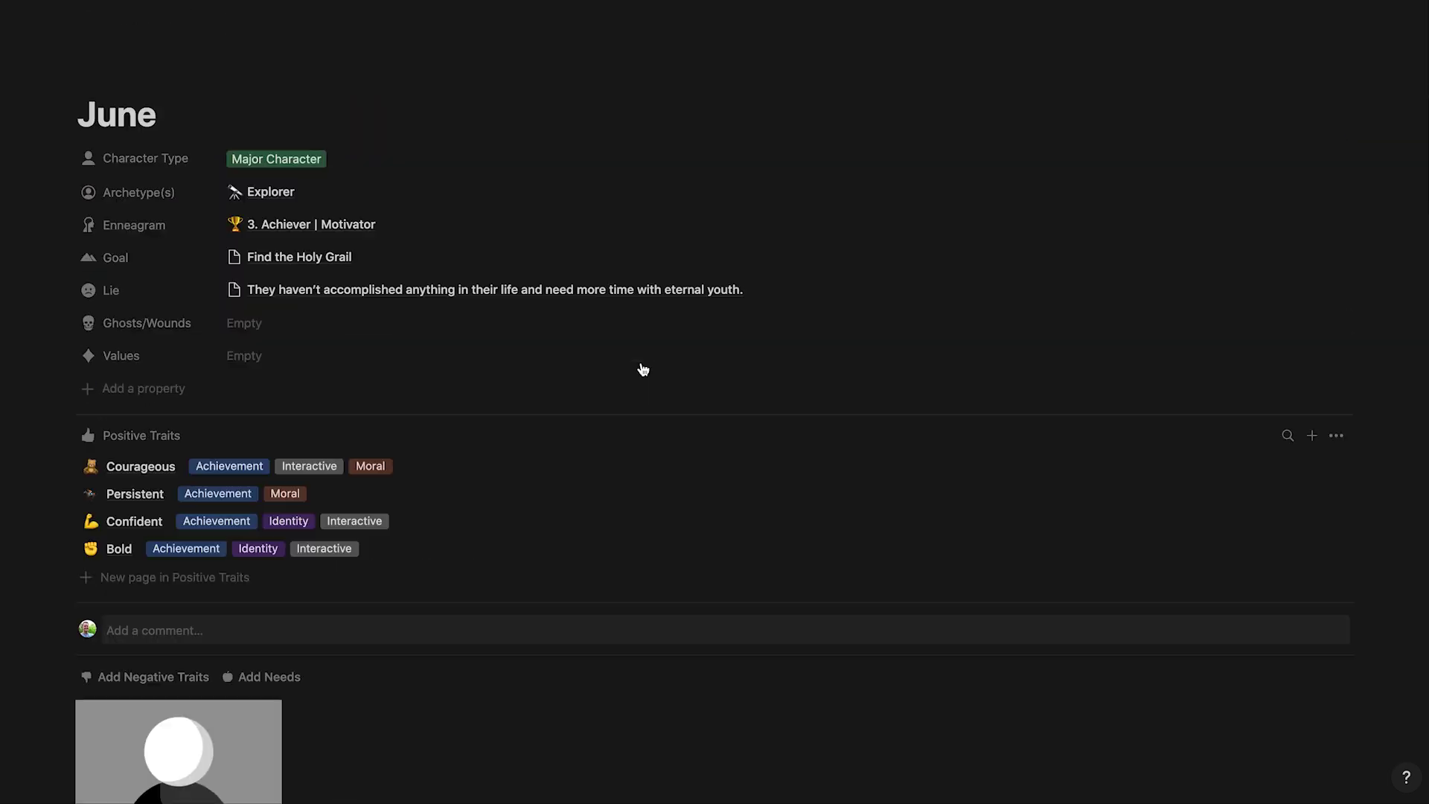
{"action": "mouse_move", "coordinate": [1286, 466]}
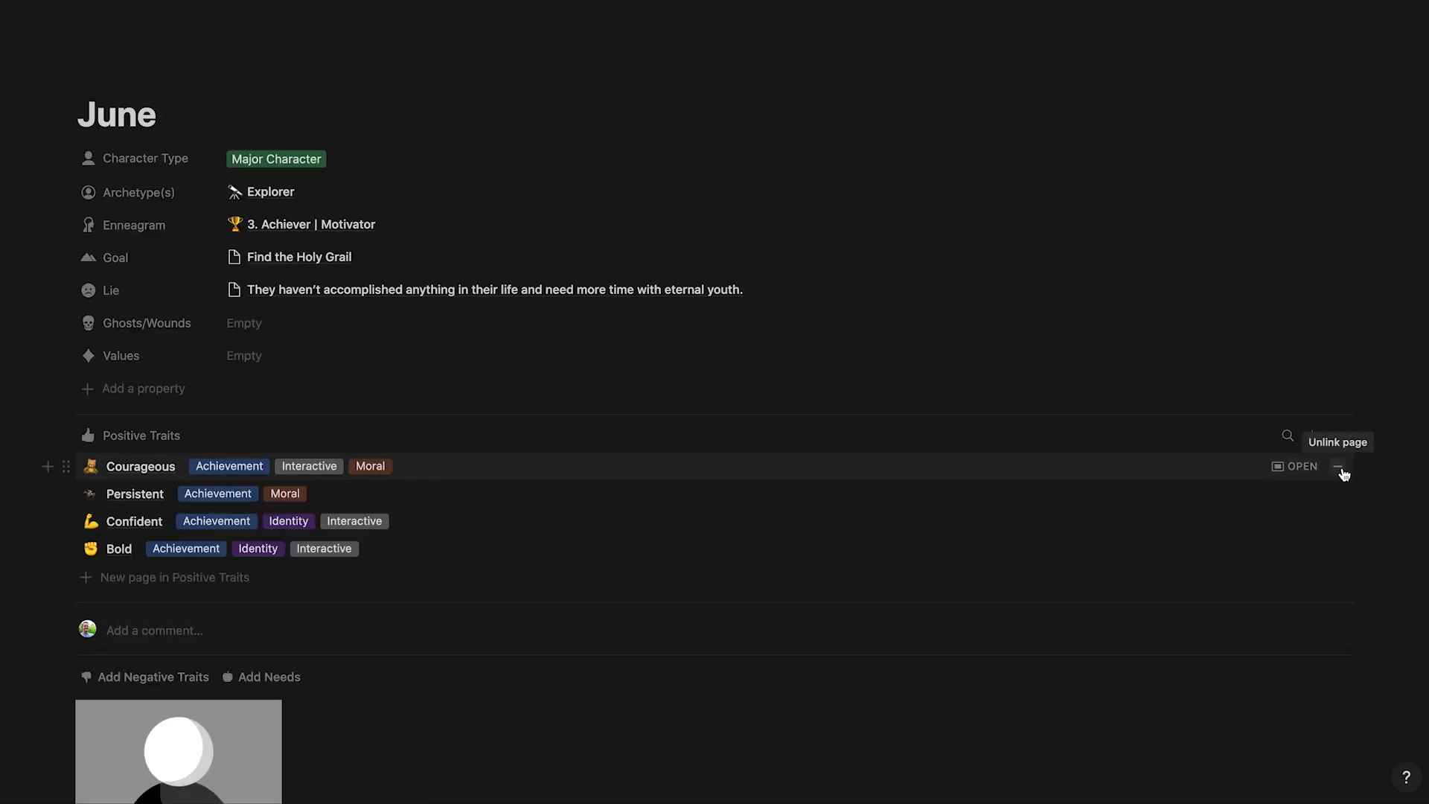
{"action": "scroll", "coordinate": [111, 590], "scroll_direction": "down", "scroll_amount": 10}
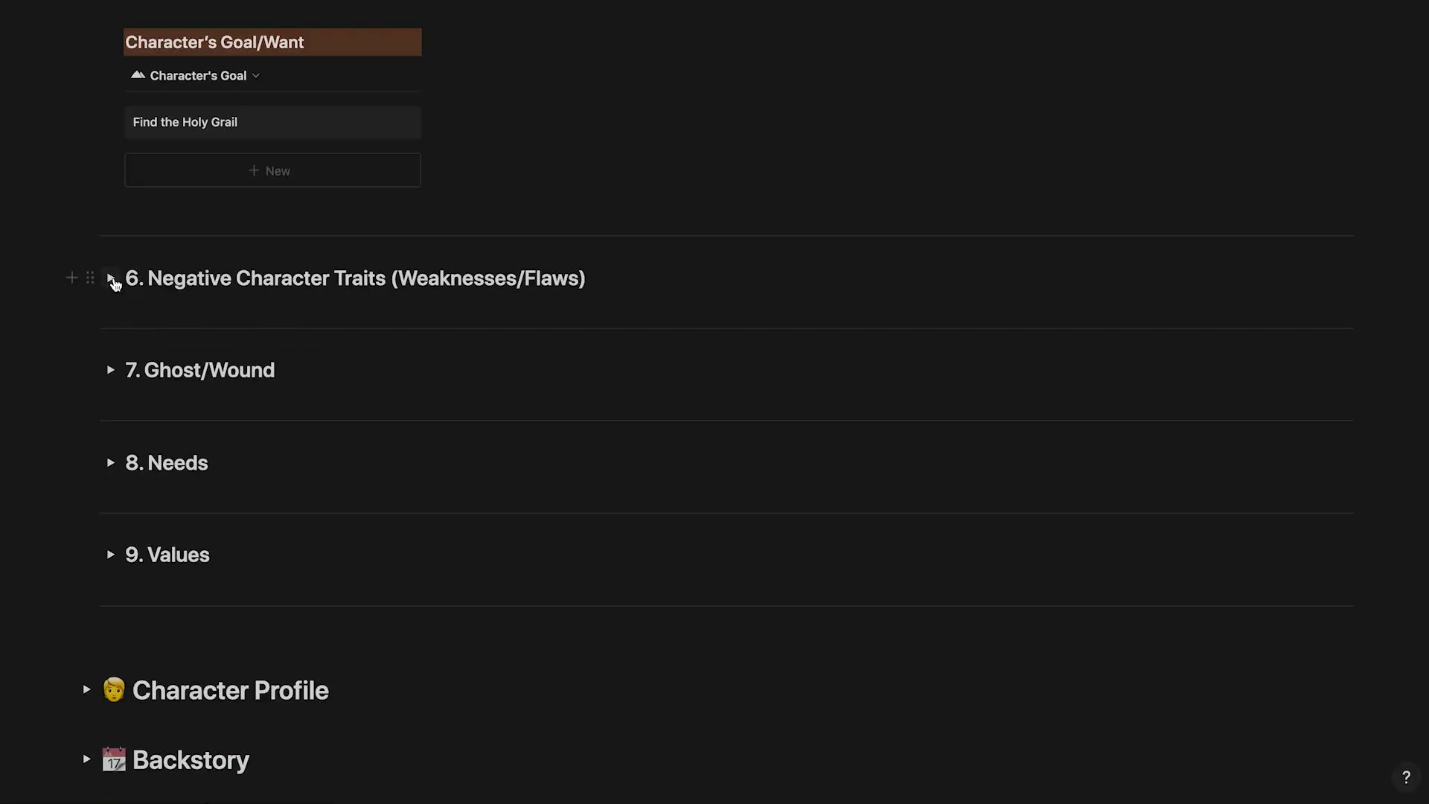
Expand Negative Character Traits and drag the Cocky row into Character's Negative Traits.
{"action": "left_click", "coordinate": [112, 279]}
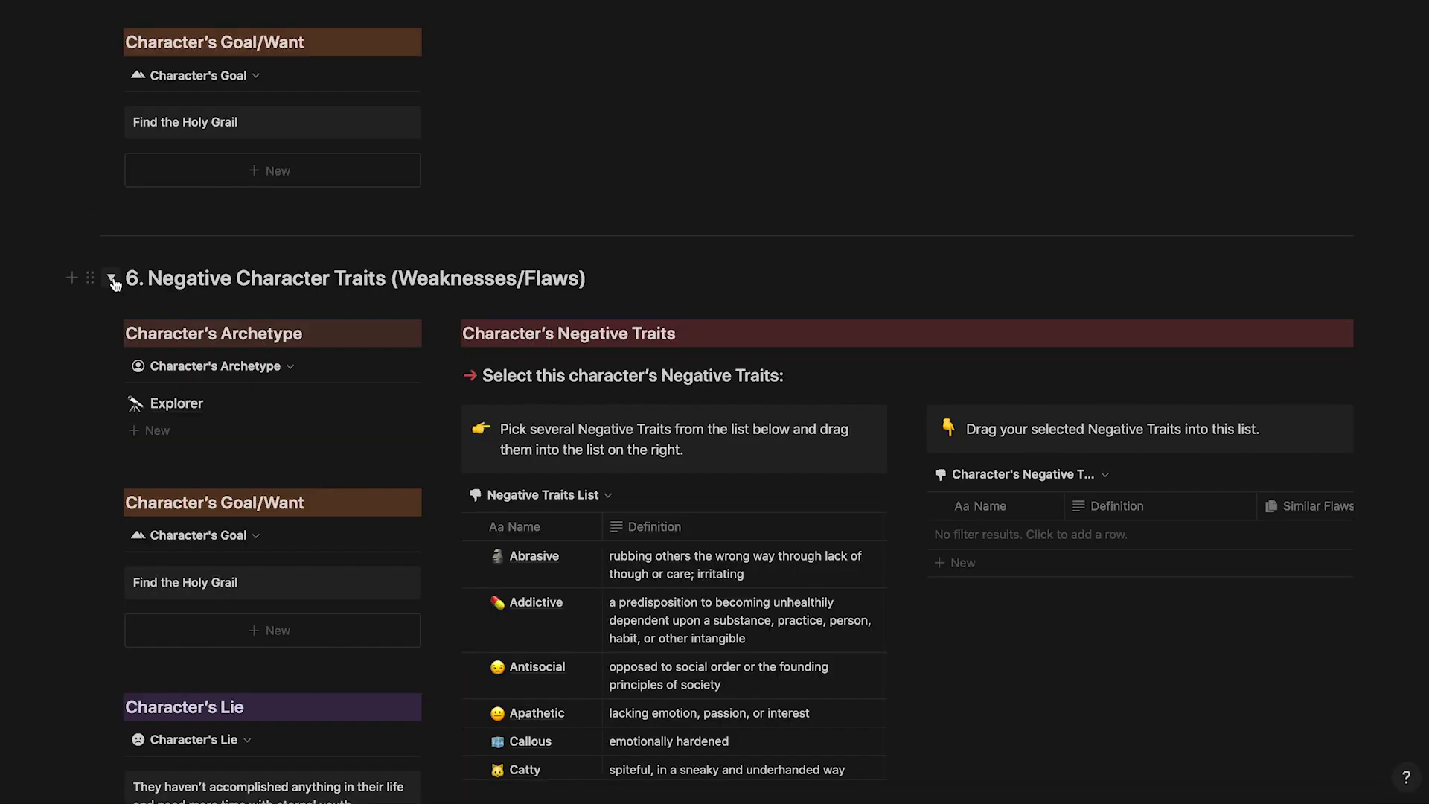
{"action": "scroll", "coordinate": [443, 445], "scroll_direction": "down", "scroll_amount": 3}
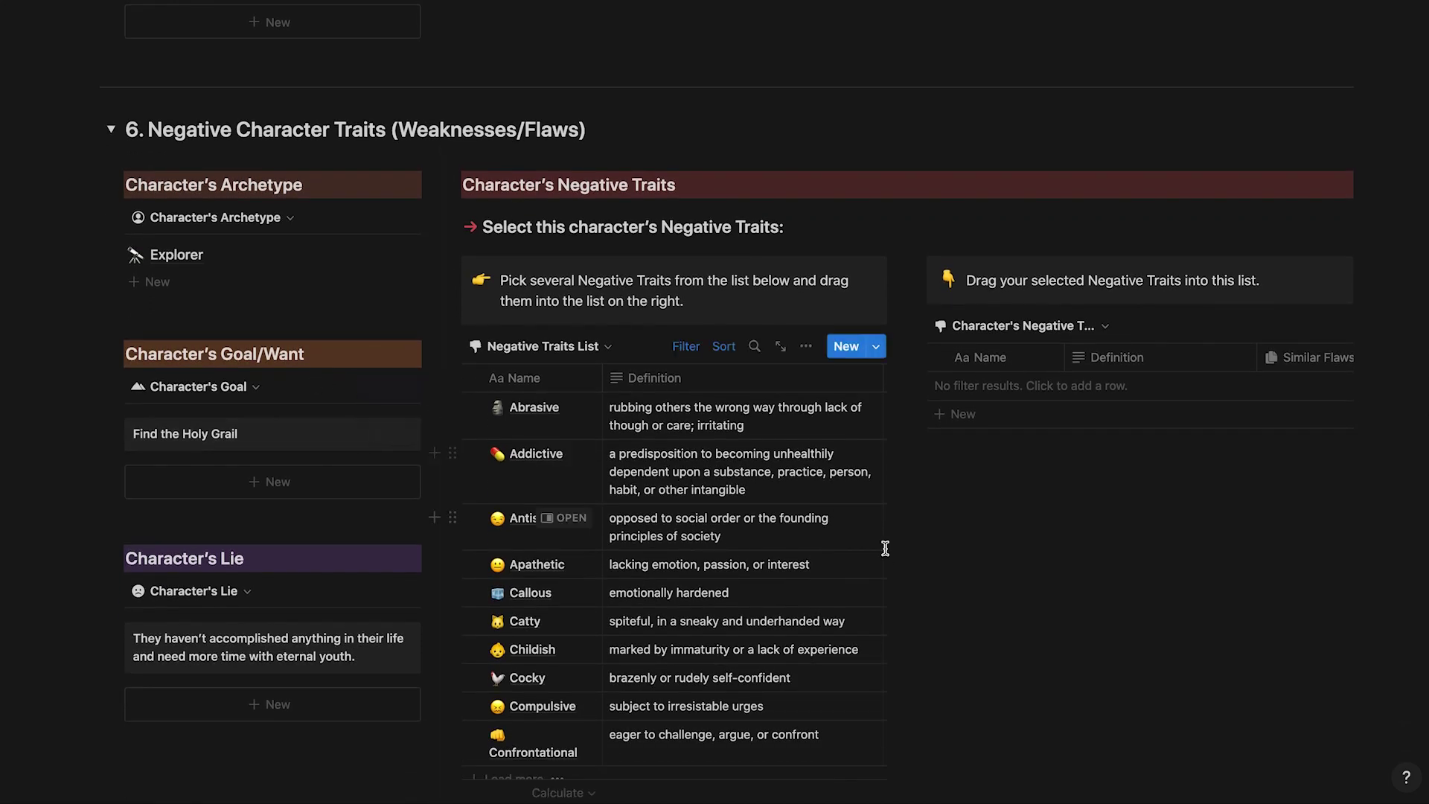
{"action": "left_click_drag", "start_coordinate": [454, 678], "coordinate": [1041, 448]}
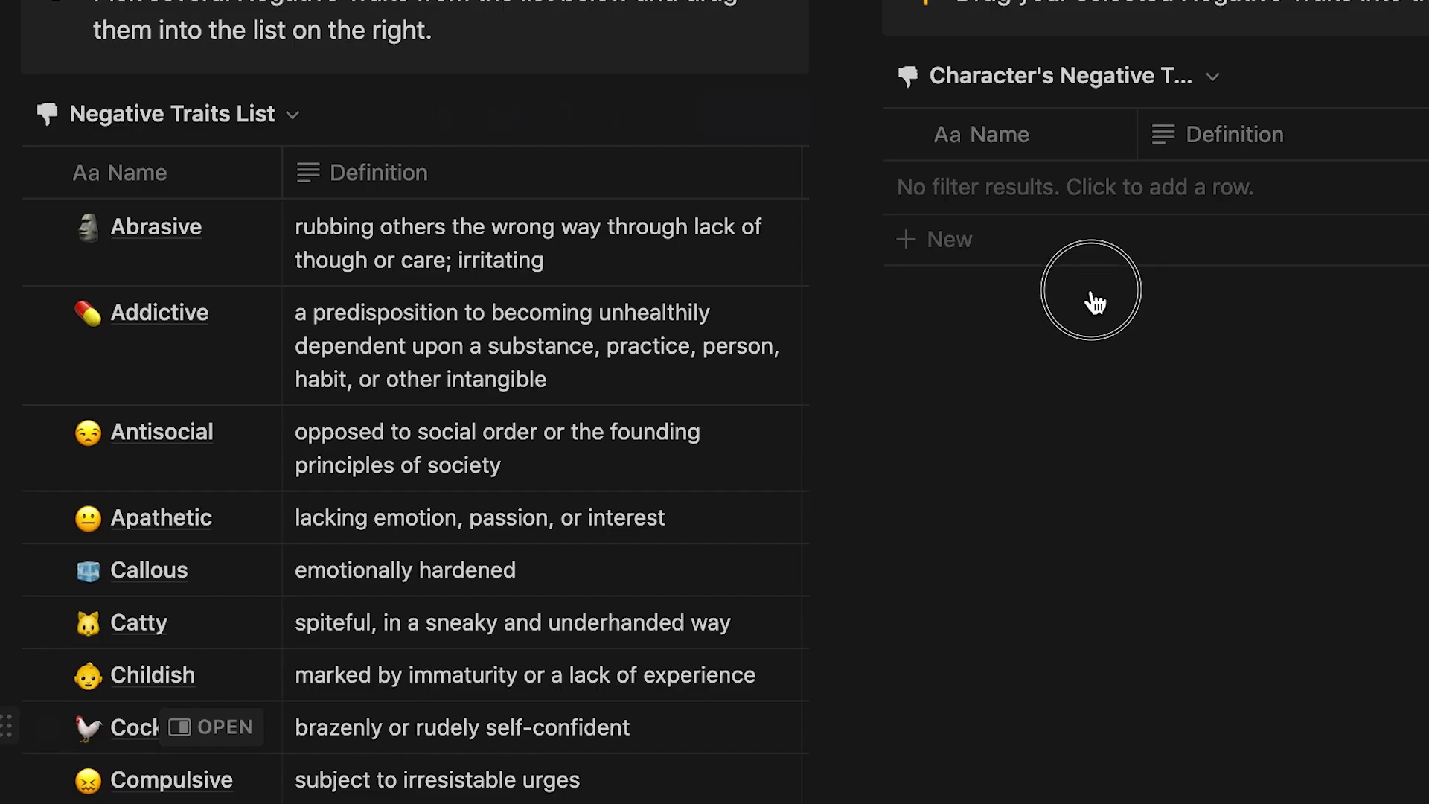
{"action": "left_click_drag", "start_coordinate": [1092, 301], "coordinate": [1087, 179]}
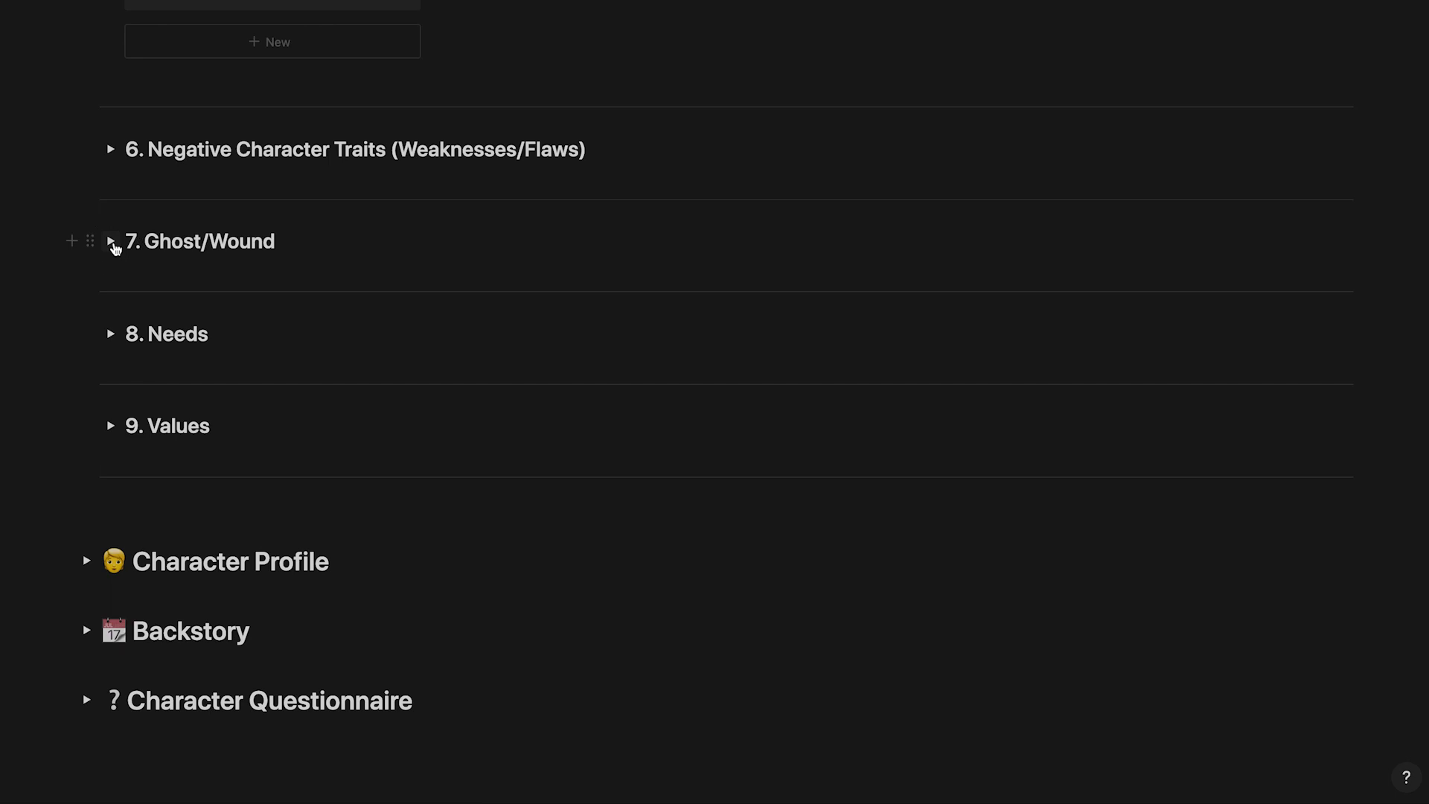
Add a Ghost/Wound entry describing a near-death experience where their life flashed before their eyes.
{"action": "left_click", "coordinate": [111, 242]}
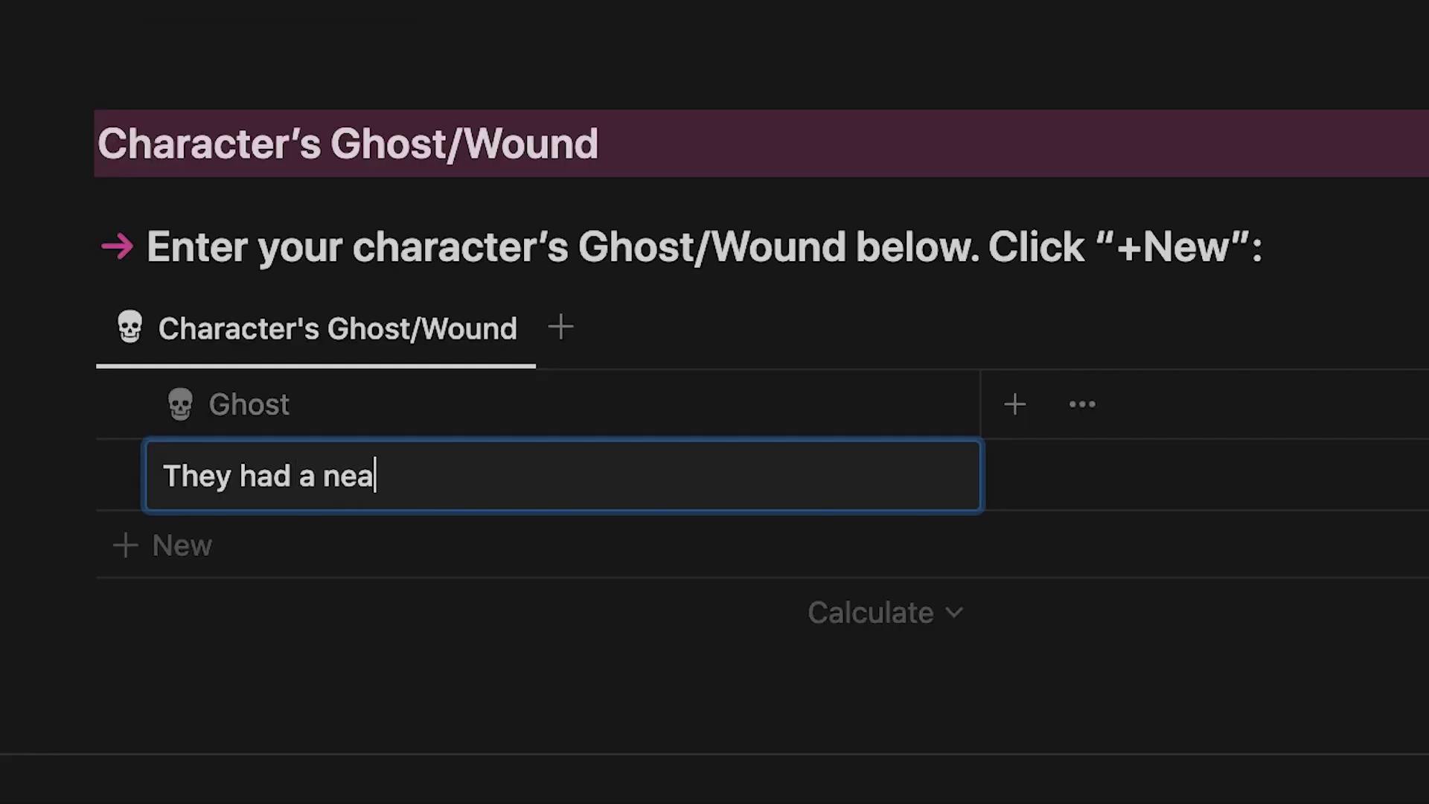
{"action": "type", "text": "r death experience where "}
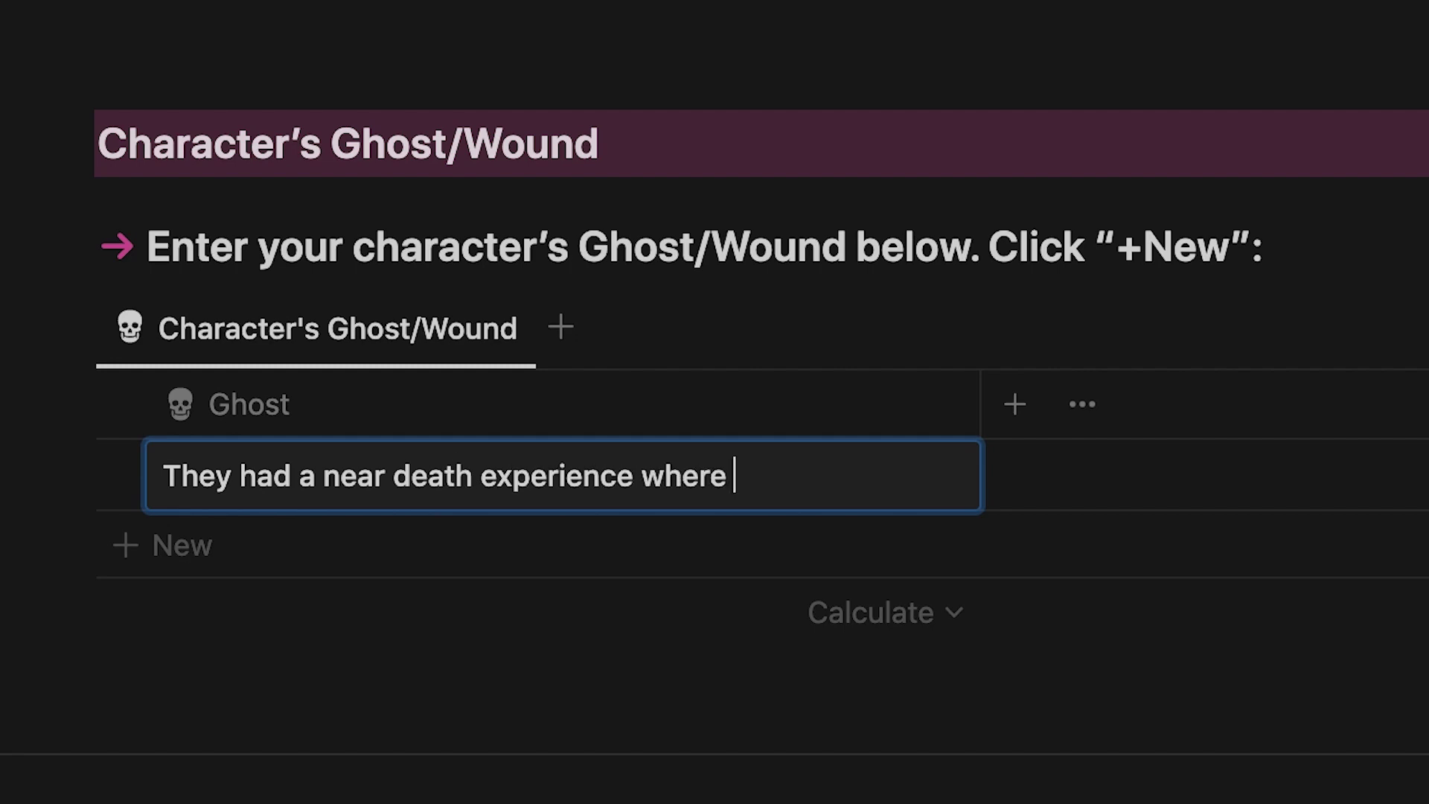
{"action": "type", "text": "their life flashed before their eyes and realized they hadn't accomplished that much with their life."}
{"action": "key", "text": "Escape"}
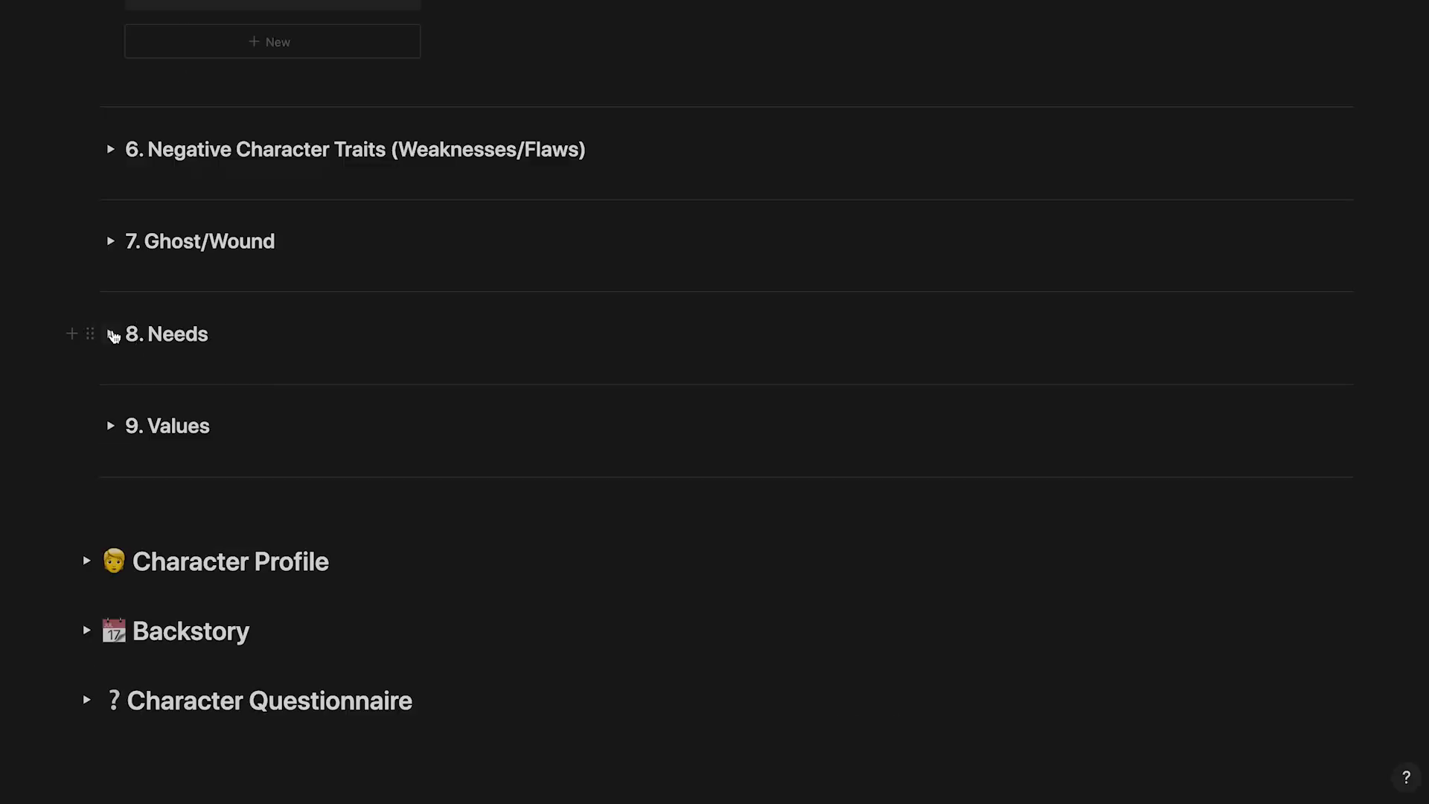
{"action": "left_click", "coordinate": [112, 334]}
{"action": "scroll", "coordinate": [115, 334], "scroll_direction": "down", "scroll_amount": 5}
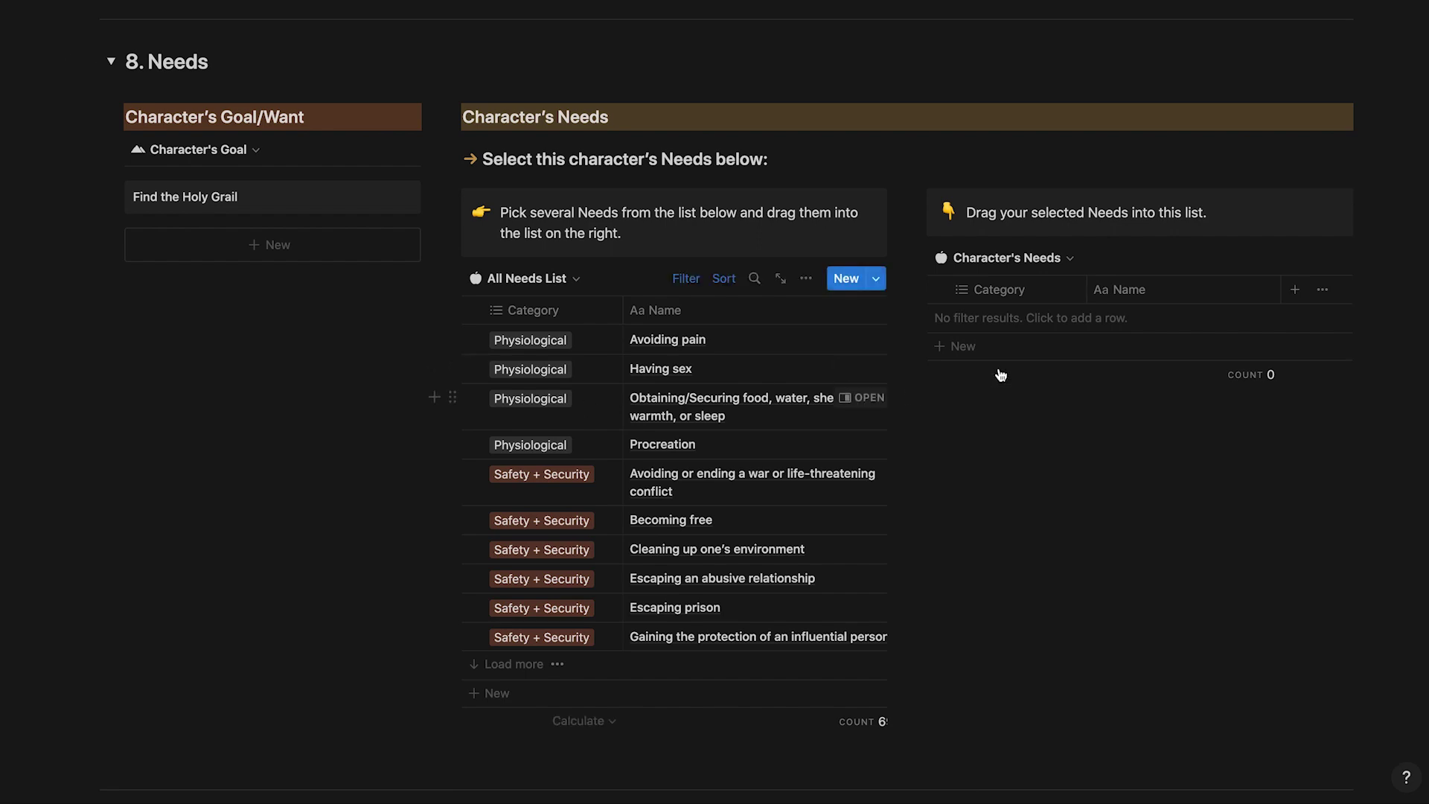
Drag 'Increasing one's sense of perceived worth' from All Needs List into Character's Needs.
{"action": "left_click", "coordinate": [514, 663]}
{"action": "scroll", "coordinate": [521, 670], "scroll_direction": "down", "scroll_amount": 15}
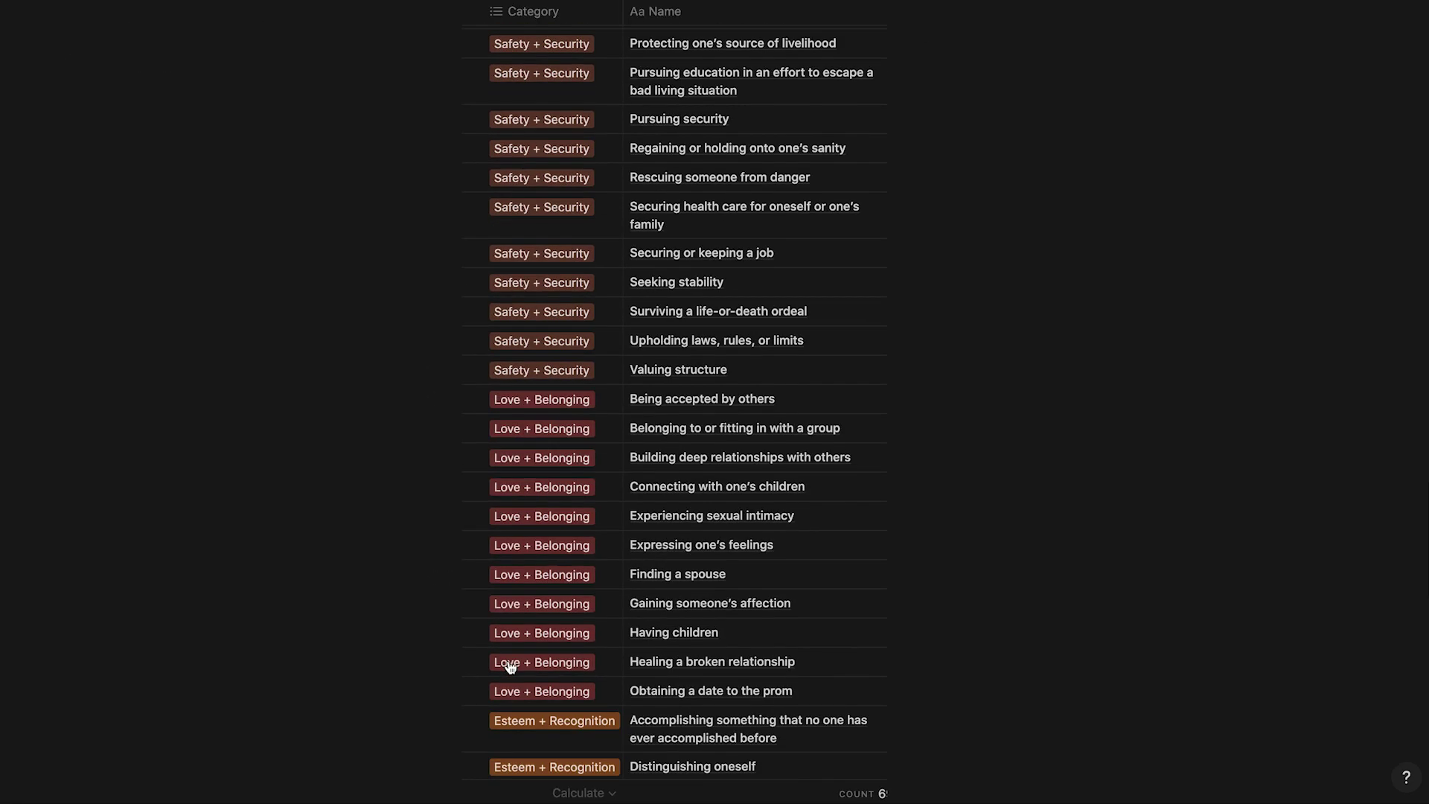
{"action": "left_click_drag", "start_coordinate": [469, 714], "coordinate": [382, 415]}
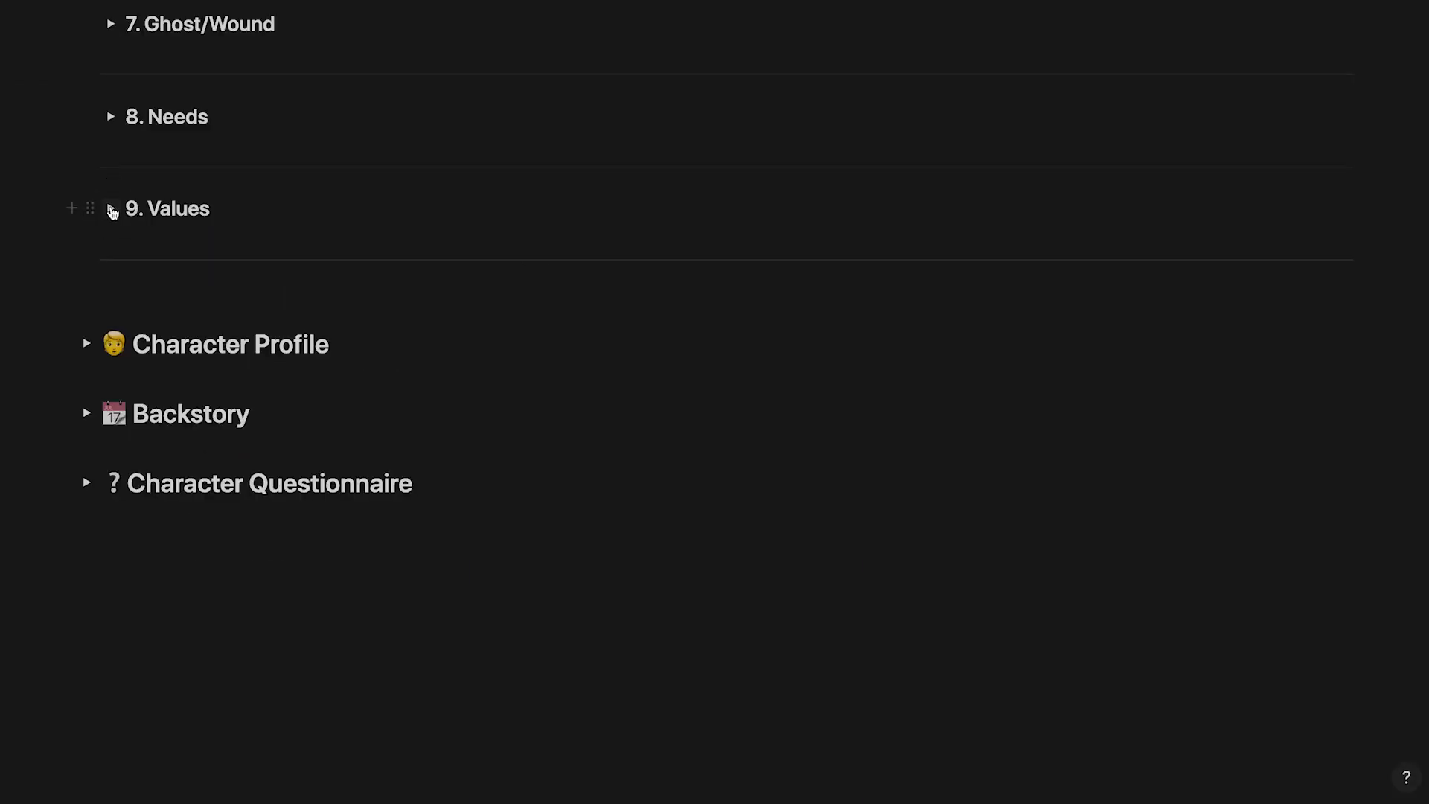
{"action": "left_click", "coordinate": [111, 208]}
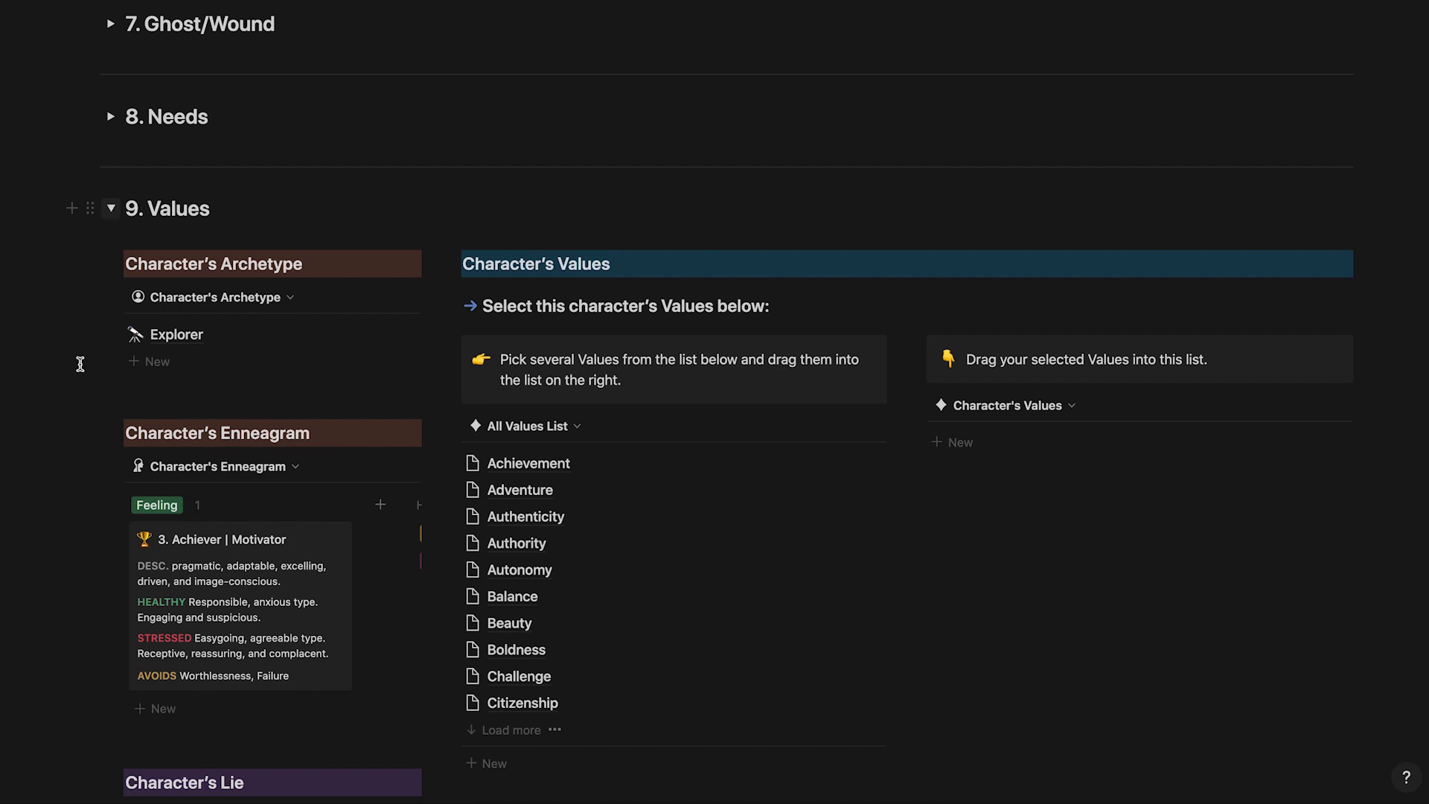
Drag Autonomy, Determination, Reputation and Success into Character's Values, then collapse the Values toggle.
{"action": "scroll", "coordinate": [177, 477], "scroll_direction": "down", "scroll_amount": 3}
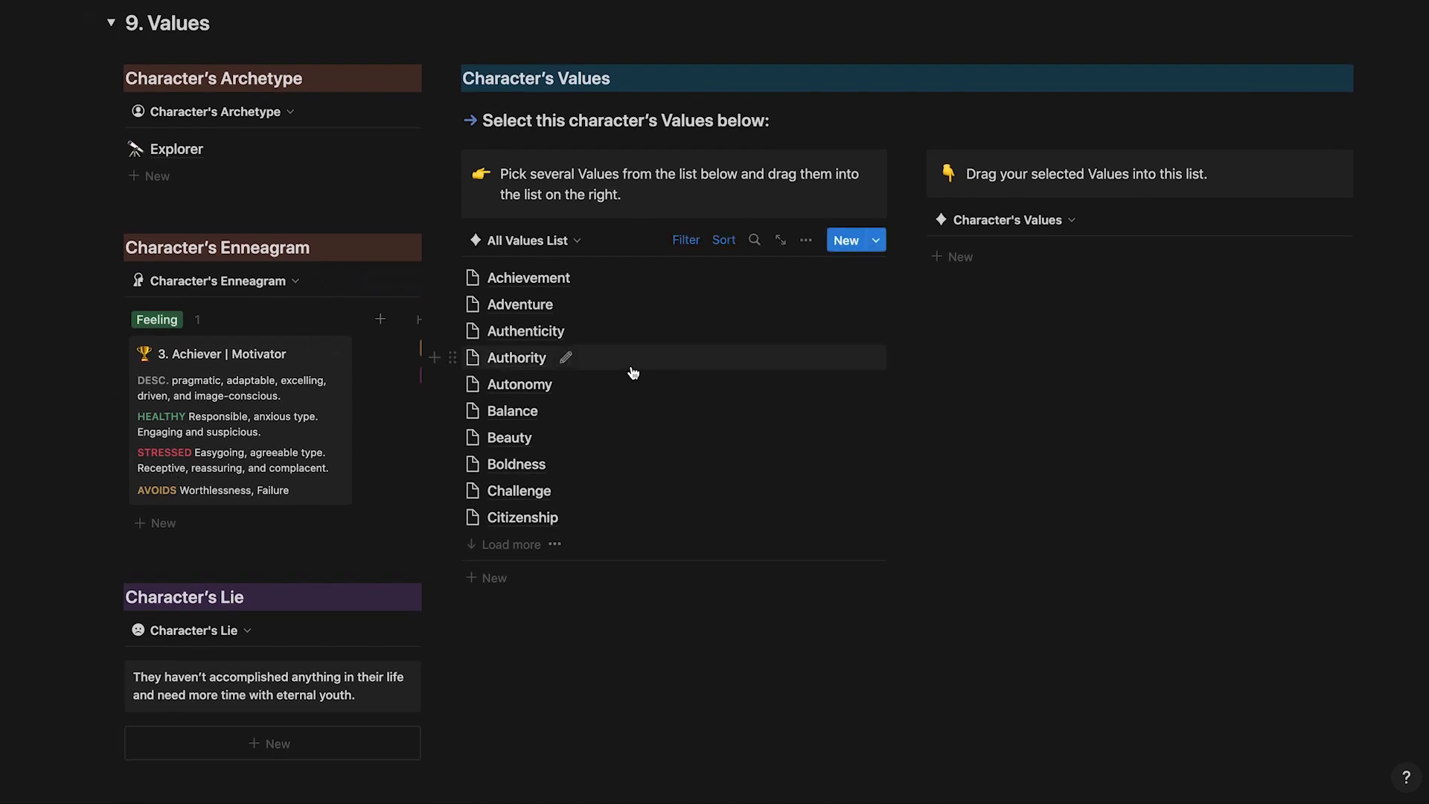
{"action": "left_click_drag", "start_coordinate": [455, 383], "coordinate": [1055, 231]}
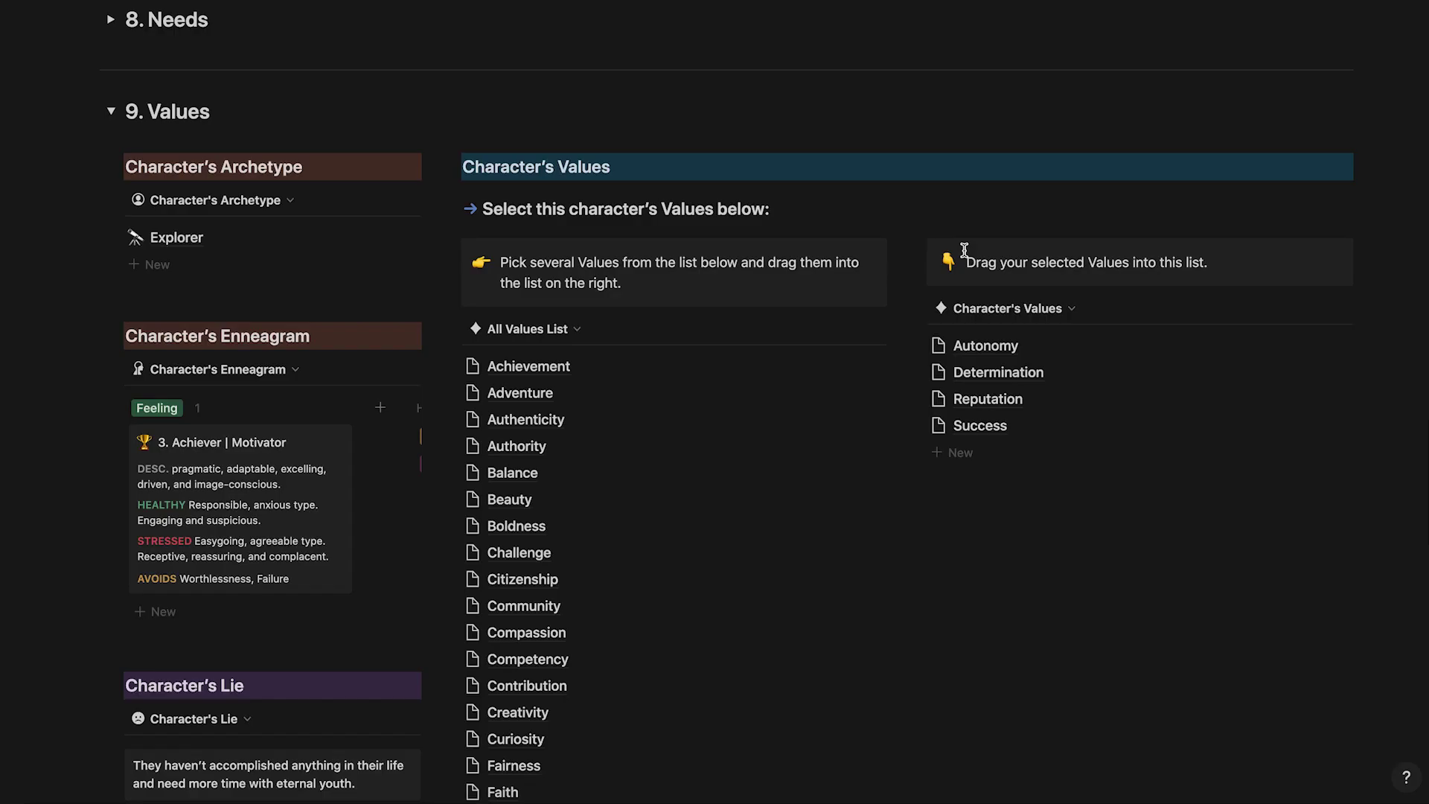
{"action": "left_click", "coordinate": [112, 113]}
{"action": "left_click", "coordinate": [87, 99]}
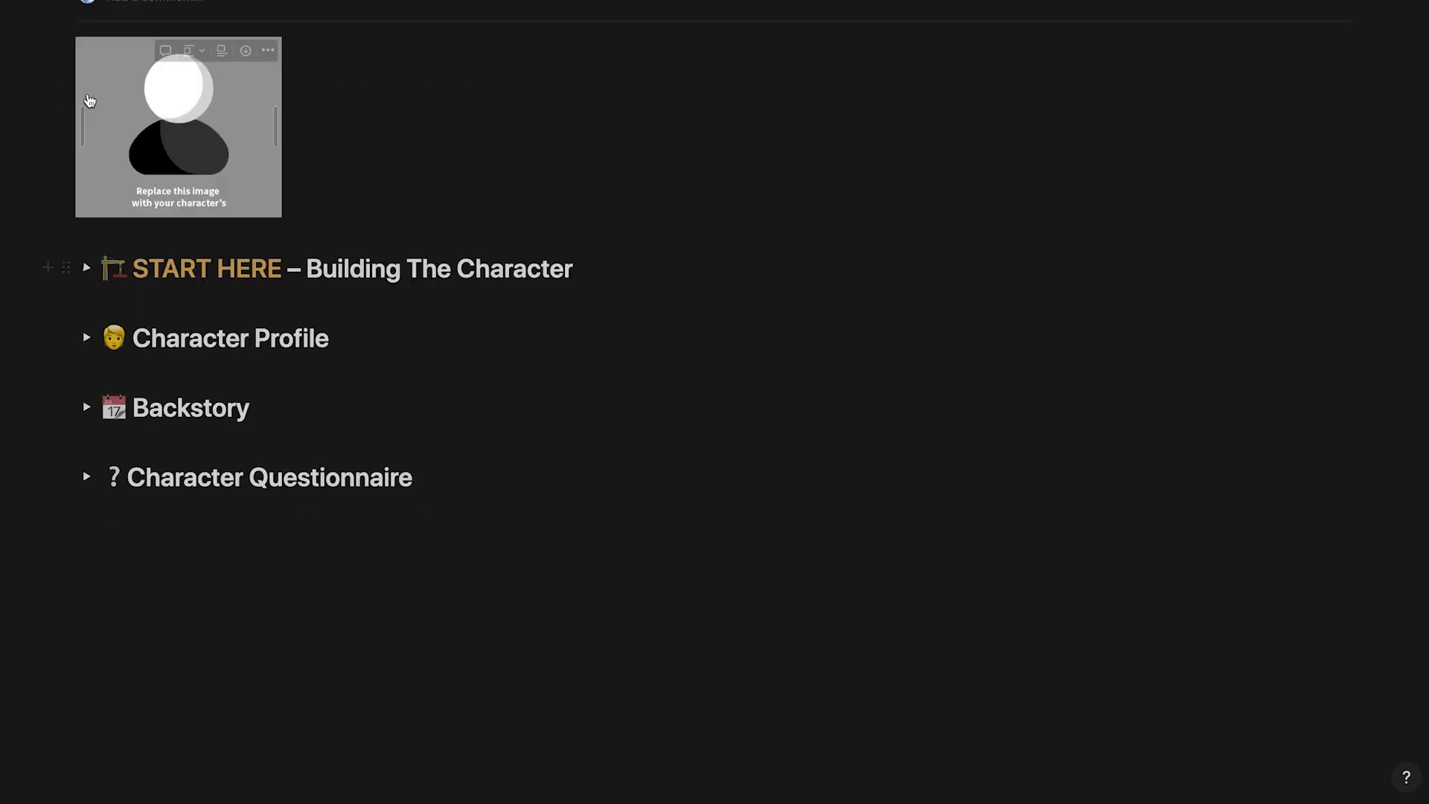
{"action": "left_click", "coordinate": [87, 340]}
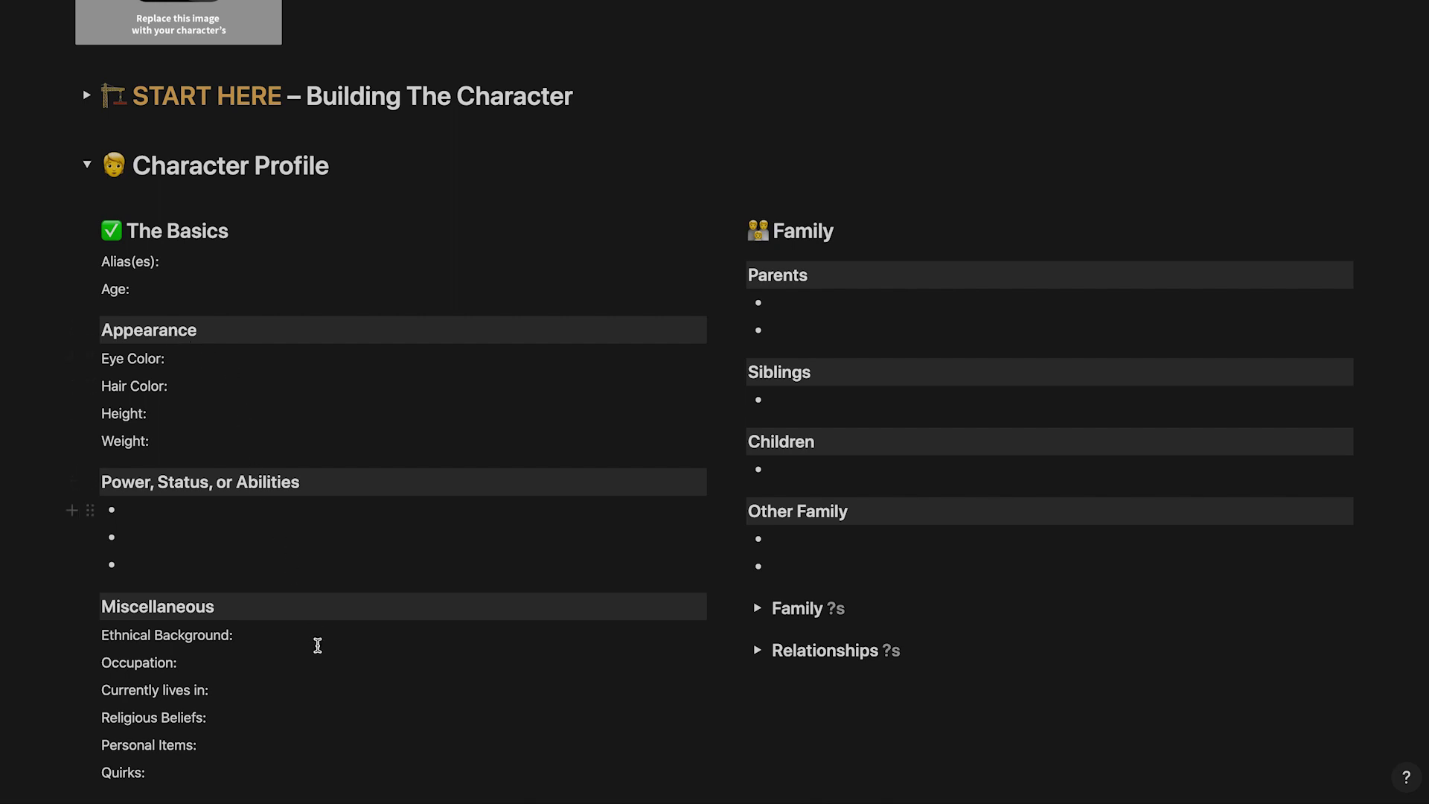
{"action": "scroll", "coordinate": [318, 645], "scroll_direction": "down", "scroll_amount": 1}
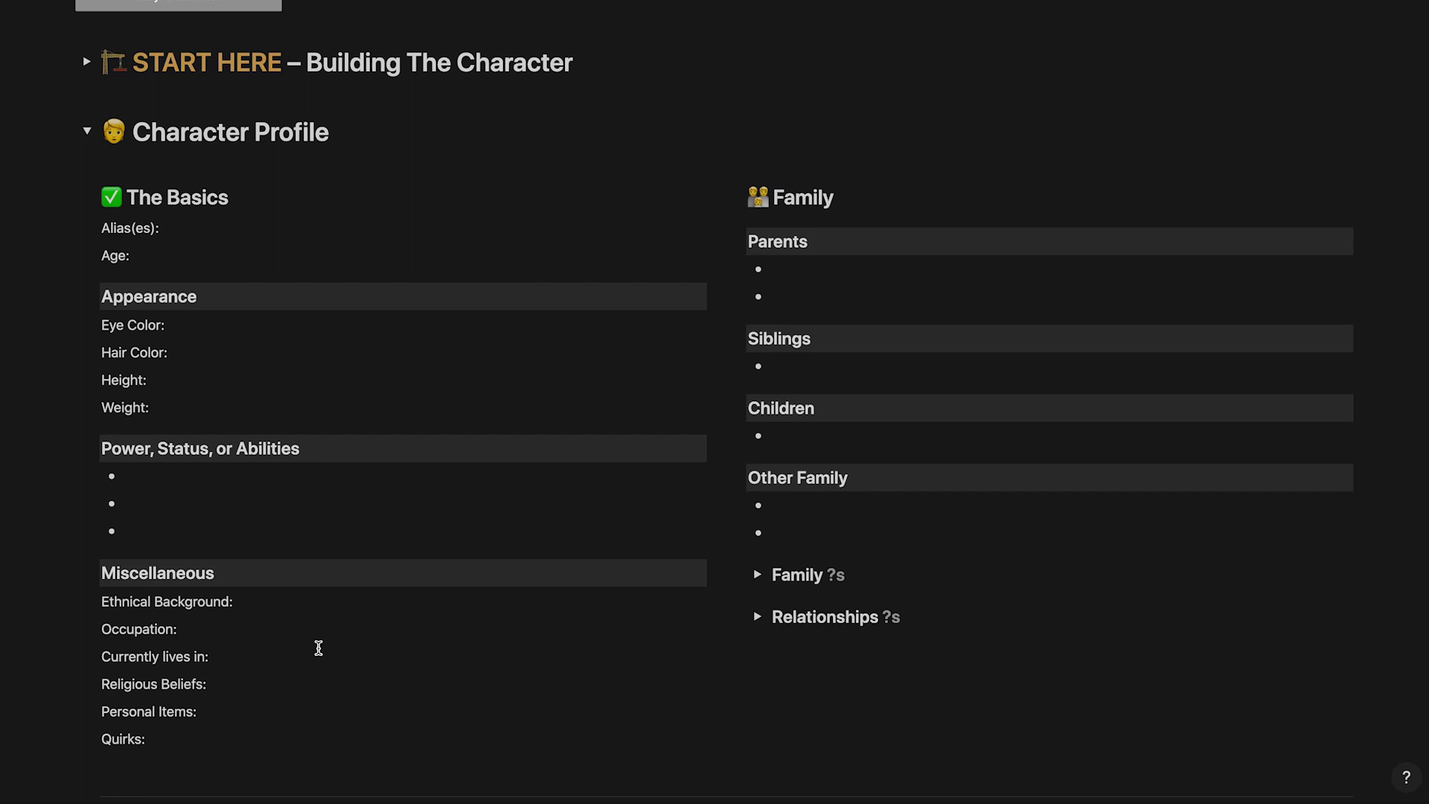
{"action": "scroll", "coordinate": [319, 648], "scroll_direction": "down", "scroll_amount": 5}
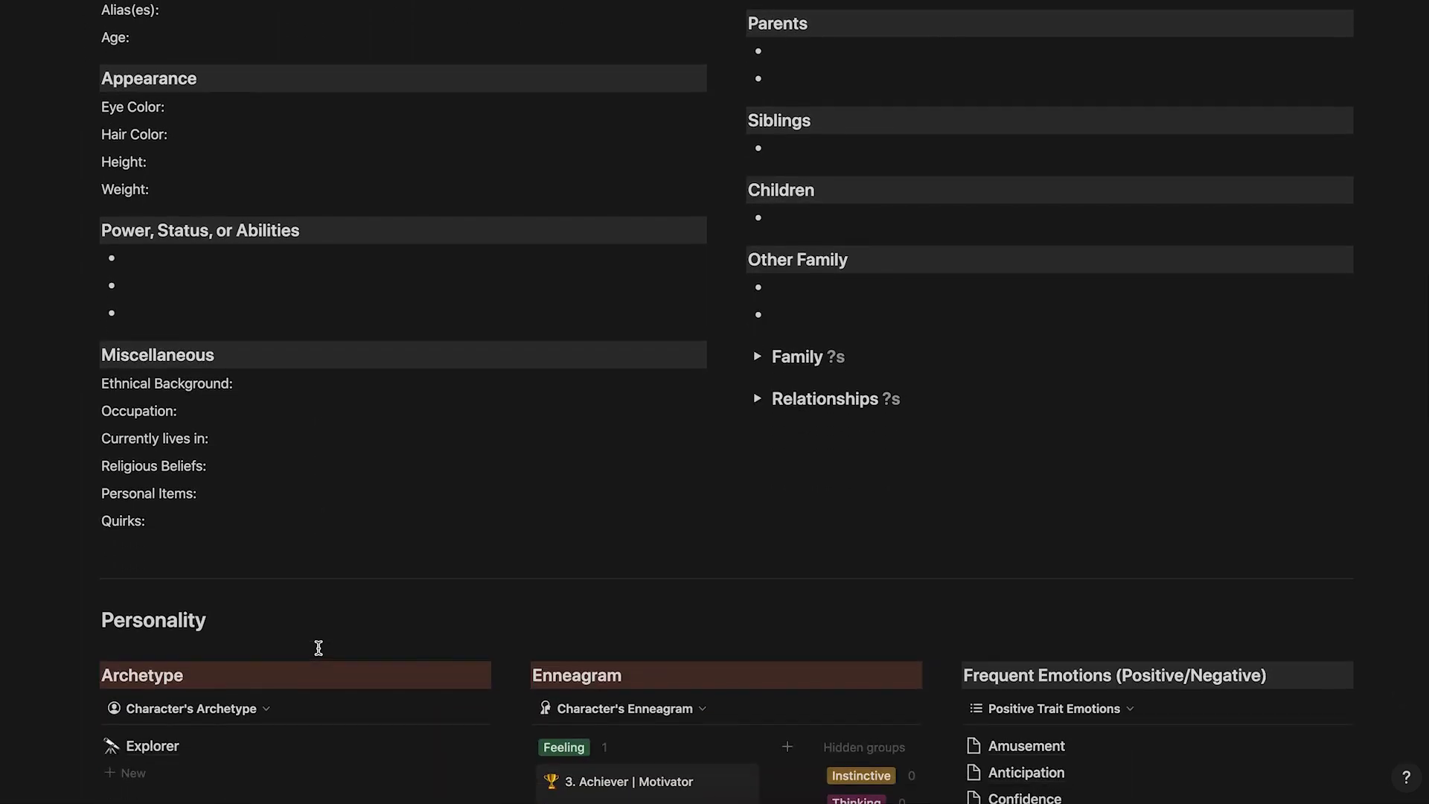
{"action": "left_click", "coordinate": [761, 358]}
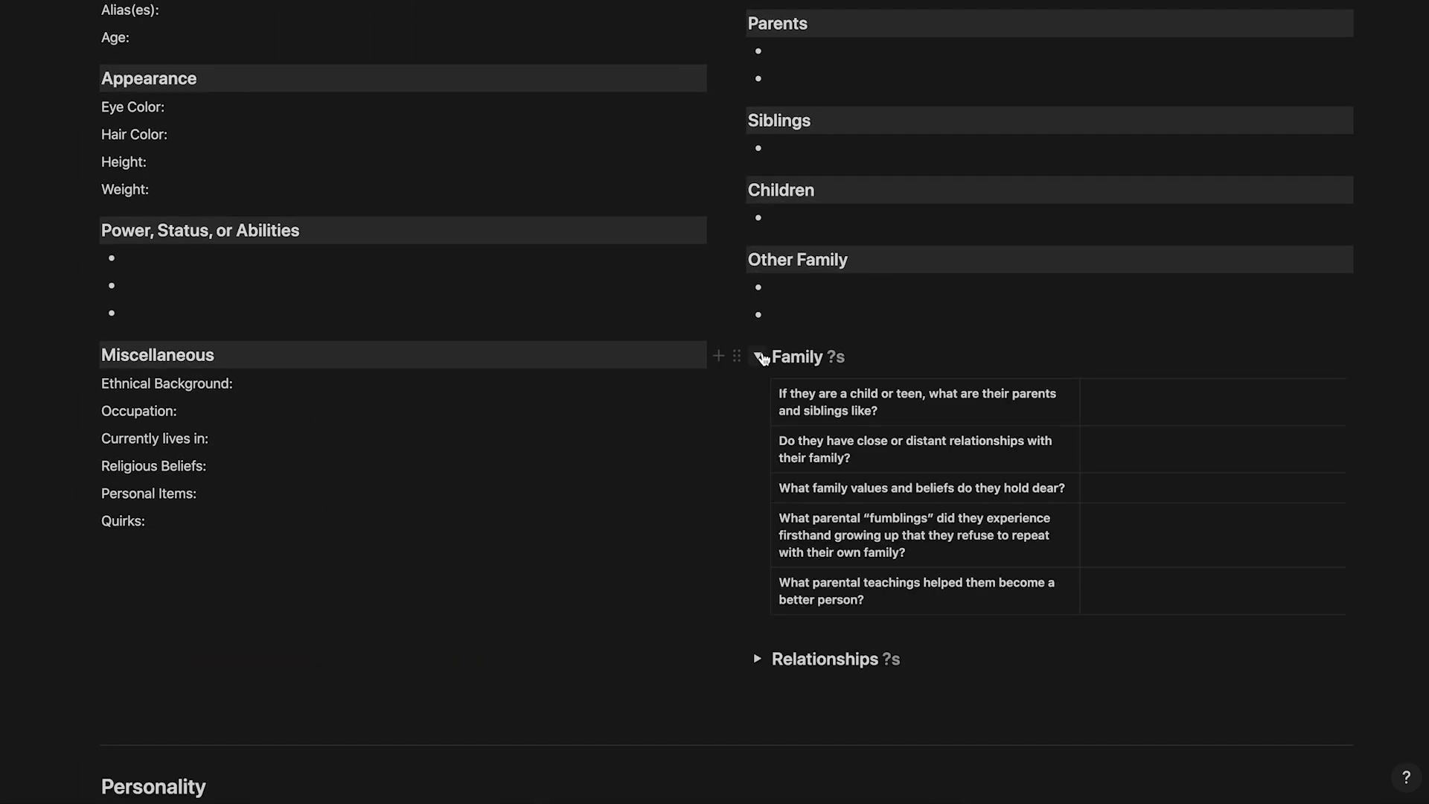
{"action": "left_click", "coordinate": [760, 357]}
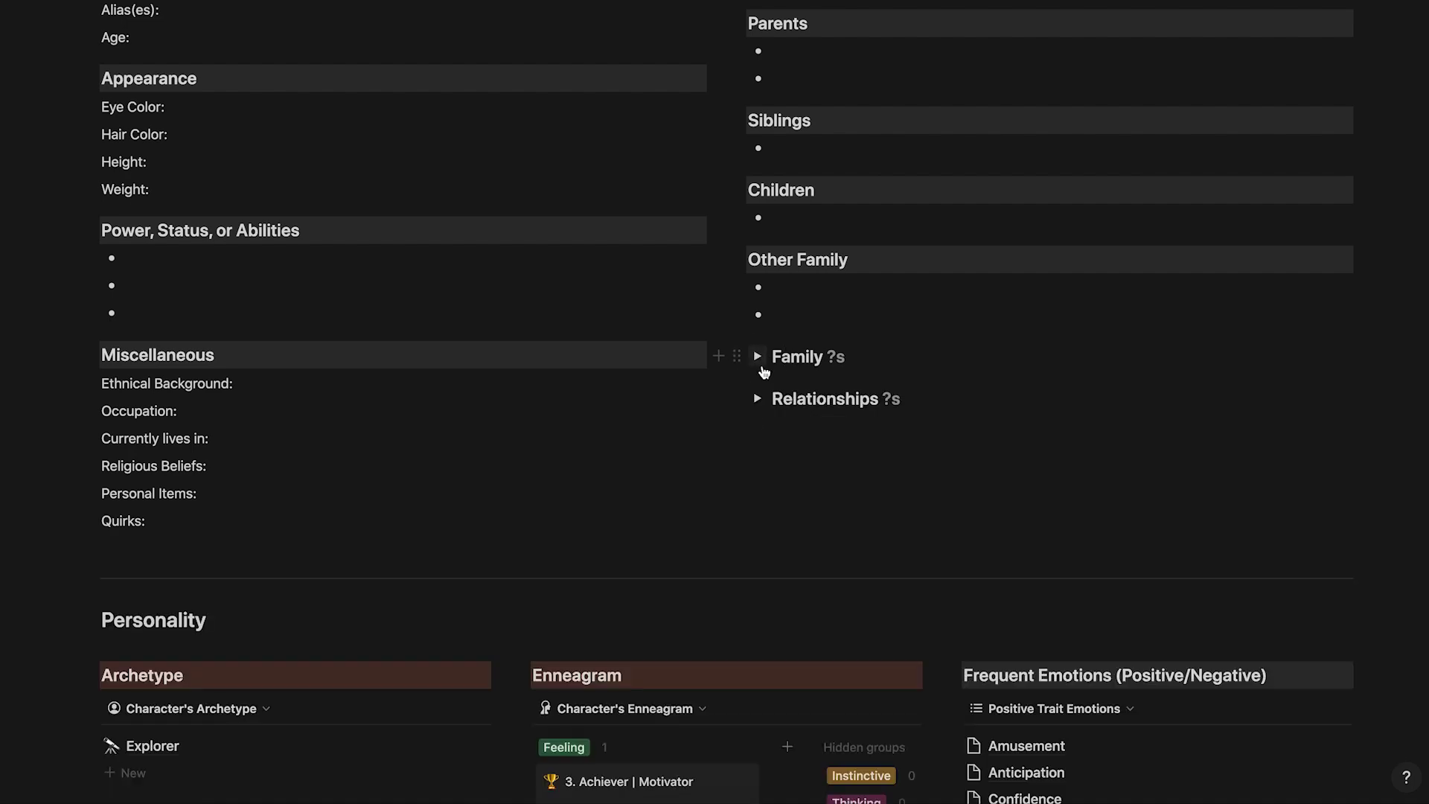
{"action": "scroll", "coordinate": [611, 507], "scroll_direction": "down", "scroll_amount": 5}
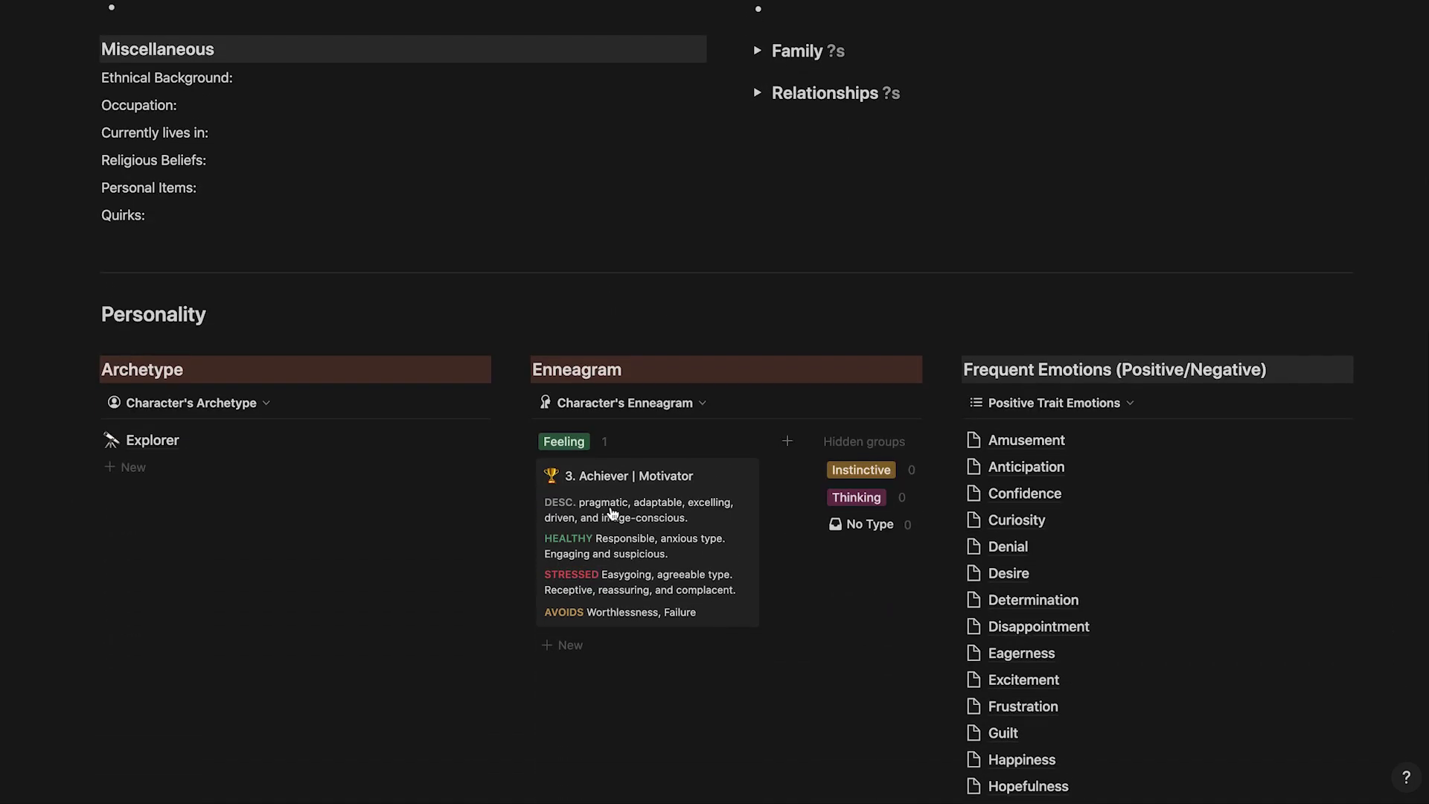
{"action": "scroll", "coordinate": [612, 513], "scroll_direction": "down", "scroll_amount": 2}
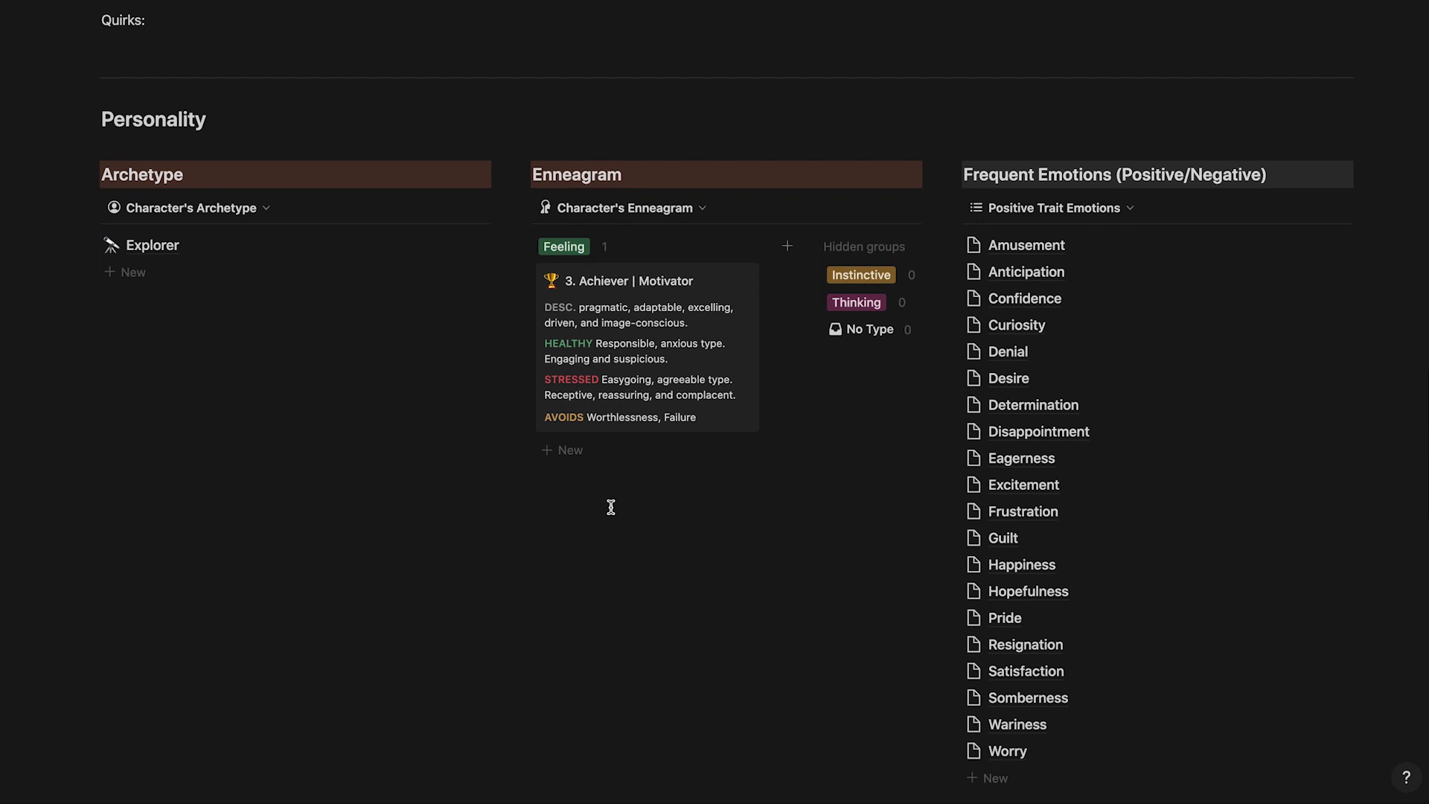
{"action": "scroll", "coordinate": [611, 507], "scroll_direction": "down", "scroll_amount": 1}
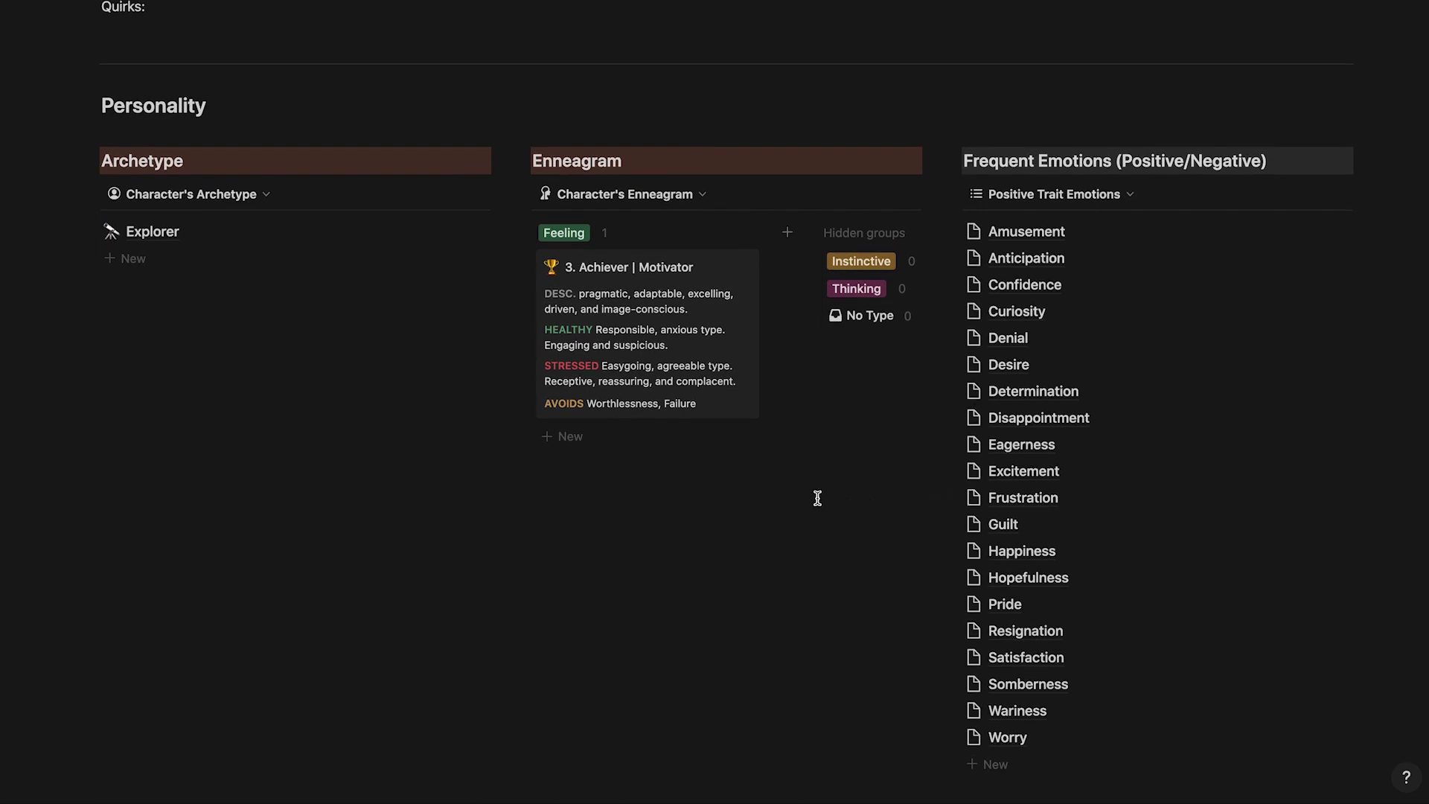
{"action": "left_click", "coordinate": [1095, 196]}
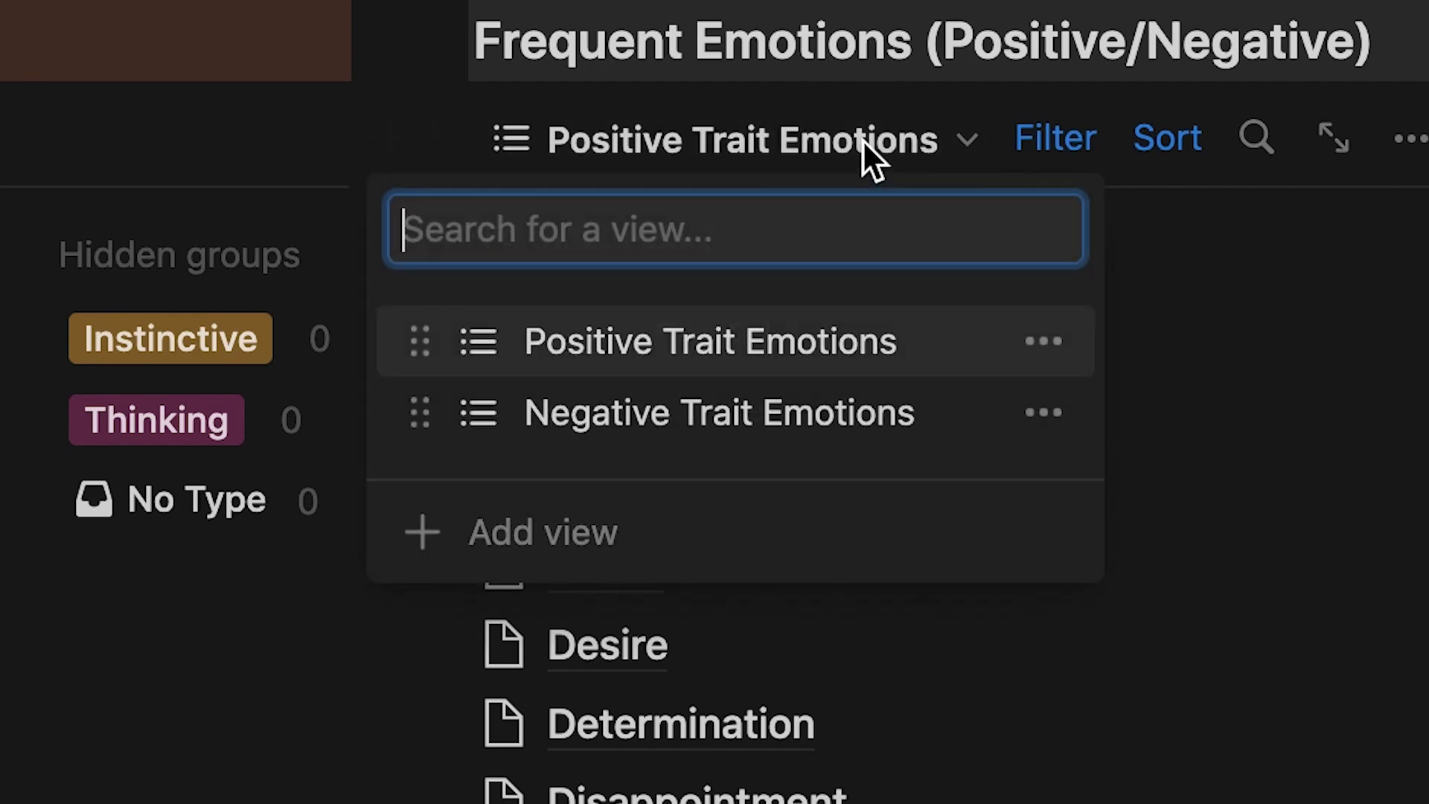
{"action": "left_click", "coordinate": [862, 140]}
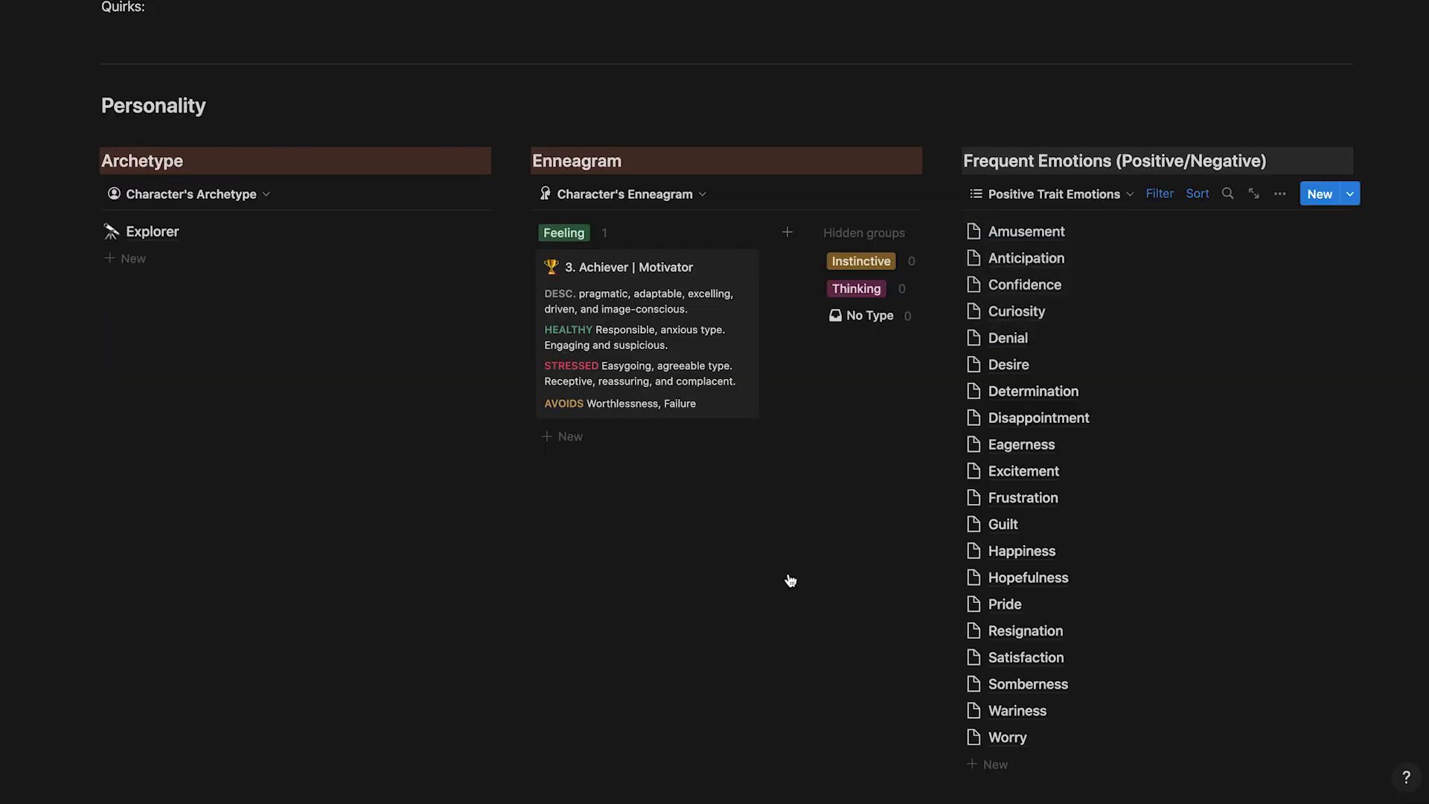
Scroll through the profile's Wants, Needs, Values and Traits summary down to Backstory.
{"action": "scroll", "coordinate": [779, 588], "scroll_direction": "down", "scroll_amount": 10}
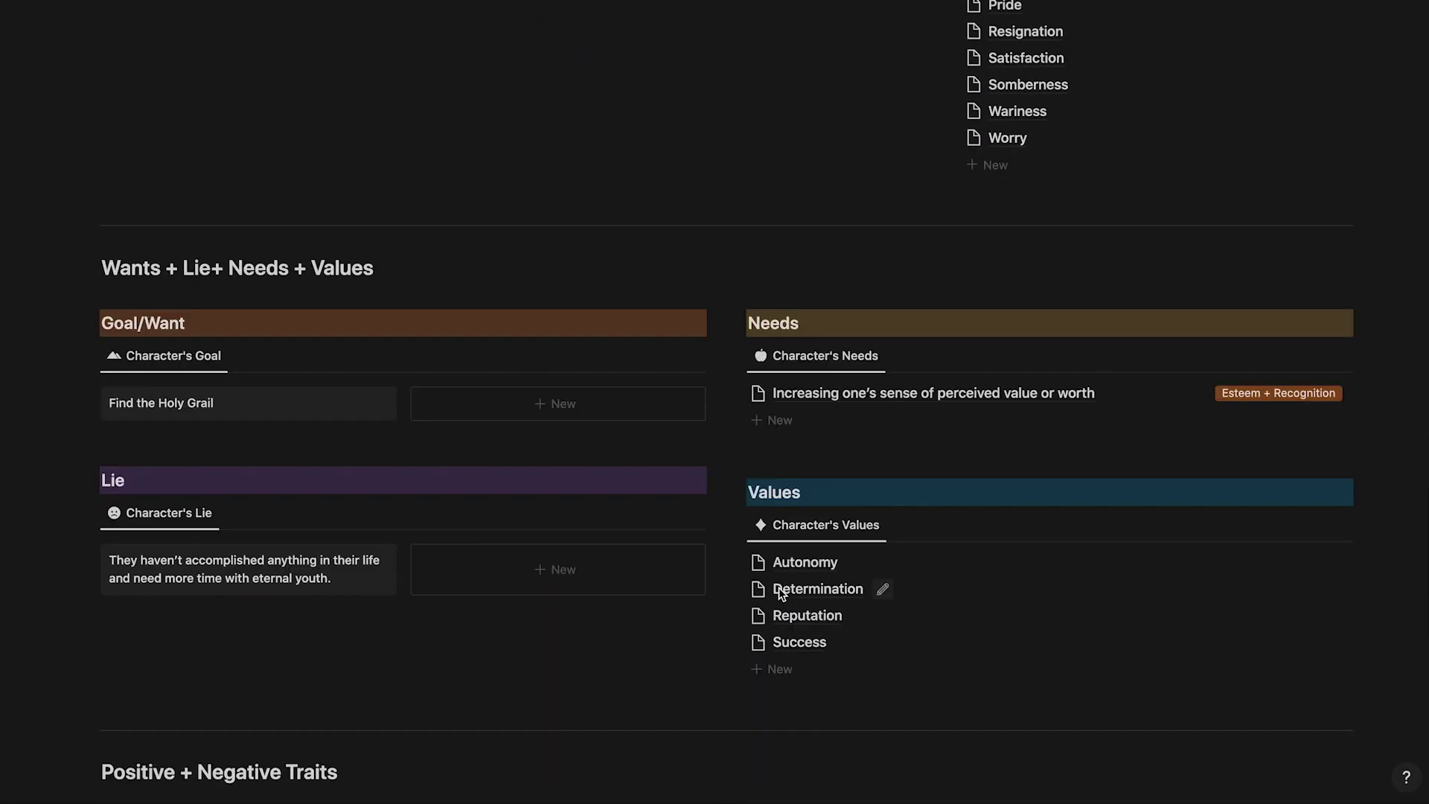
{"action": "scroll", "coordinate": [779, 588], "scroll_direction": "up", "scroll_amount": 1}
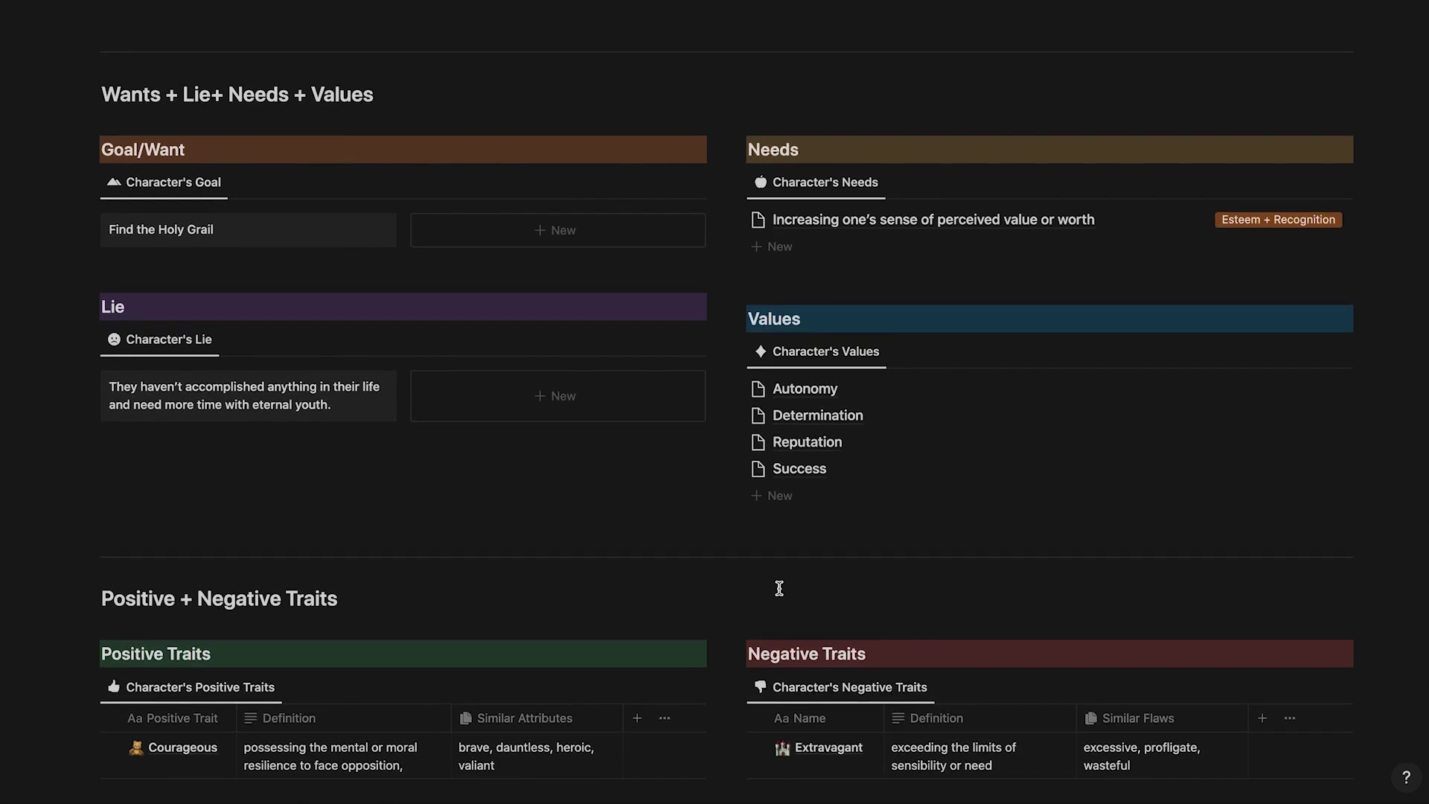
{"action": "scroll", "coordinate": [684, 588], "scroll_direction": "down", "scroll_amount": 5}
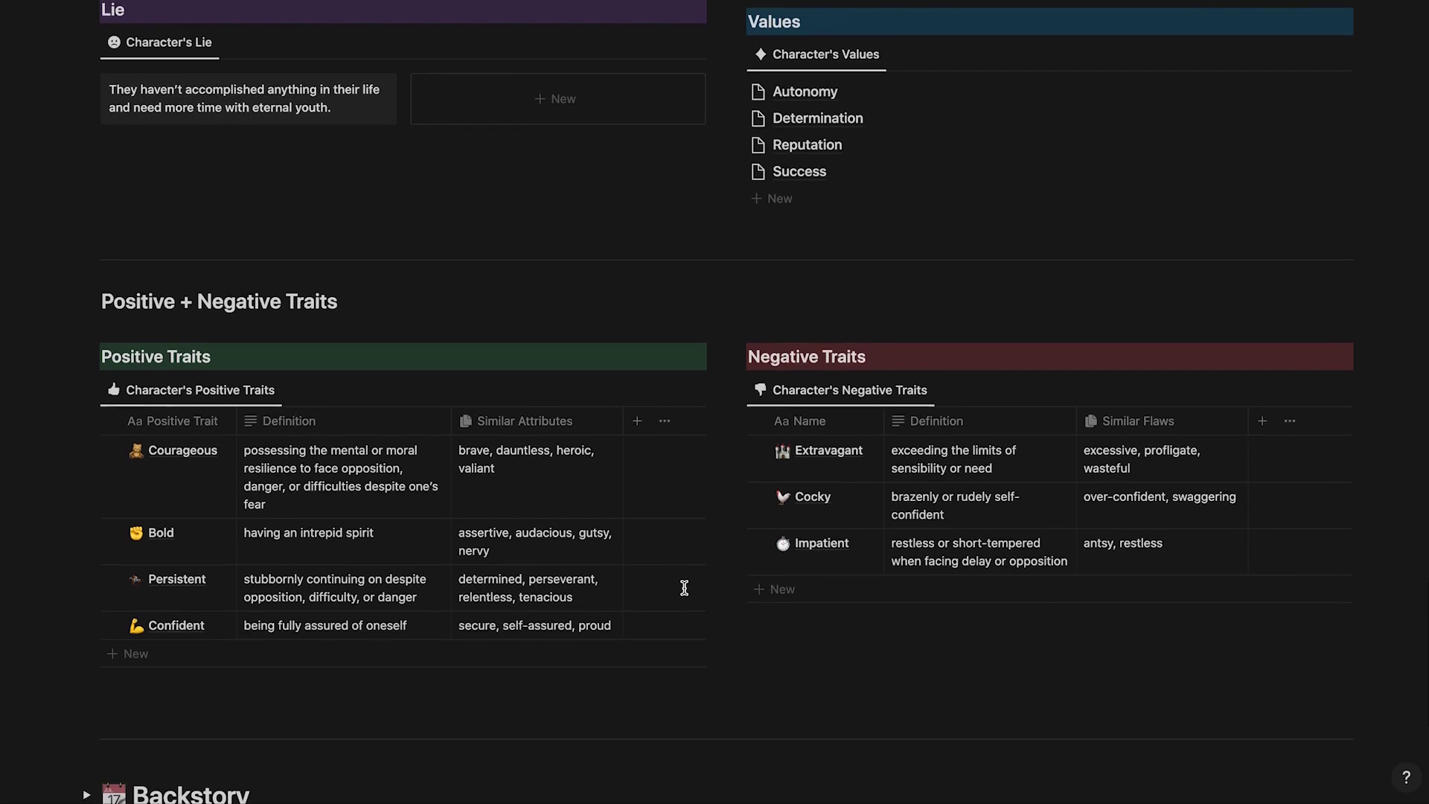
{"action": "scroll", "coordinate": [684, 588], "scroll_direction": "down", "scroll_amount": 1}
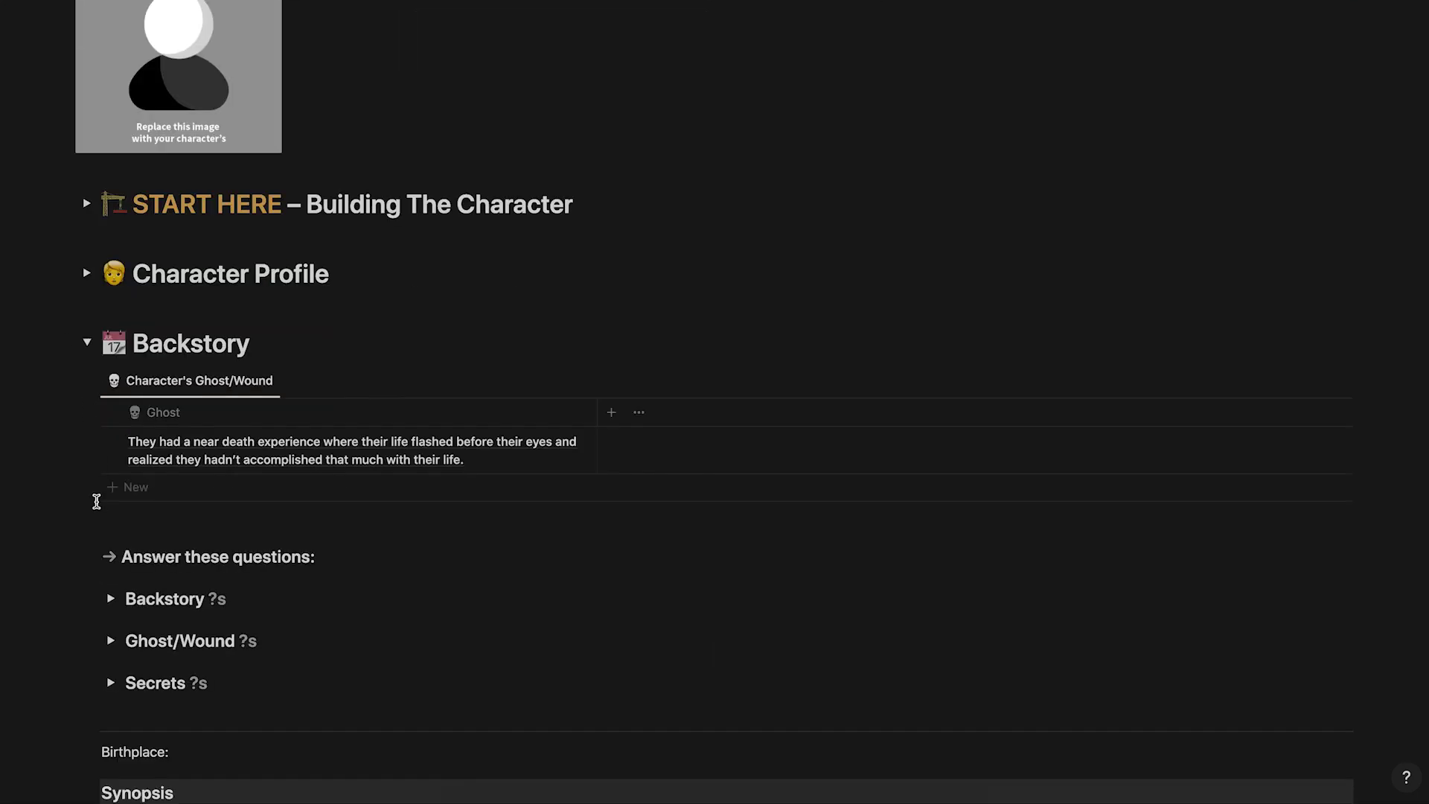
{"action": "scroll", "coordinate": [96, 501], "scroll_direction": "down", "scroll_amount": 3}
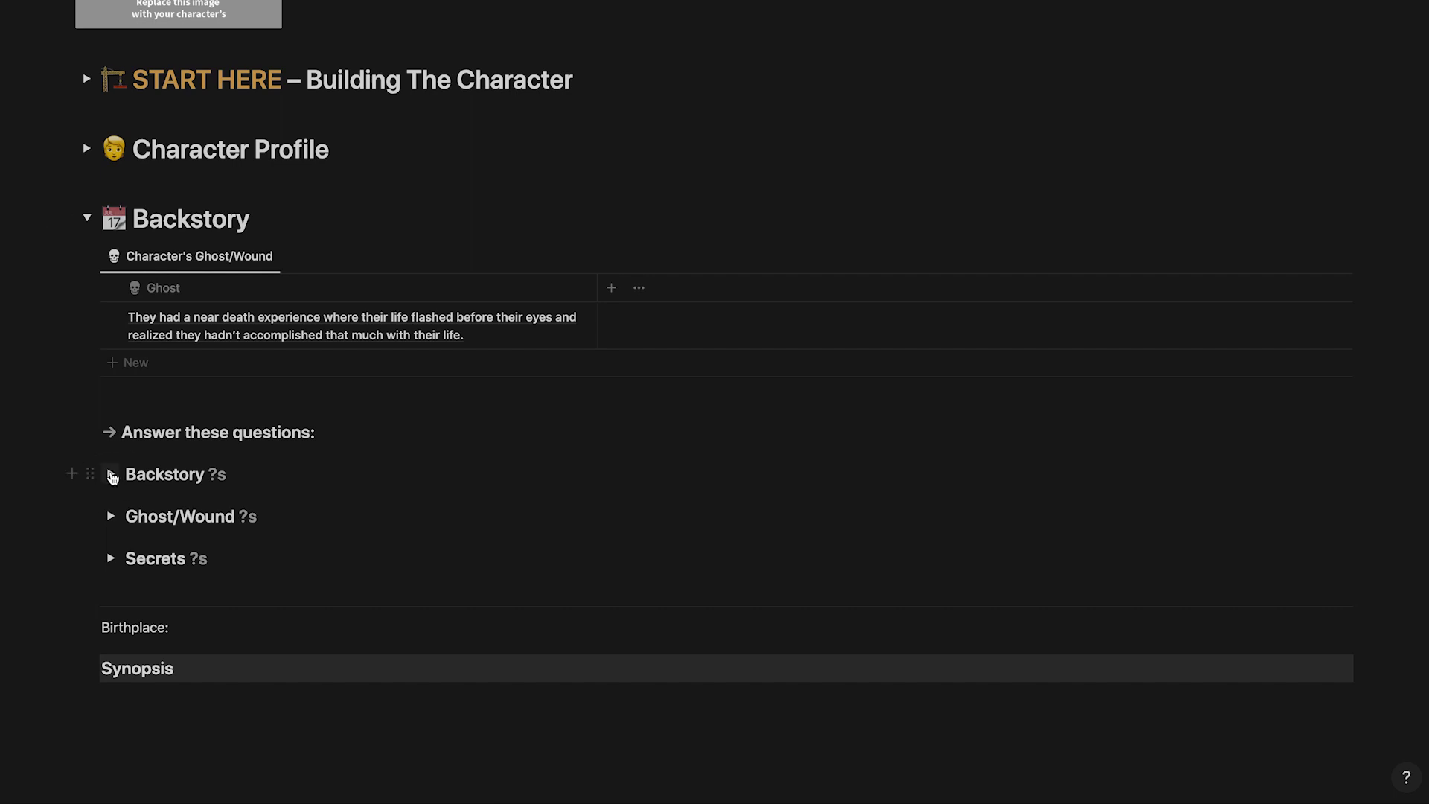
Peek at the Backstory questions, then expand the Character Questionnaire section.
{"action": "left_click", "coordinate": [111, 475]}
{"action": "left_click", "coordinate": [111, 474]}
{"action": "scroll", "coordinate": [111, 477], "scroll_direction": "down", "scroll_amount": 2}
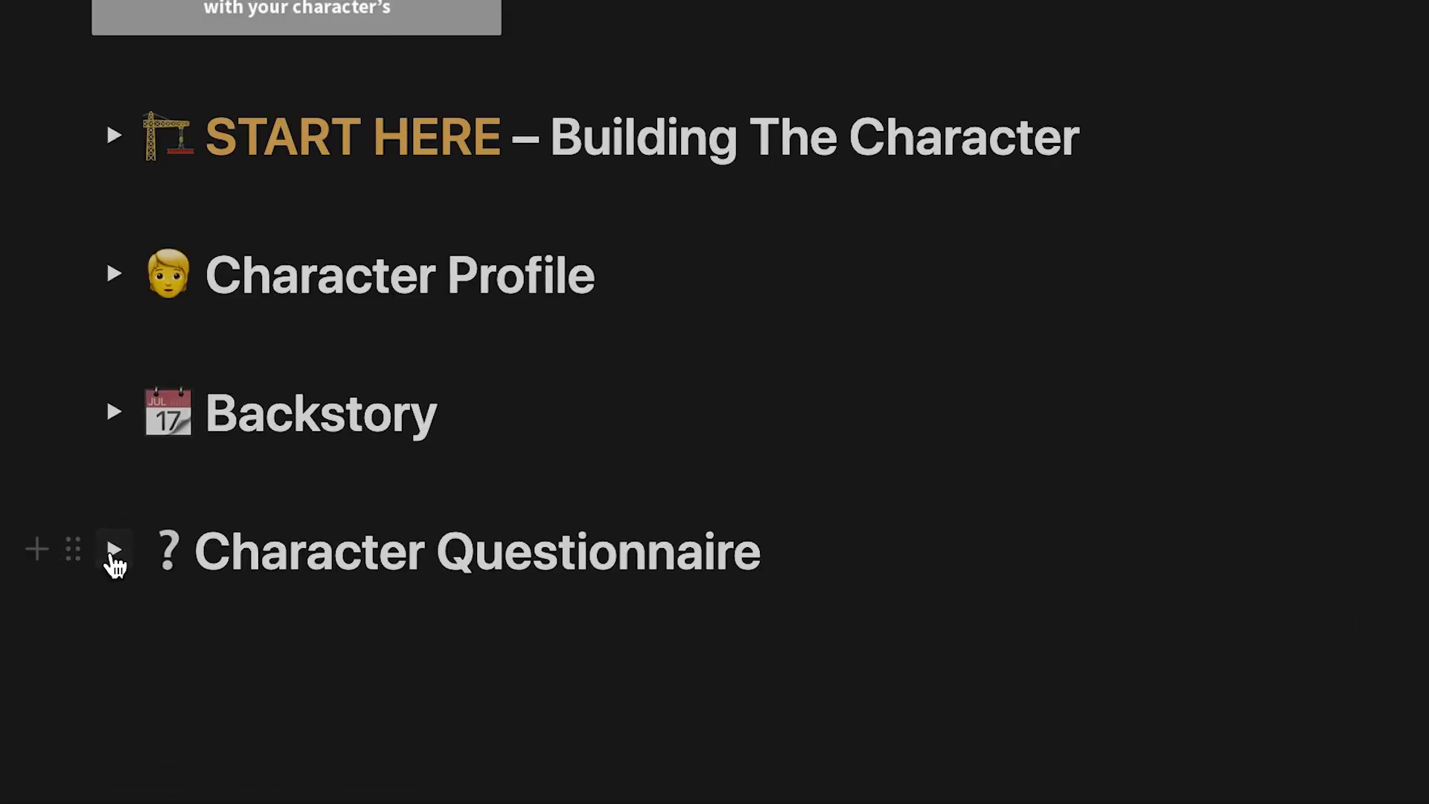
{"action": "left_click", "coordinate": [111, 554]}
{"action": "scroll", "coordinate": [112, 551], "scroll_direction": "down", "scroll_amount": 5}
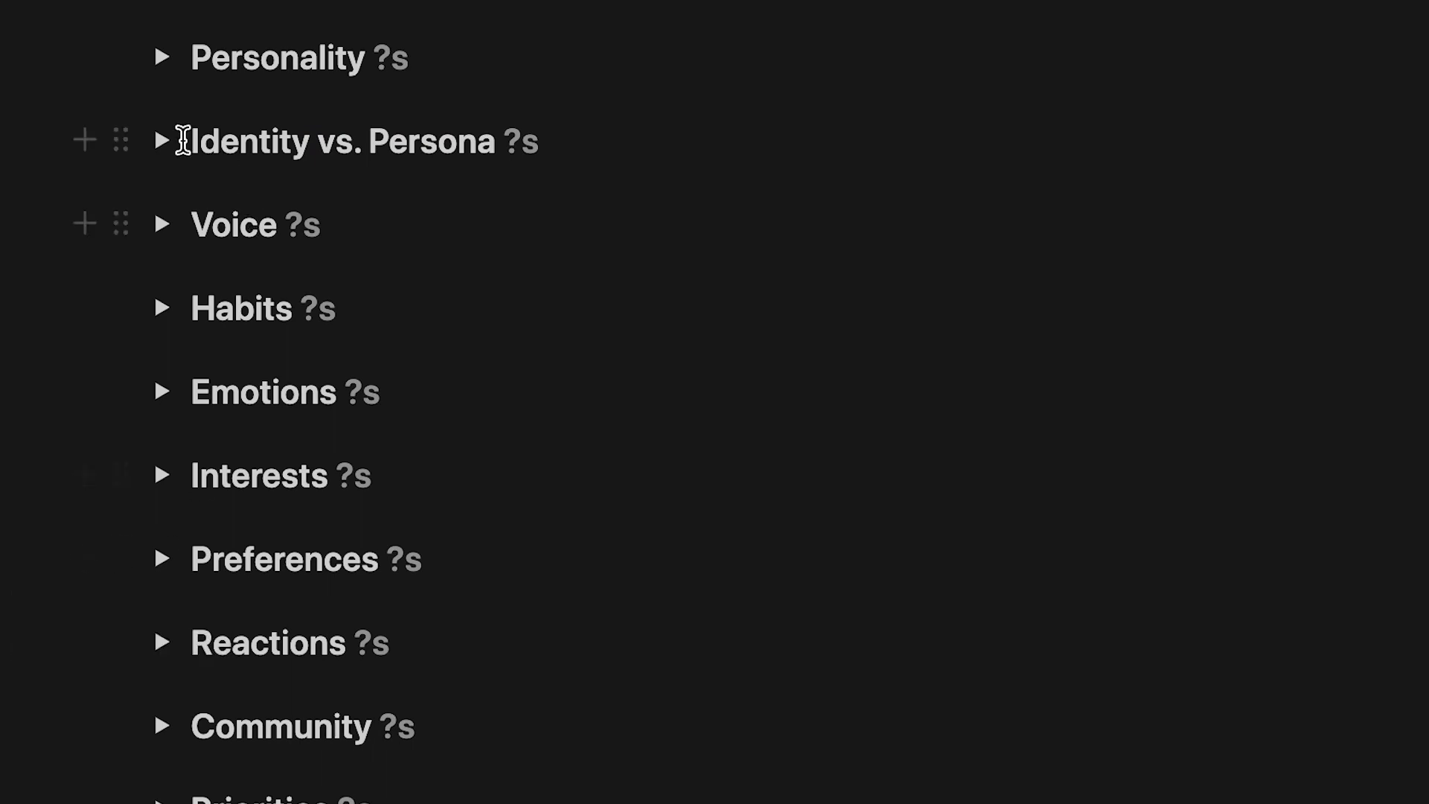
{"action": "scroll", "coordinate": [183, 141], "scroll_direction": "down", "scroll_amount": 7}
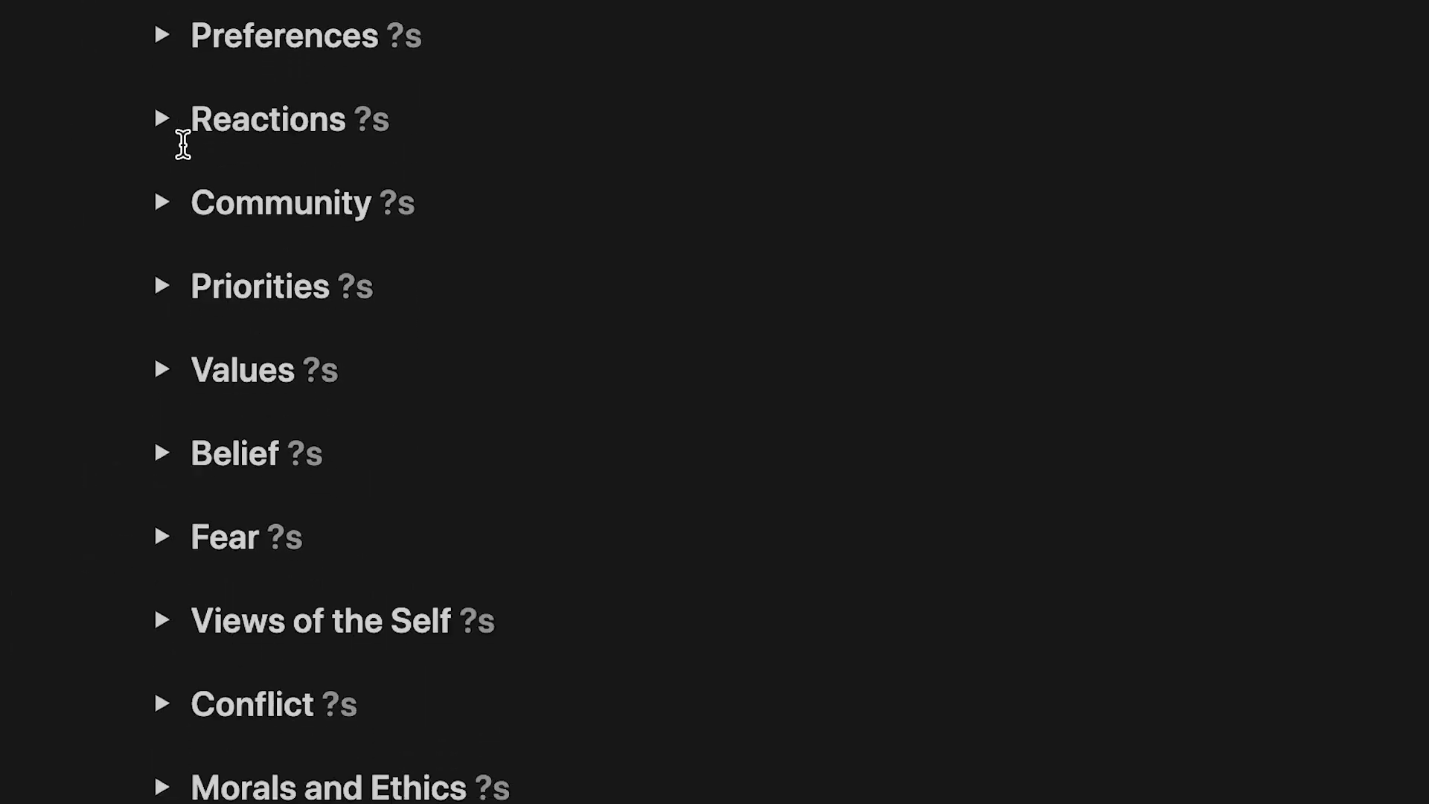
{"action": "scroll", "coordinate": [183, 142], "scroll_direction": "down", "scroll_amount": 2}
{"action": "scroll", "coordinate": [183, 141], "scroll_direction": "up", "scroll_amount": 5}
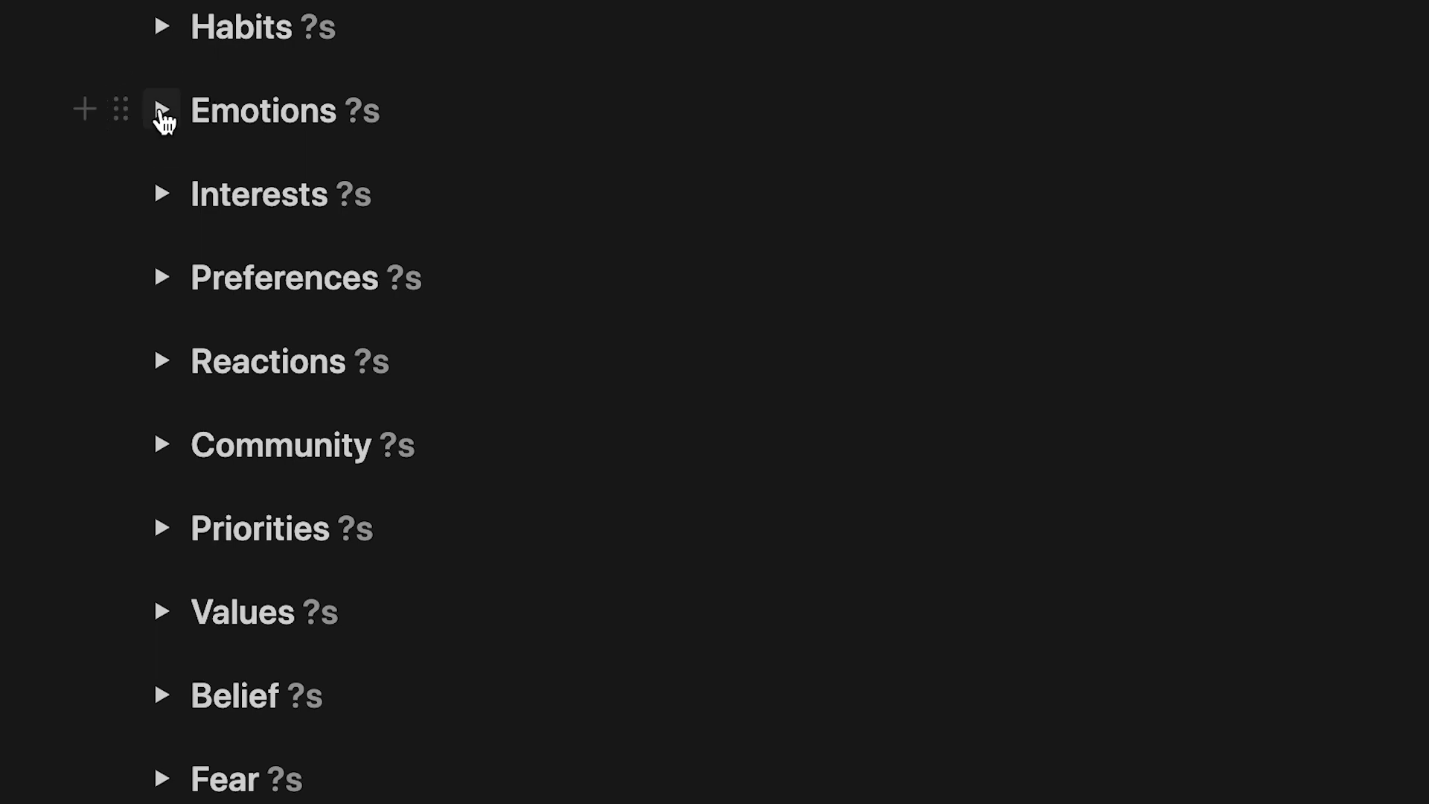
Check the Emotions and Preferences questions, then delete the START HERE – Building The Character section.
{"action": "left_click", "coordinate": [162, 113]}
{"action": "left_click", "coordinate": [163, 113]}
{"action": "left_click", "coordinate": [164, 279]}
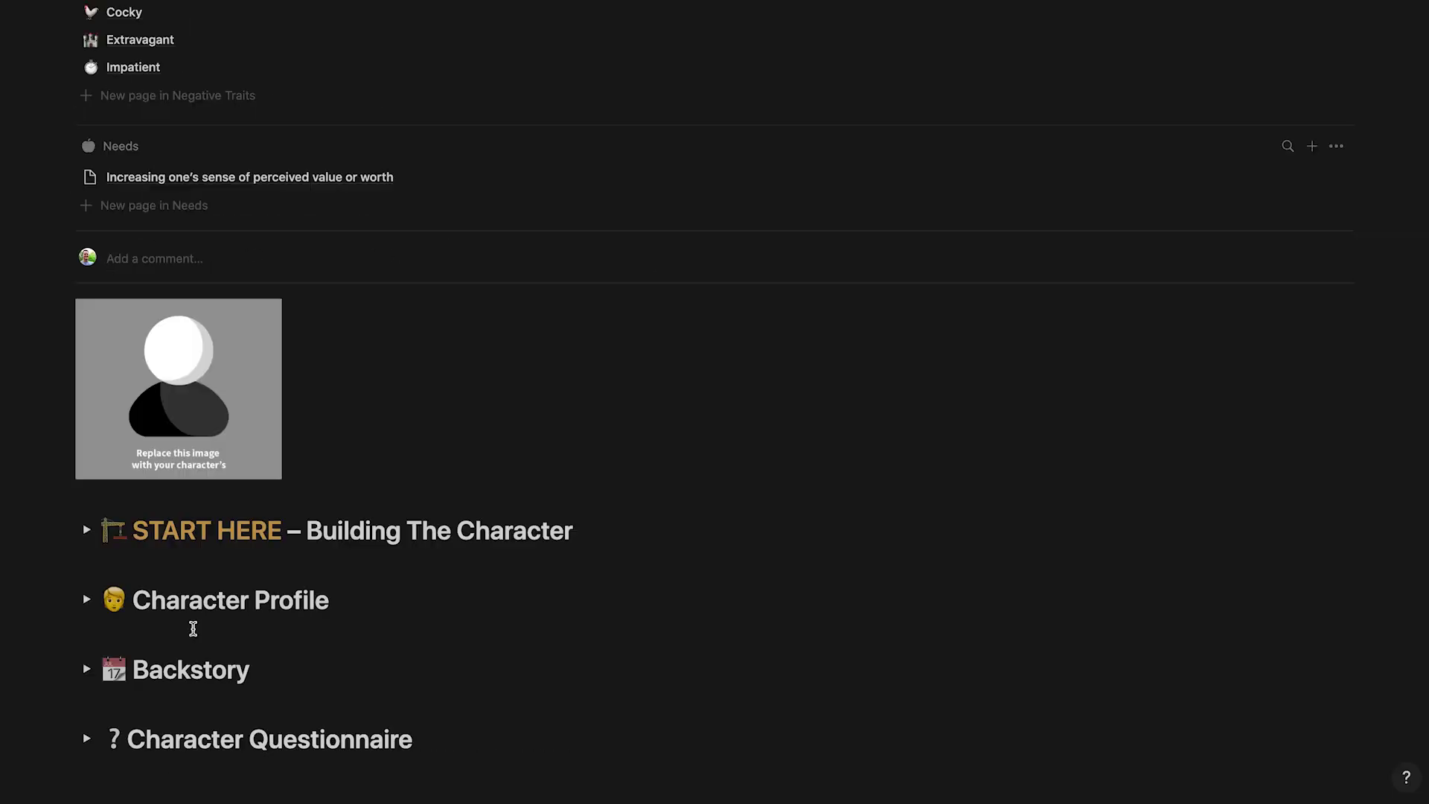
{"action": "left_click", "coordinate": [65, 530]}
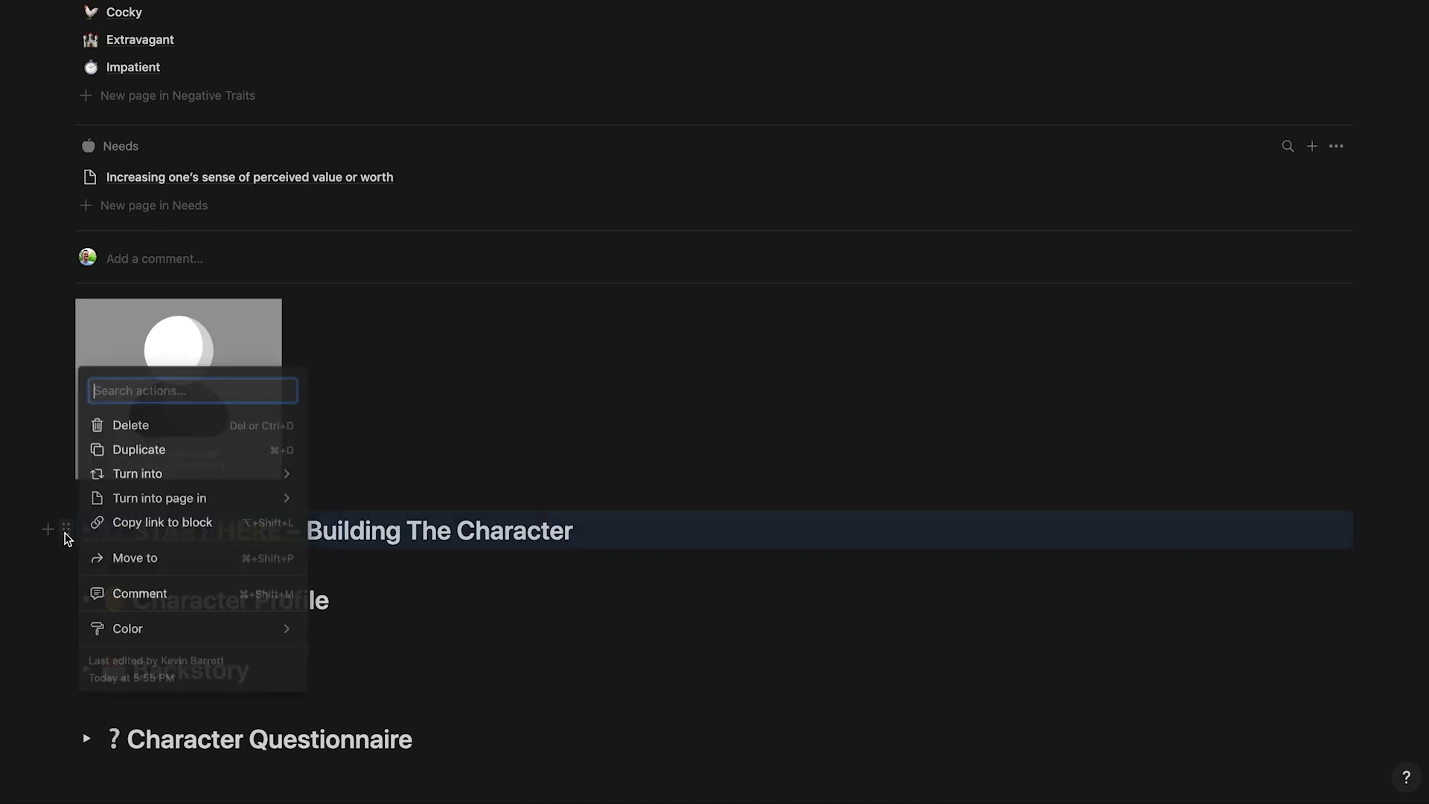
{"action": "left_click", "coordinate": [156, 429]}
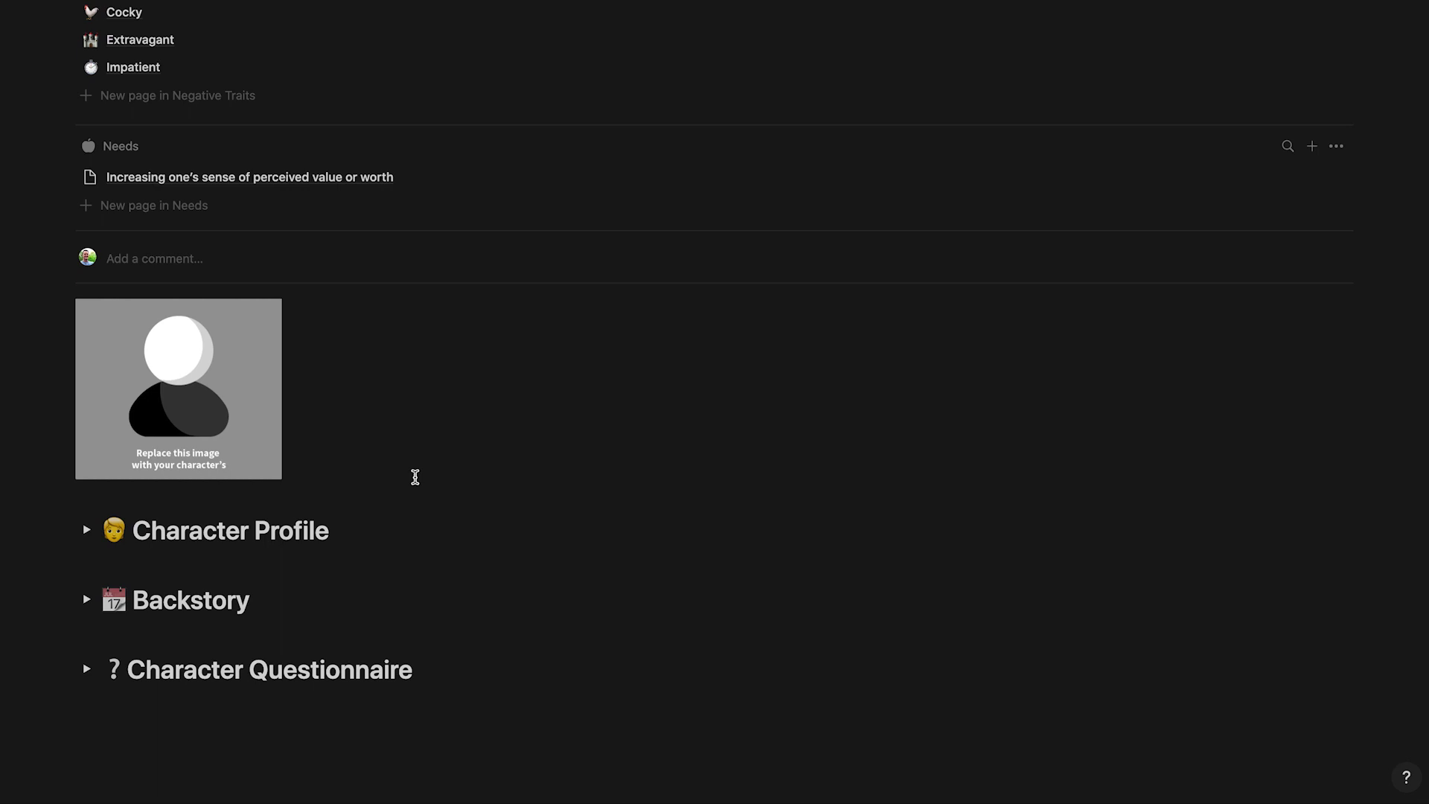
{"action": "scroll", "coordinate": [415, 476], "scroll_direction": "up", "scroll_amount": 10}
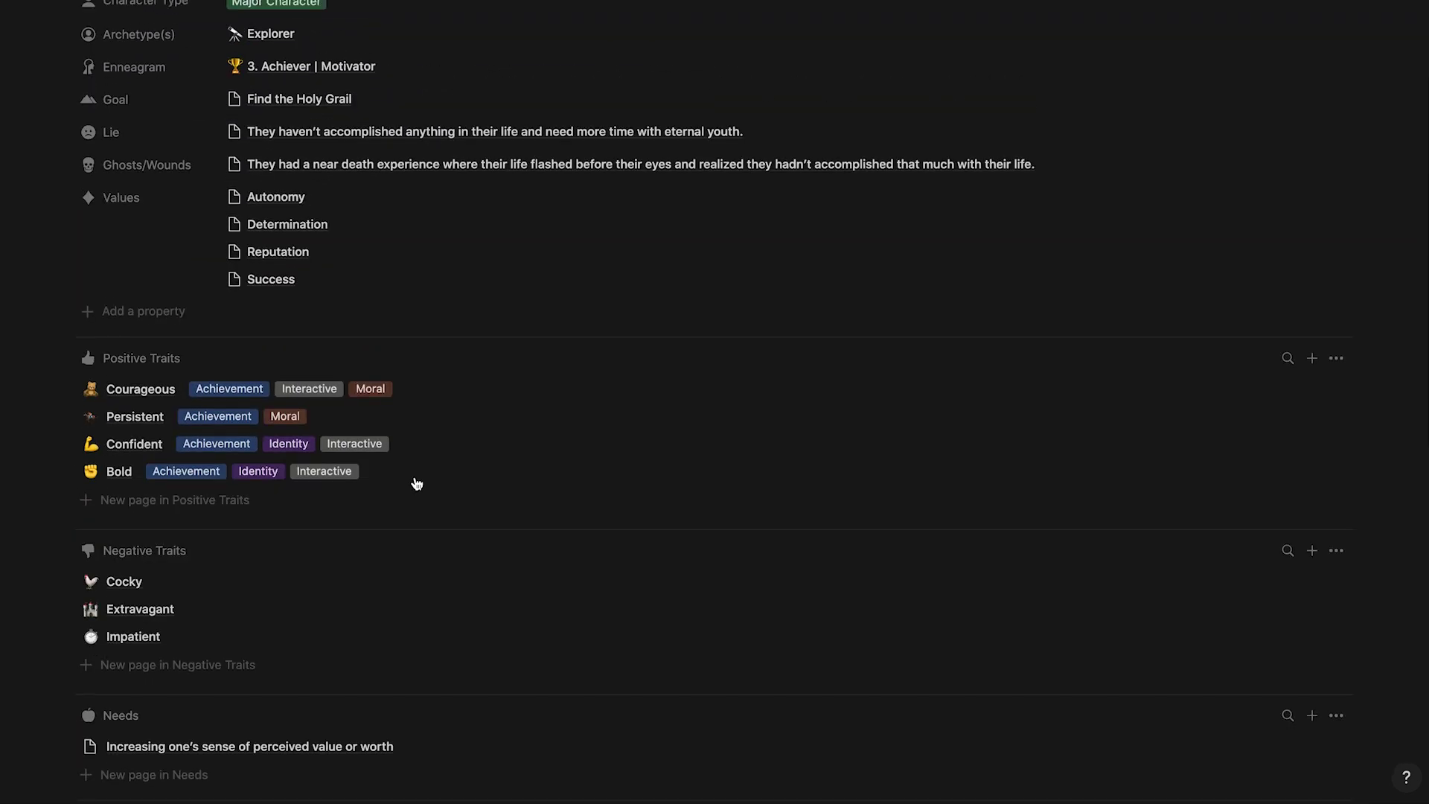
{"action": "scroll", "coordinate": [415, 476], "scroll_direction": "up", "scroll_amount": 2}
{"action": "scroll", "coordinate": [415, 476], "scroll_direction": "down", "scroll_amount": 3}
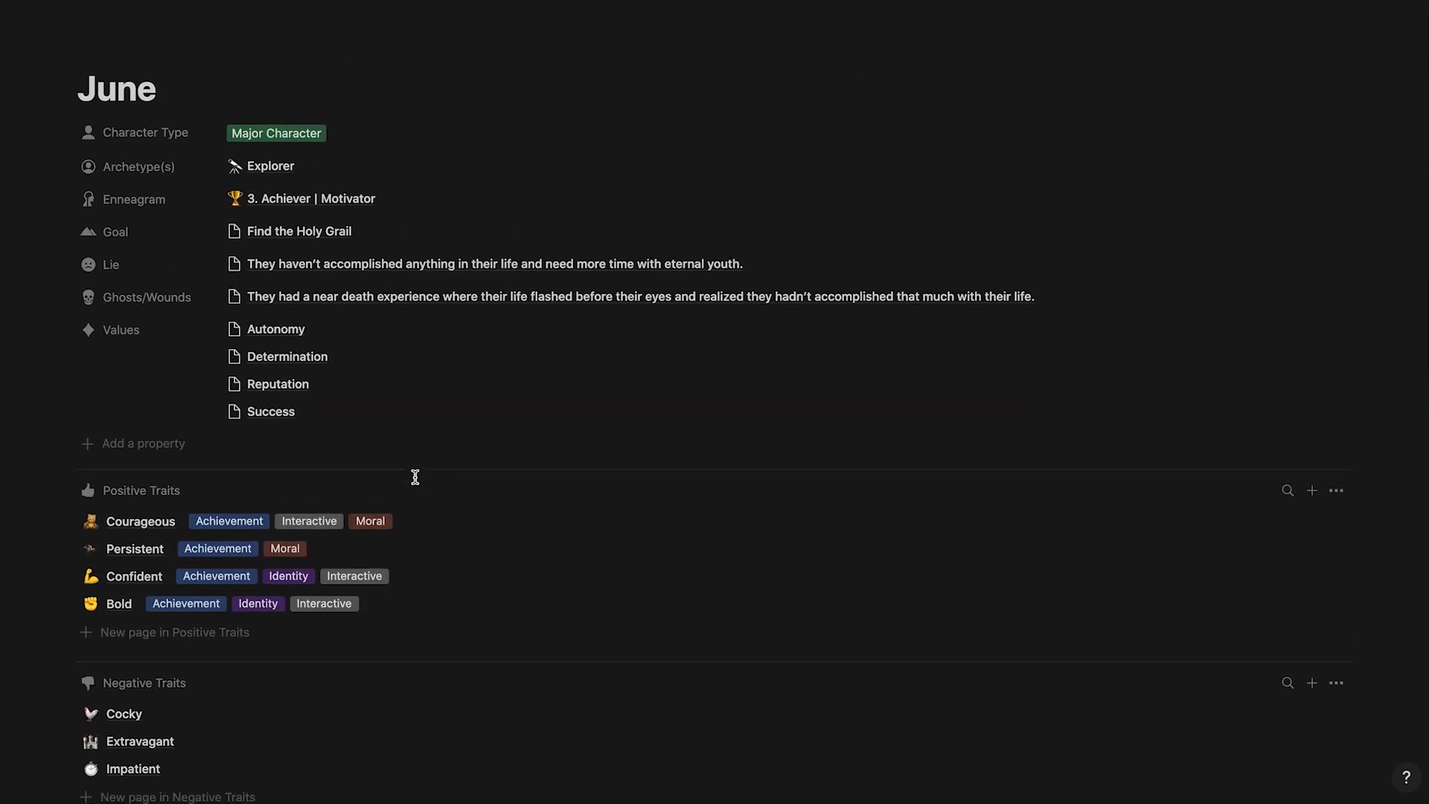
{"action": "scroll", "coordinate": [415, 477], "scroll_direction": "down", "scroll_amount": 1}
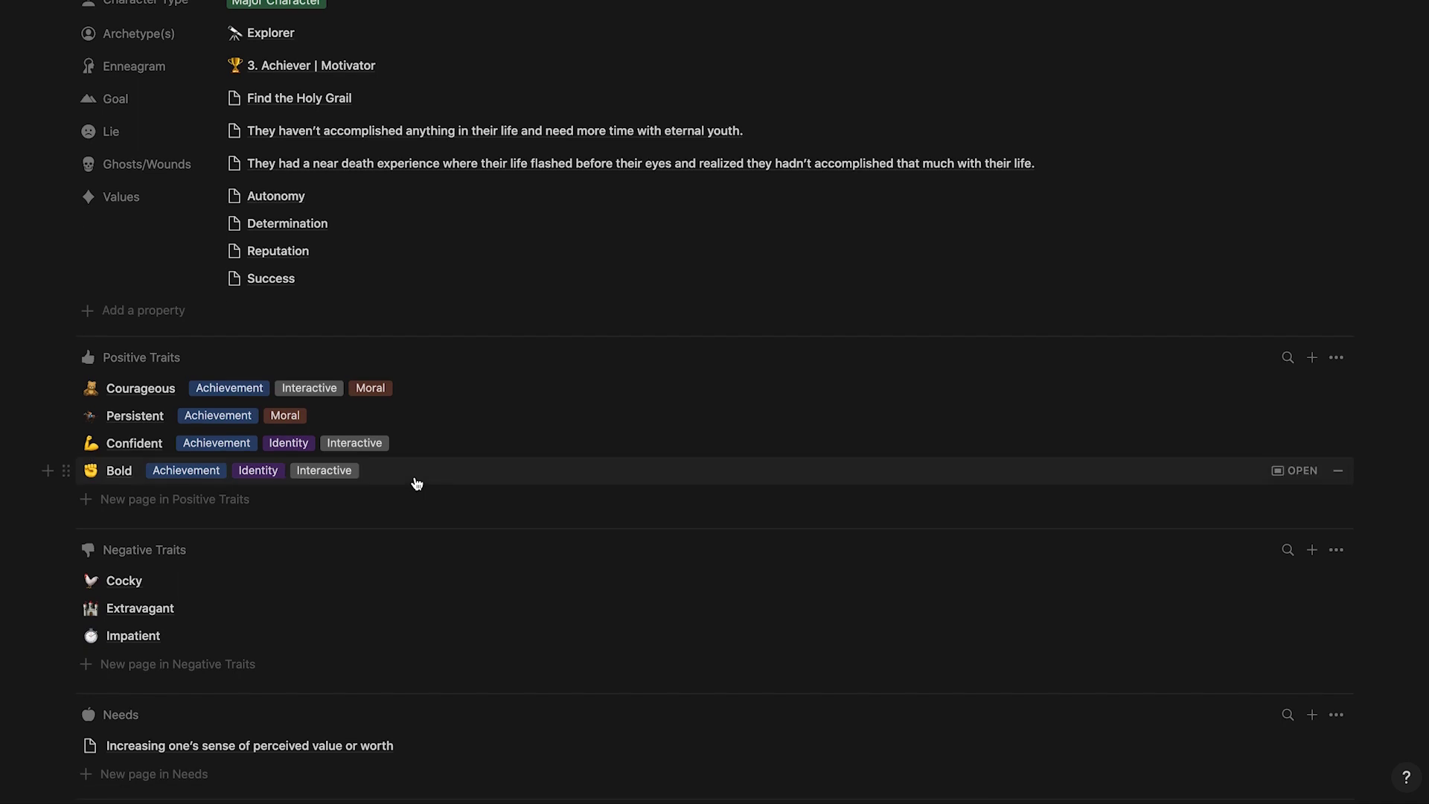
{"action": "scroll", "coordinate": [417, 483], "scroll_direction": "up", "scroll_amount": 3}
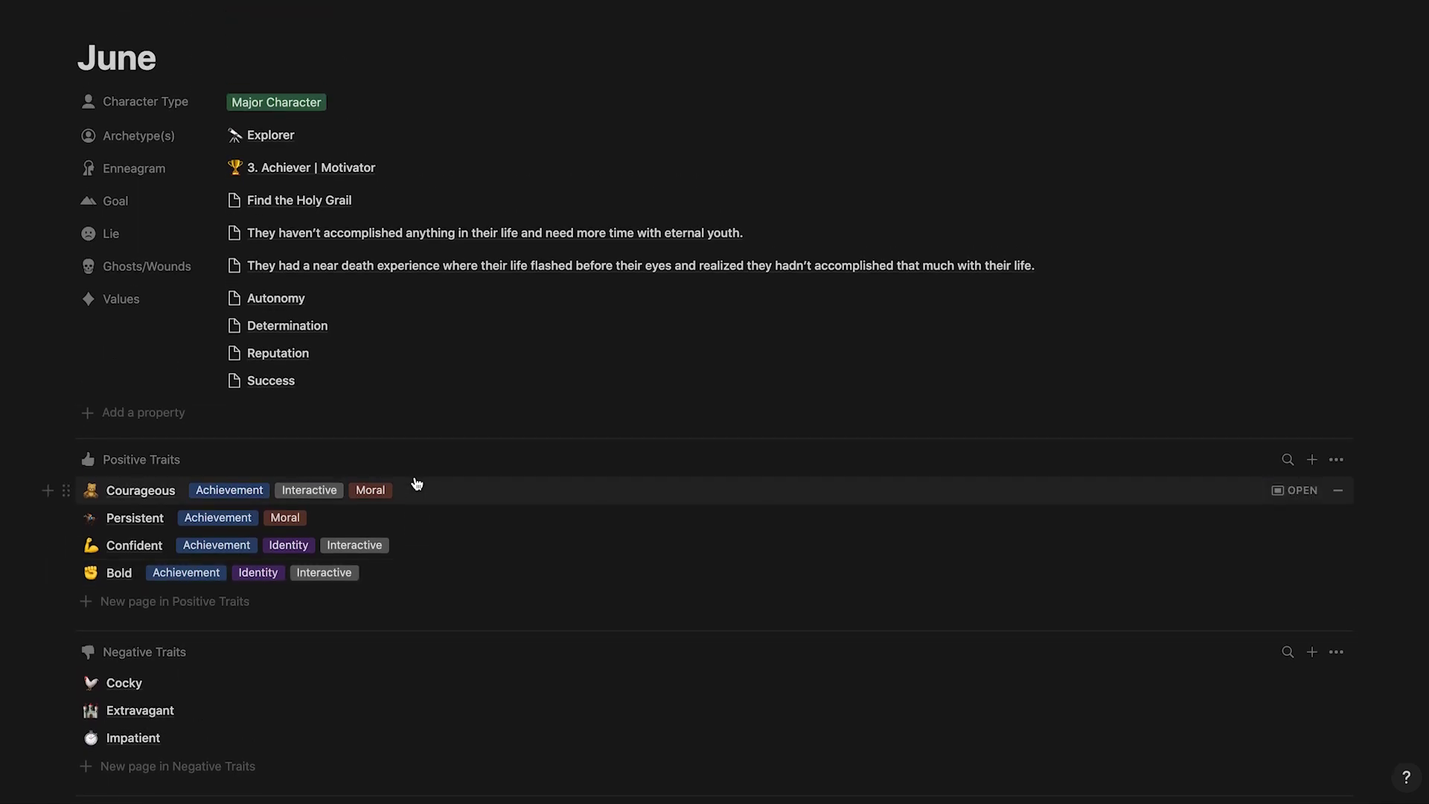